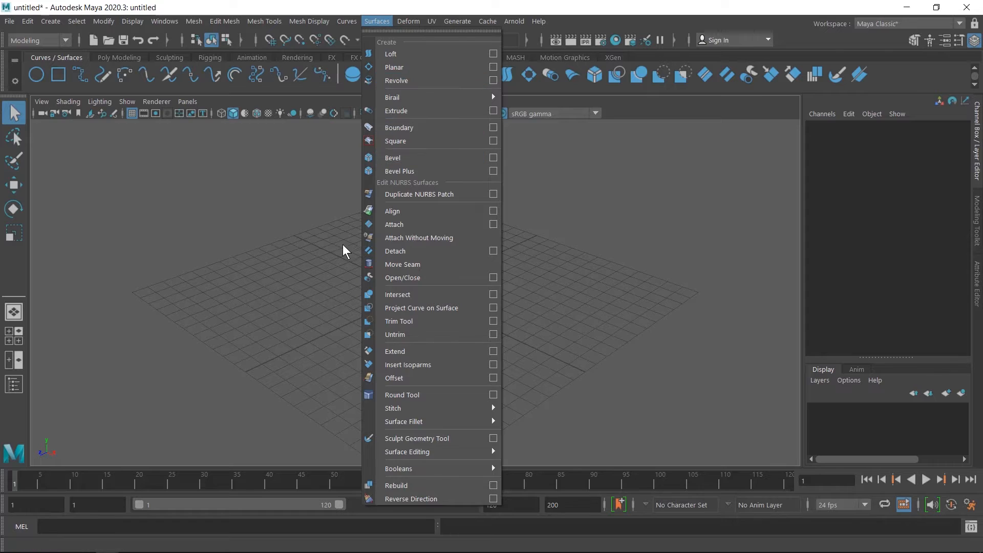
{"action": "left_click", "coordinate": [328, 270]}
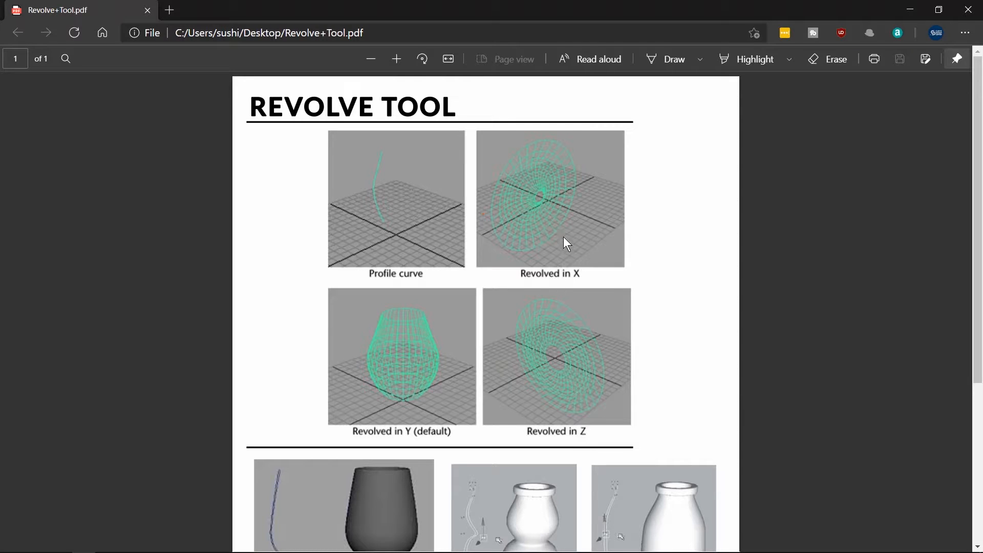
{"action": "scroll", "coordinate": [683, 314], "scroll_direction": "down", "scroll_amount": 5}
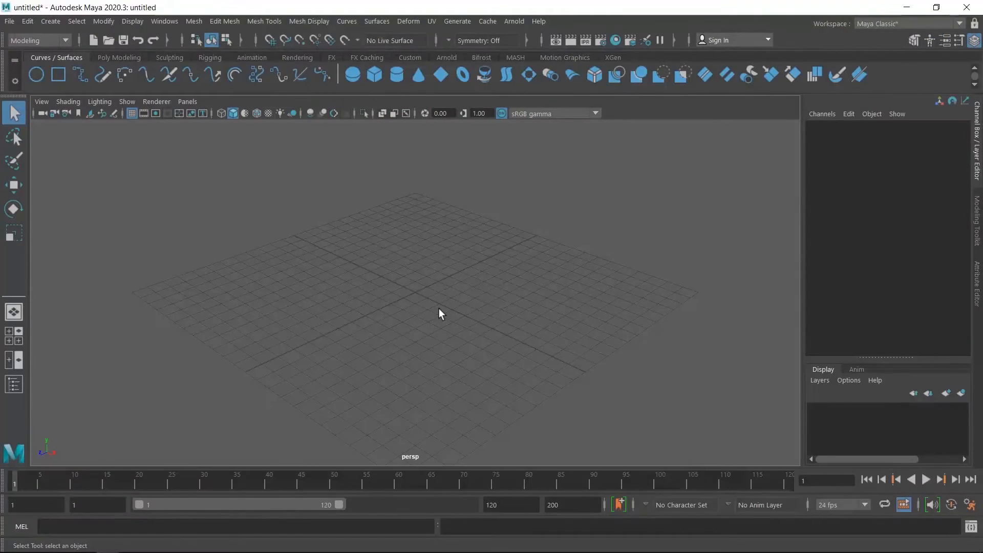
- In the side view, draw a jagged half-tree profile with the EP Curve tool, starting and ending at the vertical axis
{"action": "key", "text": "space"}
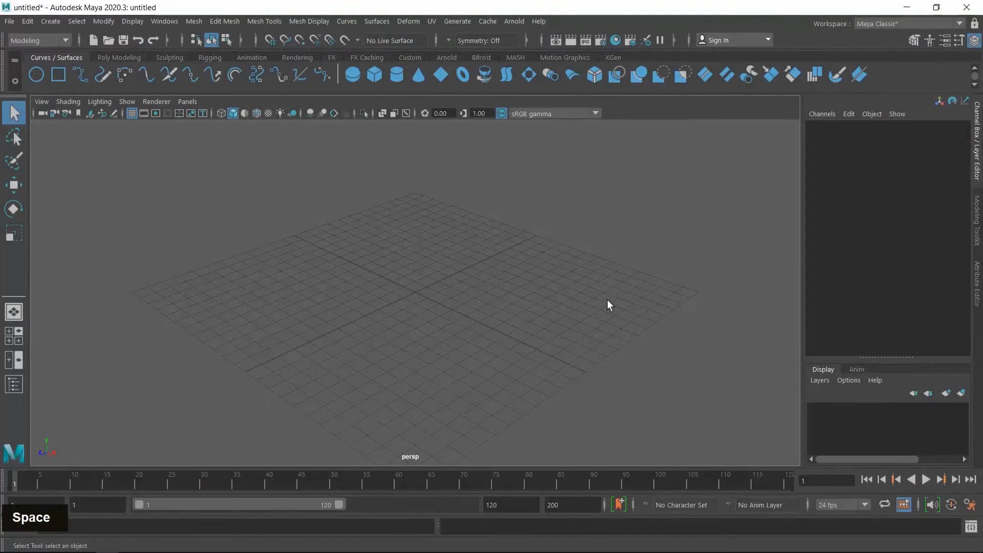
{"action": "key", "text": "space"}
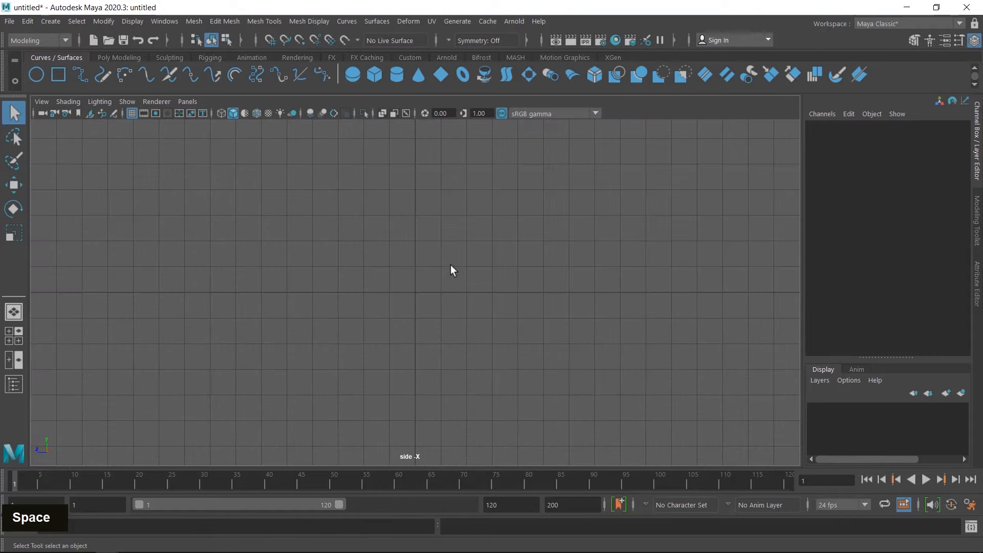
{"action": "left_click", "coordinate": [80, 75]}
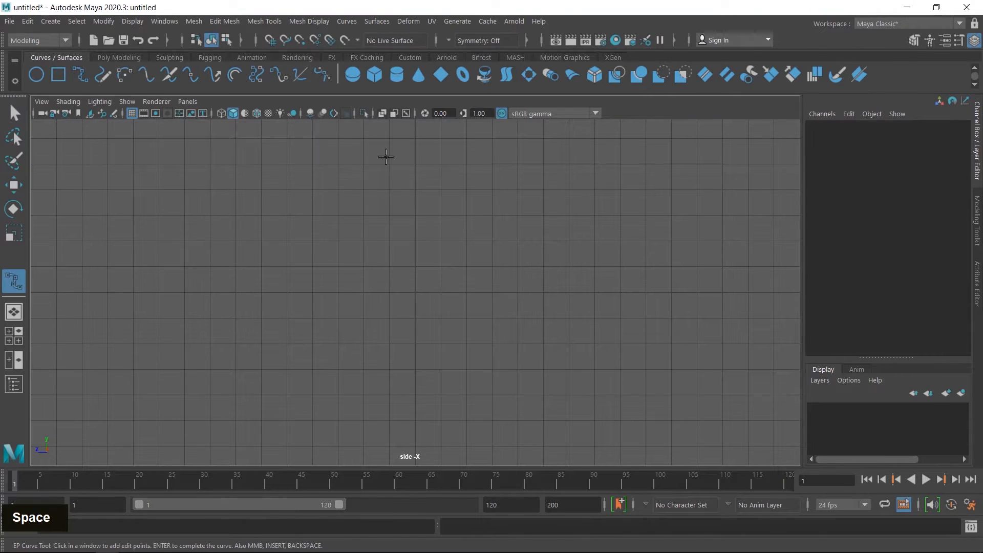
{"action": "left_click", "coordinate": [417, 135]}
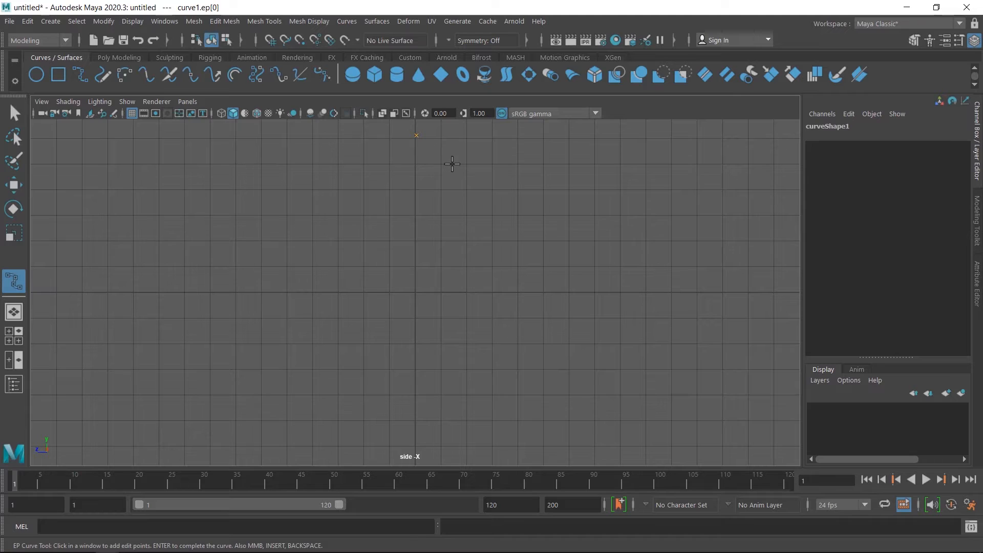
{"action": "left_click", "coordinate": [443, 170]}
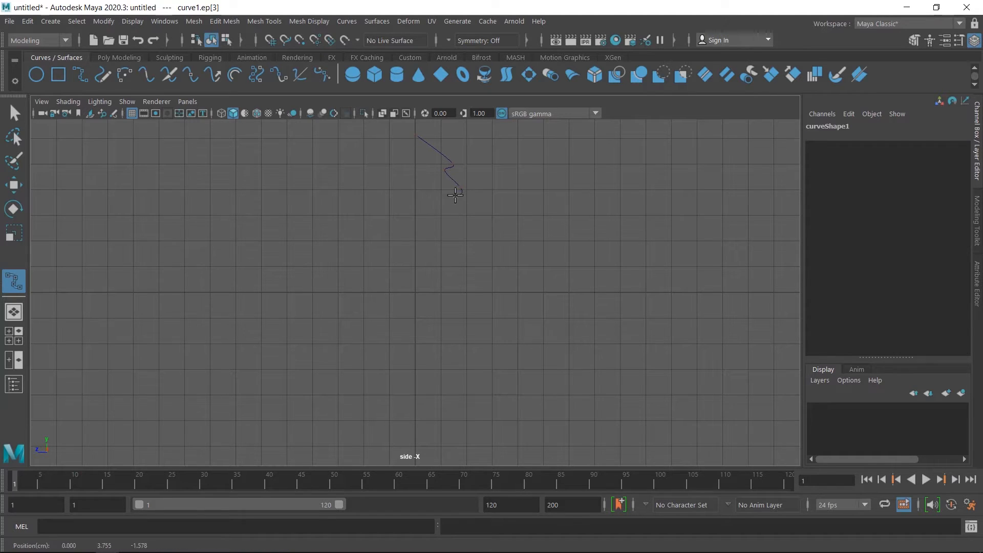
{"action": "left_click", "coordinate": [455, 195]}
{"action": "left_click", "coordinate": [472, 211]}
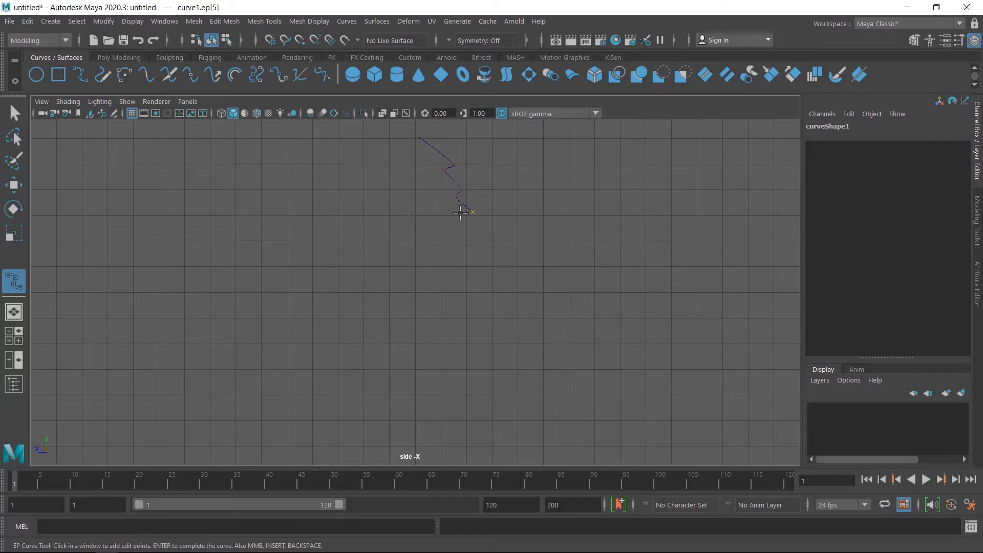
{"action": "left_click", "coordinate": [461, 214]}
{"action": "left_click", "coordinate": [461, 234]}
{"action": "left_click", "coordinate": [414, 234]}
{"action": "key", "text": "Return"}
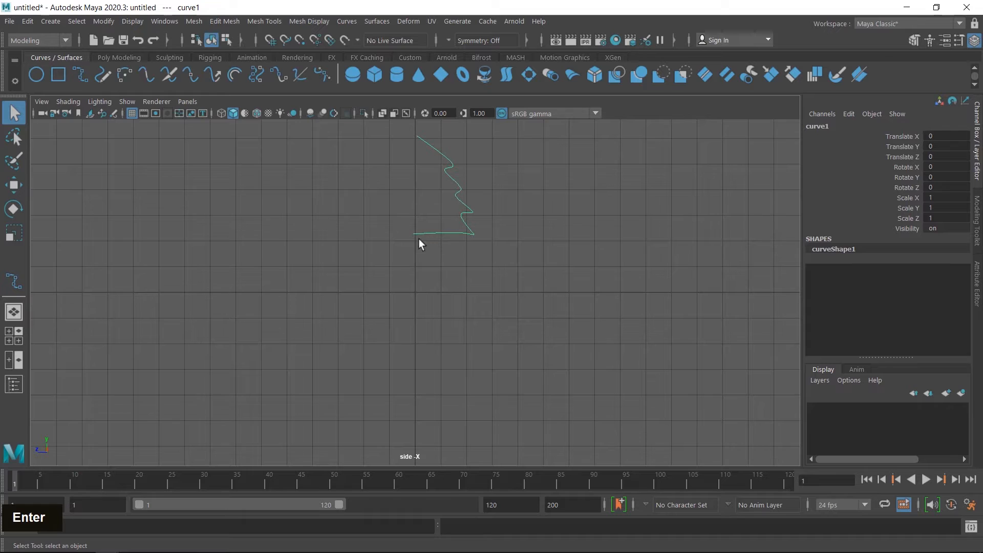
- Draw a second EP curve below the tree profile for the trunk and its flared base, ending at the vertical axis
{"action": "left_click", "coordinate": [82, 76]}
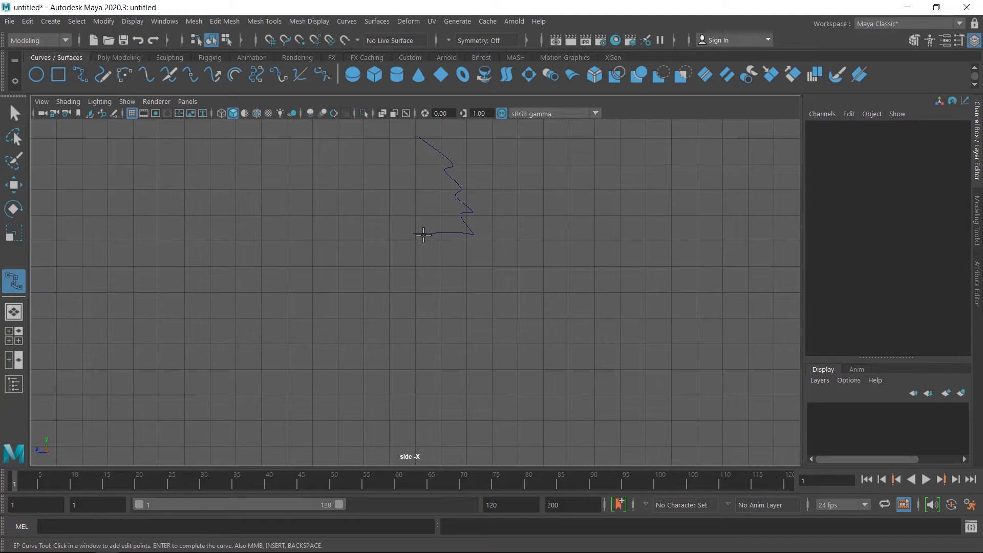
{"action": "left_click", "coordinate": [424, 235]}
{"action": "left_click", "coordinate": [424, 270]}
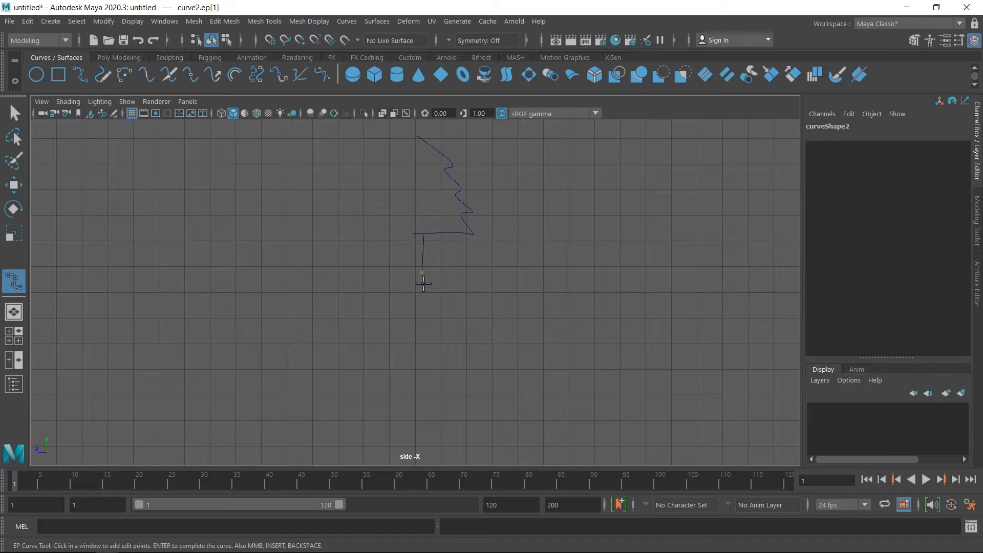
{"action": "left_click", "coordinate": [422, 288]}
{"action": "left_click", "coordinate": [453, 296]}
{"action": "left_click", "coordinate": [414, 300]}
{"action": "key", "text": "Return"}
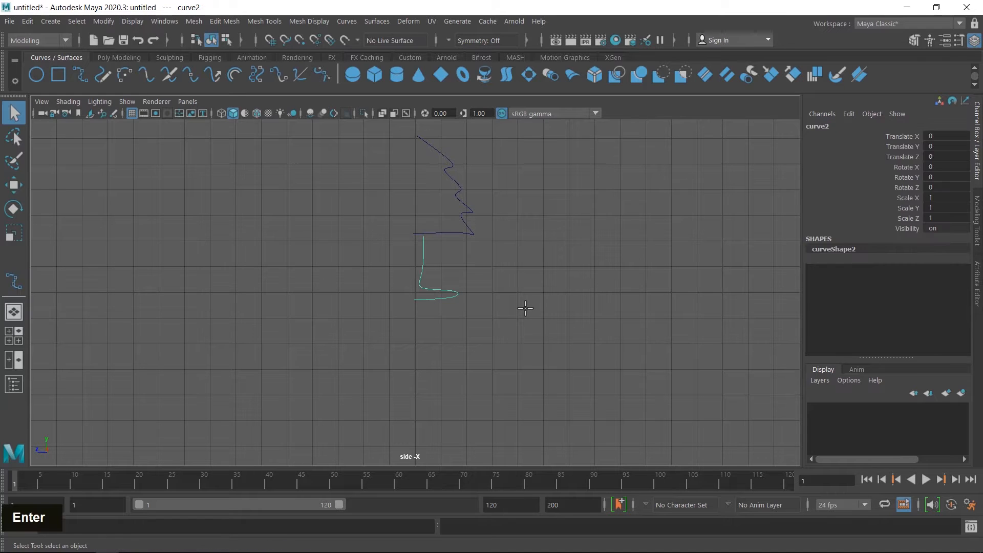
- Show the tree curve's control vertices and adjust the uppermost notch, raising its outer vertex slightly and moving its inner vertex outward
{"action": "left_click_drag", "start_coordinate": [444, 219], "coordinate": [413, 225]}
{"action": "middle_click_drag", "start_coordinate": [478, 193], "coordinate": [526, 261], "text": "alt"}
{"action": "scroll", "coordinate": [517, 253], "scroll_direction": "up", "scroll_amount": 2}
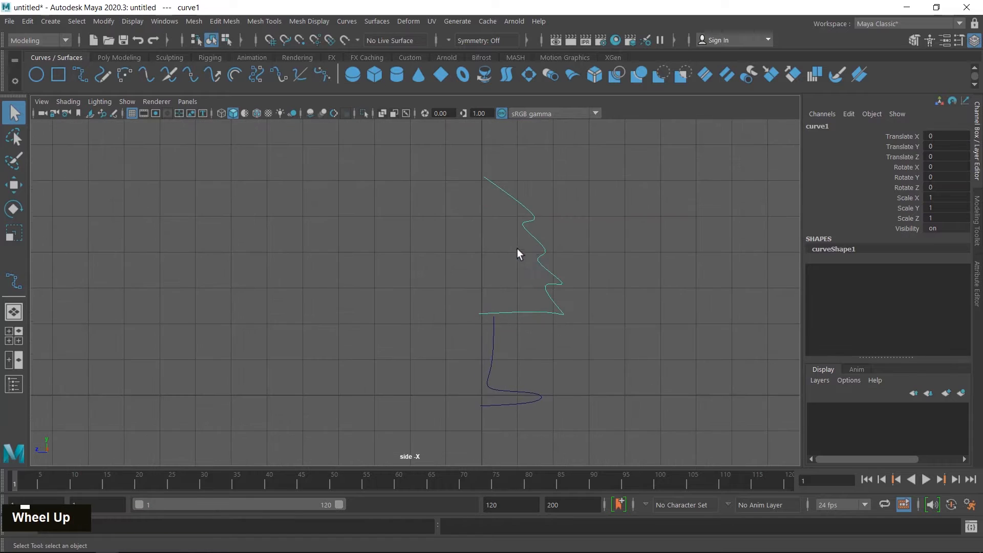
{"action": "middle_click_drag", "start_coordinate": [585, 248], "coordinate": [540, 247], "text": "alt"}
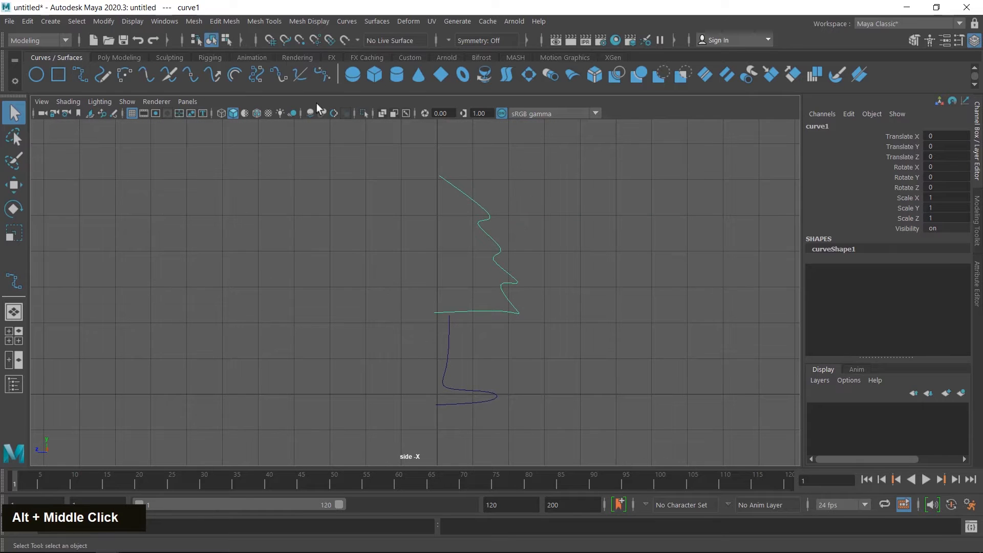
{"action": "left_click", "coordinate": [226, 40]}
{"action": "scroll", "coordinate": [488, 177], "scroll_direction": "up", "scroll_amount": 3}
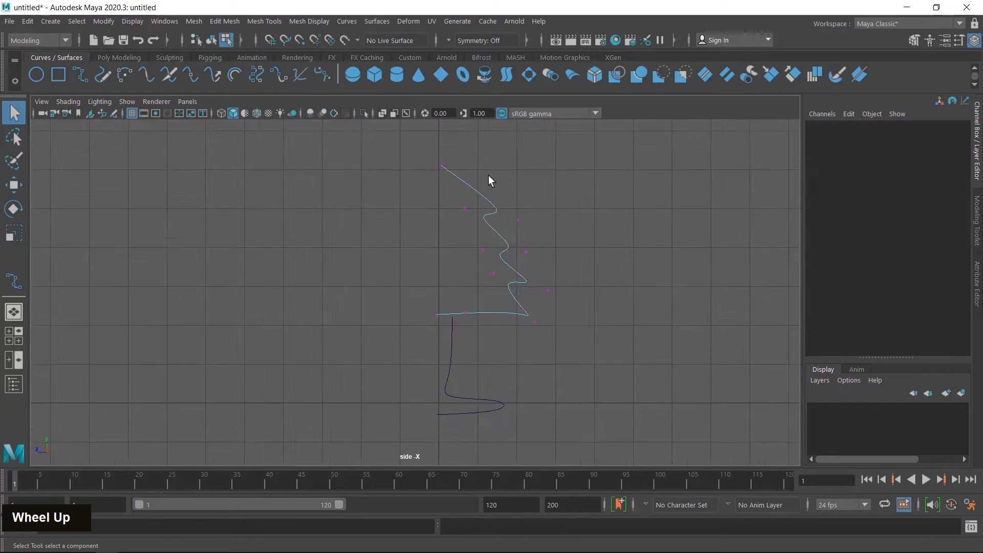
{"action": "middle_click_drag", "start_coordinate": [552, 194], "coordinate": [505, 277], "text": "alt"}
{"action": "scroll", "coordinate": [507, 284], "scroll_direction": "up", "scroll_amount": 3}
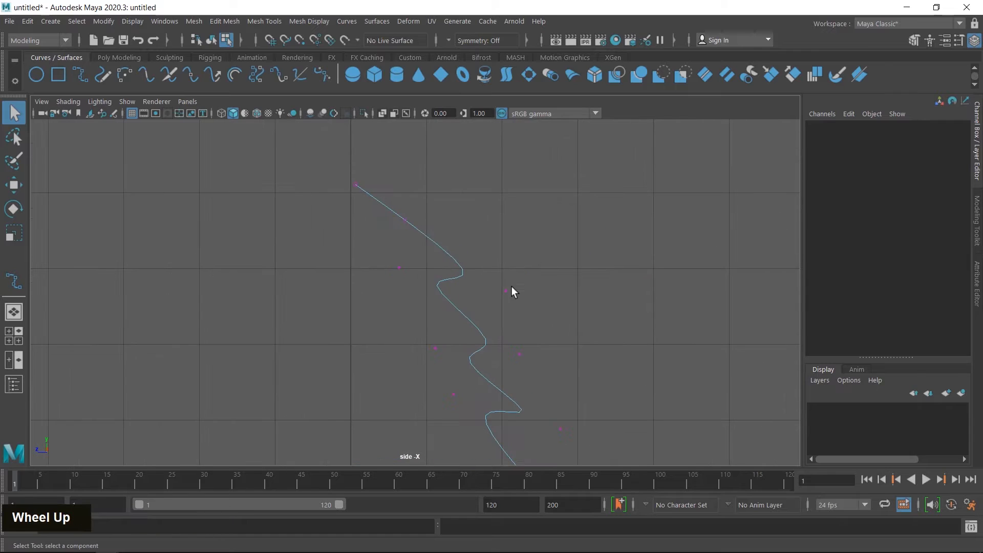
{"action": "left_click", "coordinate": [508, 291]}
{"action": "key", "text": "w"}
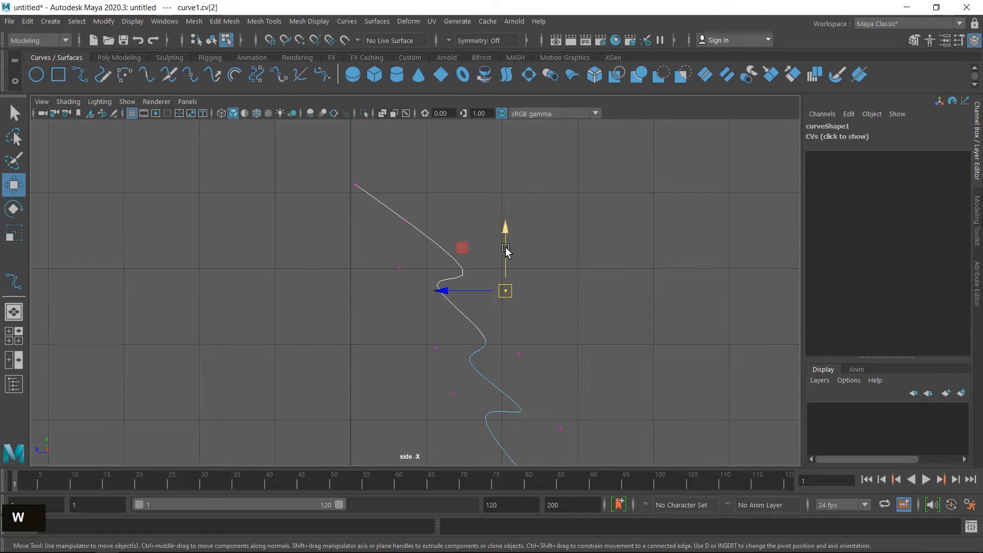
{"action": "left_click_drag", "start_coordinate": [505, 253], "coordinate": [506, 249]}
{"action": "left_click", "coordinate": [399, 268]}
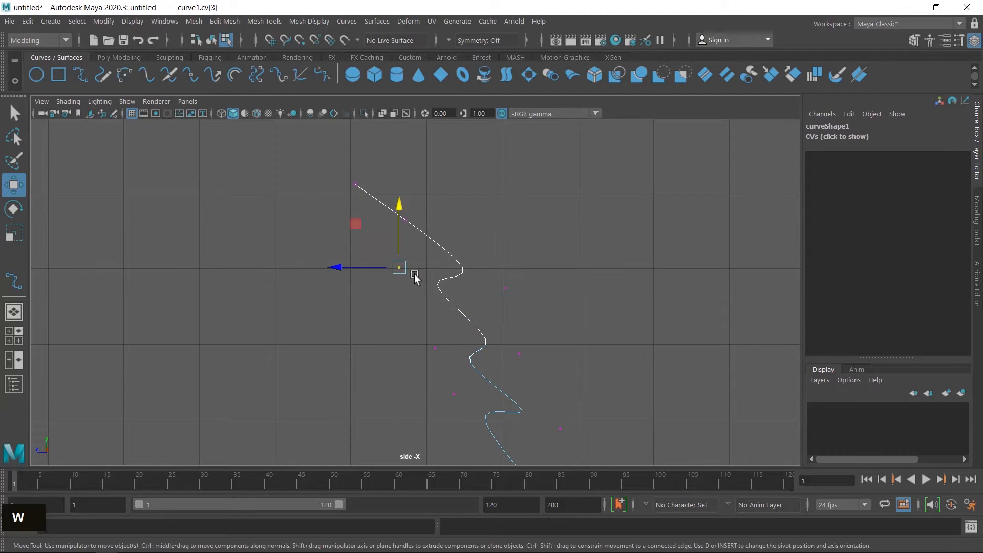
{"action": "left_click_drag", "start_coordinate": [340, 272], "coordinate": [367, 272]}
- Refine the tree curve's middle notches by raising their control vertices slightly and pulling the outermost one inward
{"action": "left_click_drag", "start_coordinate": [541, 339], "coordinate": [499, 361]}
{"action": "left_click_drag", "start_coordinate": [522, 325], "coordinate": [523, 322]}
{"action": "left_click_drag", "start_coordinate": [414, 341], "coordinate": [447, 361]}
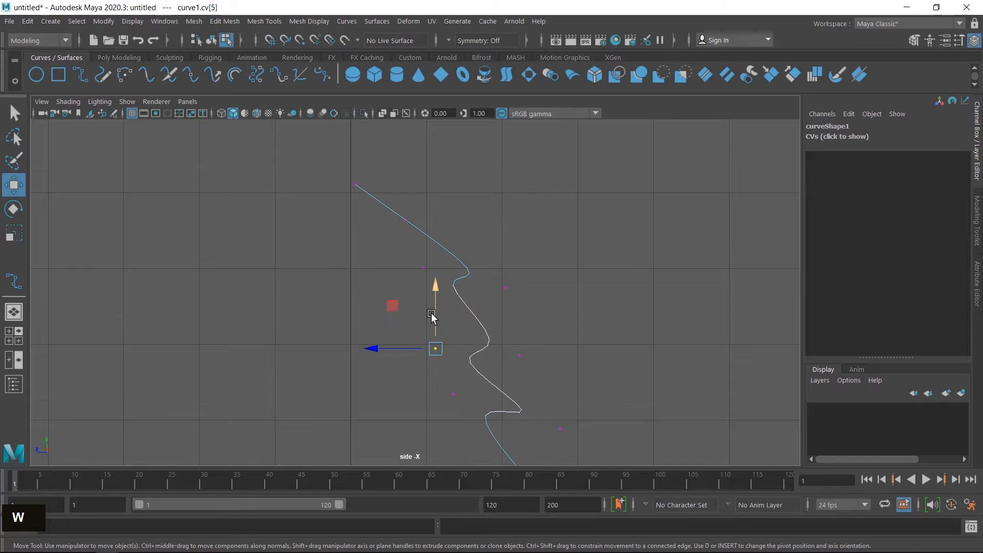
{"action": "left_click_drag", "start_coordinate": [437, 317], "coordinate": [439, 307]}
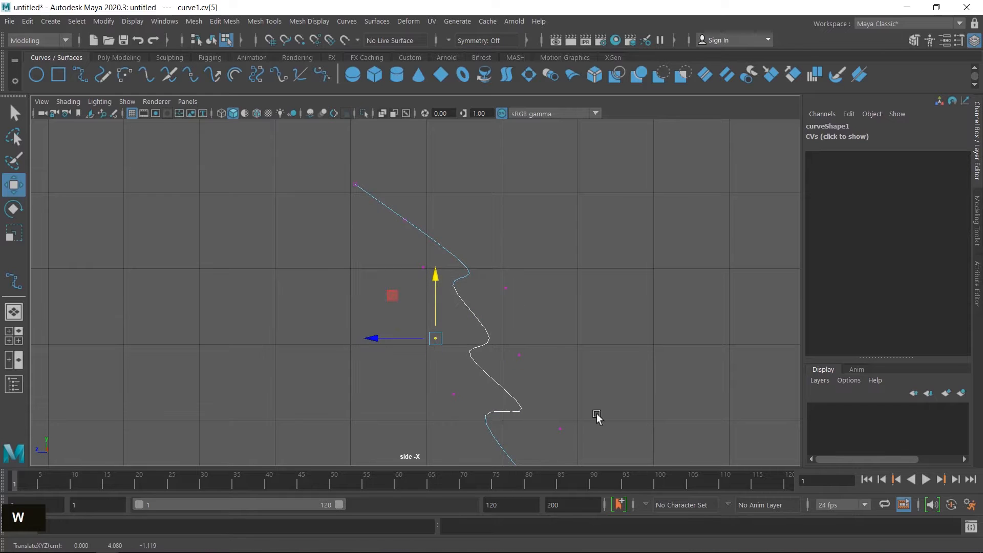
{"action": "left_click_drag", "start_coordinate": [617, 419], "coordinate": [552, 447]}
{"action": "left_click_drag", "start_coordinate": [558, 397], "coordinate": [564, 392]}
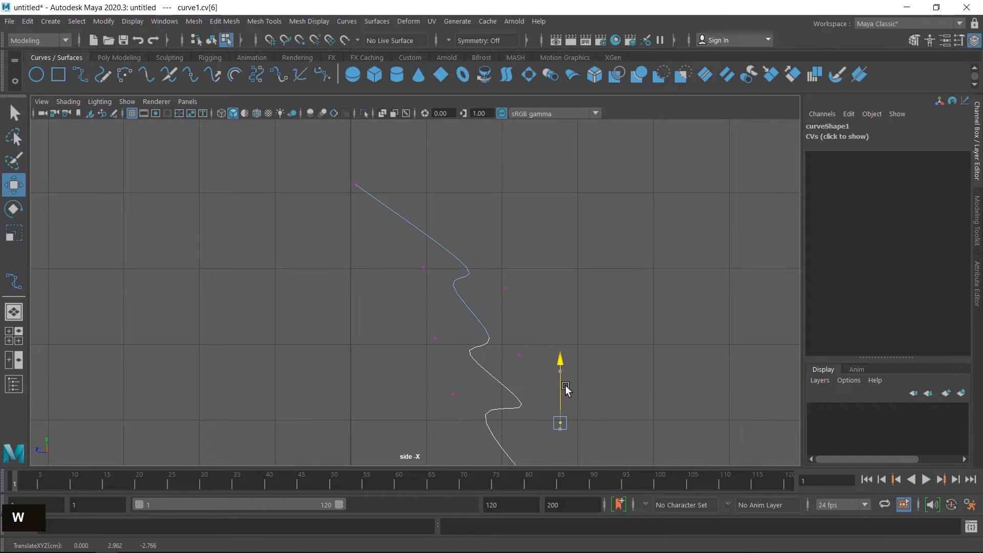
{"action": "left_click_drag", "start_coordinate": [512, 426], "coordinate": [507, 430]}
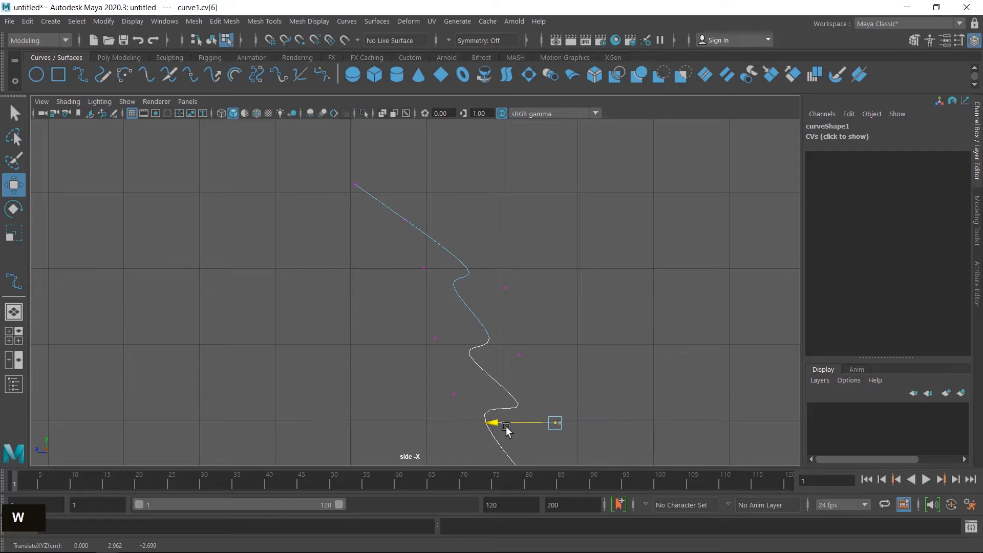
- Raise the tree curve's top end vertex and the control vertex next to it to make the tip taller
{"action": "left_click_drag", "start_coordinate": [334, 172], "coordinate": [383, 204]}
{"action": "left_click_drag", "start_coordinate": [362, 160], "coordinate": [362, 138]}
{"action": "middle_click_drag", "start_coordinate": [420, 192], "coordinate": [415, 160], "text": "alt"}
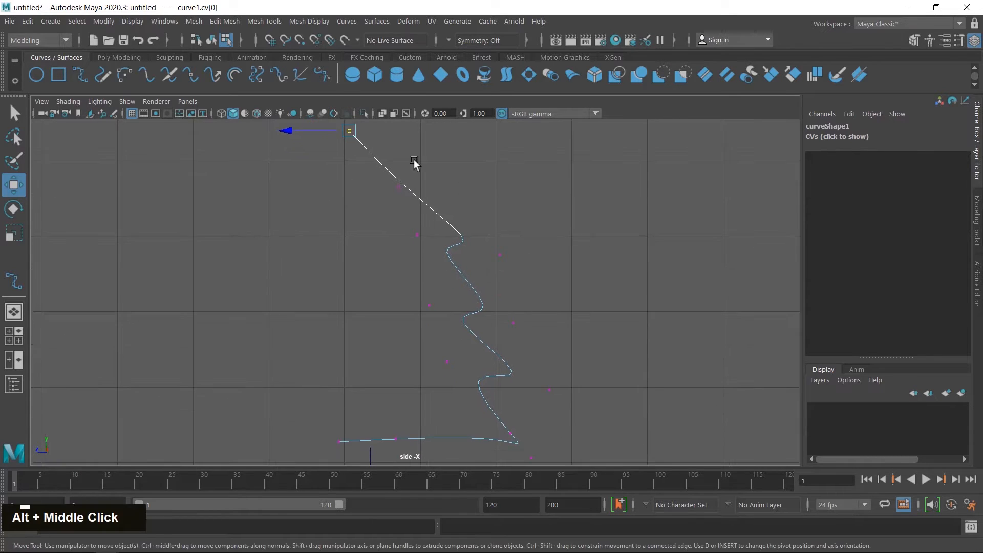
{"action": "left_click", "coordinate": [399, 183]}
{"action": "left_click_drag", "start_coordinate": [401, 183], "coordinate": [406, 168]}
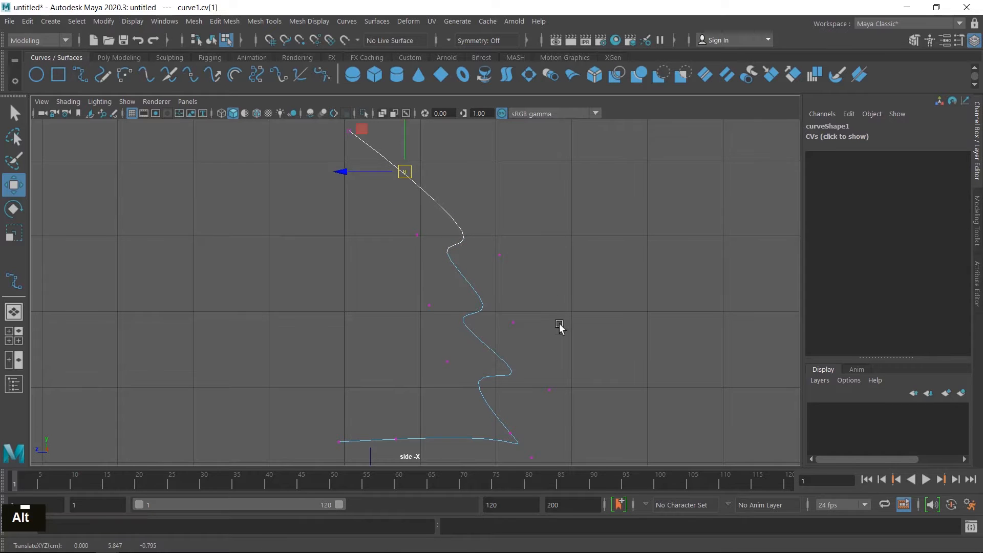
- Reshape the tree curve's bottom edge by moving its inner control vertex toward the axis and lowering the two corner vertices
{"action": "middle_click_drag", "start_coordinate": [573, 358], "coordinate": [608, 230], "text": "alt"}
{"action": "left_click_drag", "start_coordinate": [424, 296], "coordinate": [549, 319]}
{"action": "left_click", "coordinate": [566, 328]}
{"action": "left_click", "coordinate": [546, 306]}
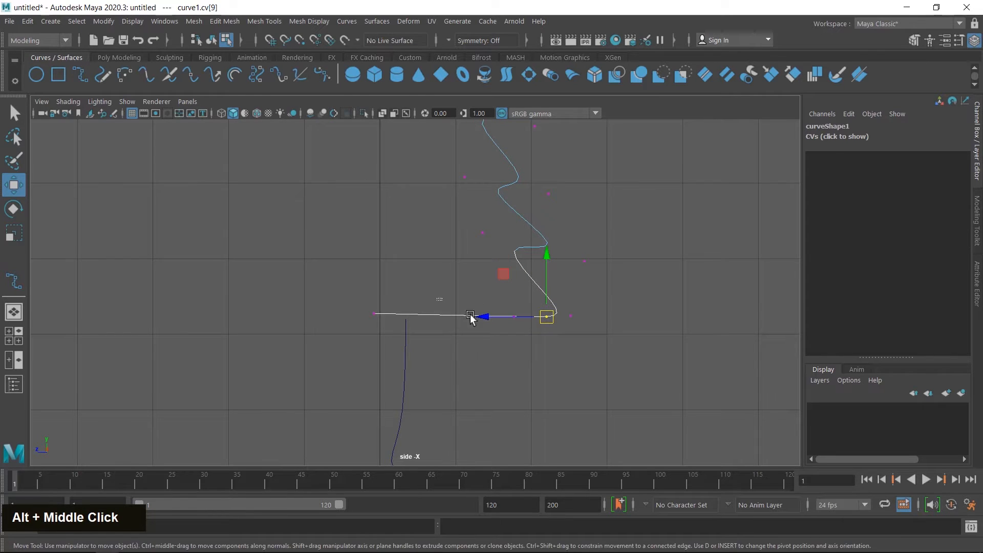
{"action": "left_click", "coordinate": [496, 333]}
{"action": "left_click_drag", "start_coordinate": [494, 301], "coordinate": [462, 299]}
{"action": "middle_click_drag", "start_coordinate": [625, 349], "coordinate": [629, 344], "text": "alt"}
{"action": "left_click_drag", "start_coordinate": [621, 336], "coordinate": [565, 280]}
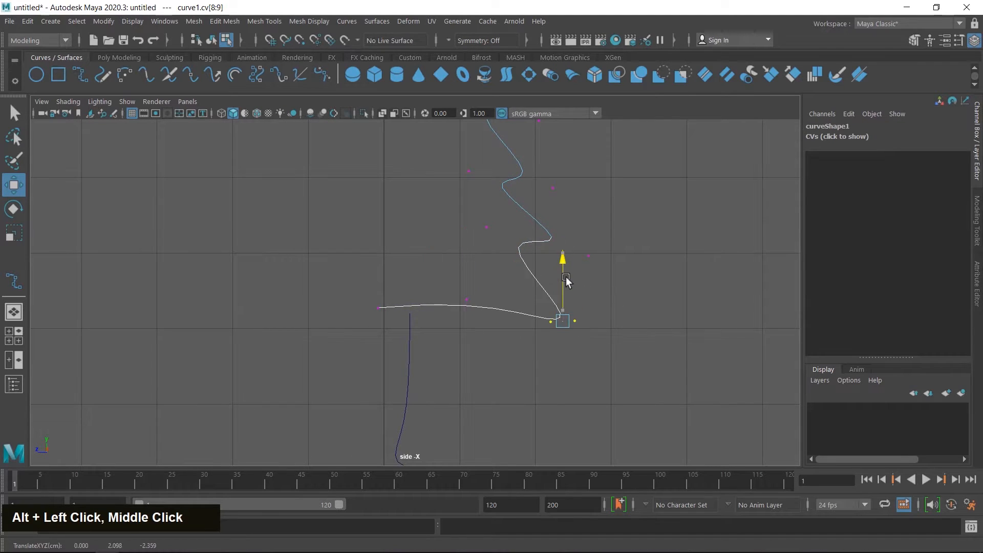
{"action": "middle_click_drag", "start_coordinate": [525, 396], "coordinate": [555, 338], "text": "alt"}
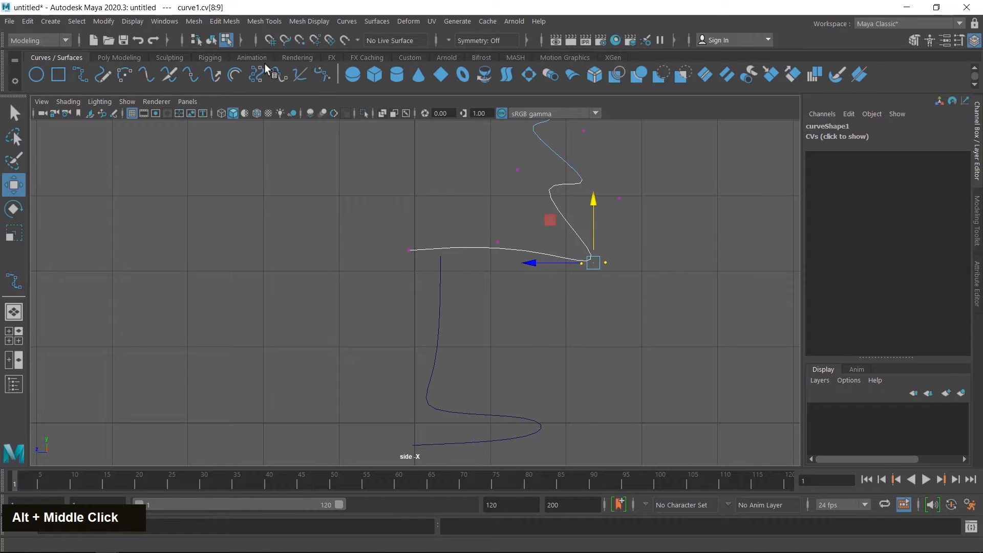
- Show the trunk curve's control vertices and lower the ones along the base's underside and outer end
{"action": "left_click", "coordinate": [210, 43]}
{"action": "middle_click_drag", "start_coordinate": [575, 402], "coordinate": [529, 324], "text": "alt"}
{"action": "left_click", "coordinate": [527, 358]}
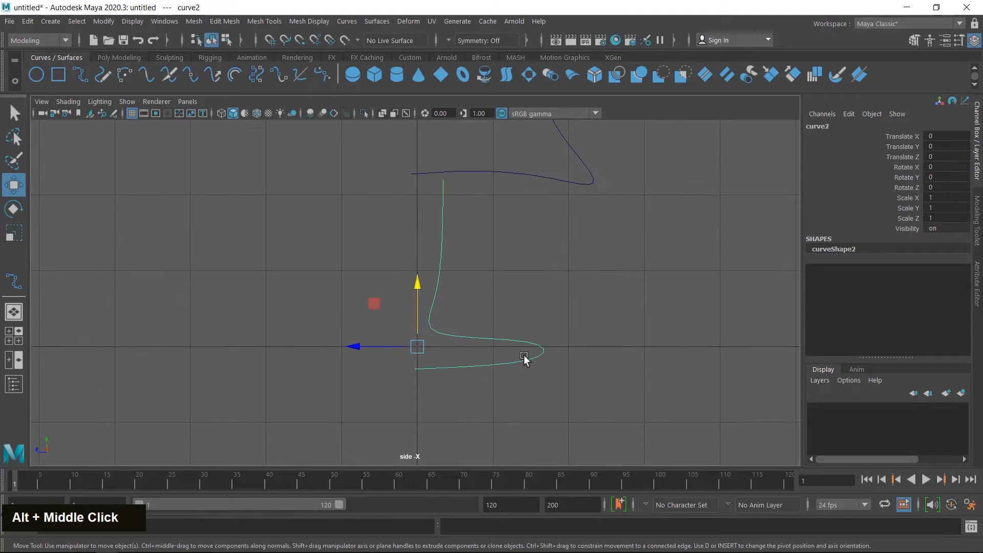
{"action": "left_click", "coordinate": [226, 40]}
{"action": "middle_click_drag", "start_coordinate": [572, 365], "coordinate": [576, 383], "text": "alt"}
{"action": "left_click_drag", "start_coordinate": [453, 378], "coordinate": [485, 404]}
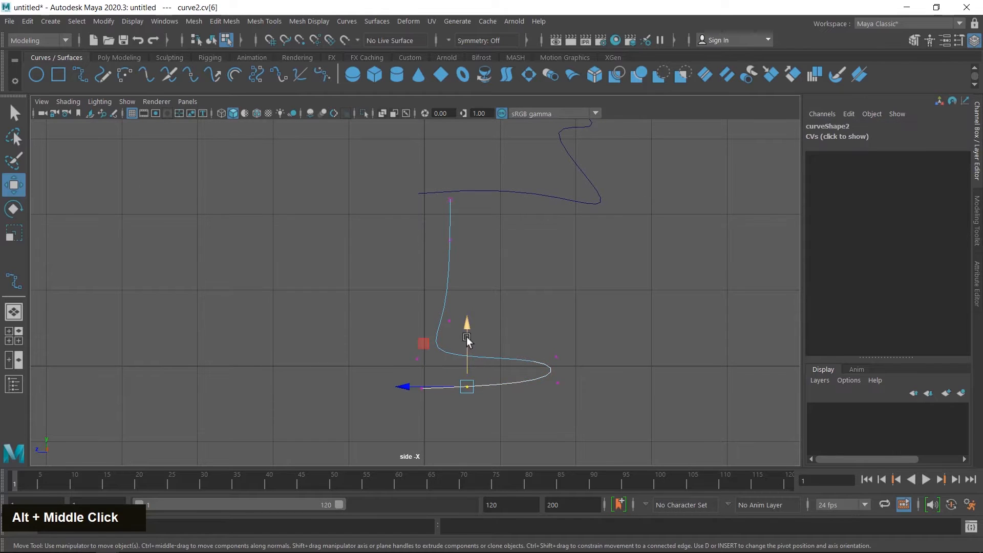
{"action": "left_click_drag", "start_coordinate": [466, 336], "coordinate": [465, 345]}
{"action": "left_click_drag", "start_coordinate": [410, 382], "coordinate": [479, 412]}
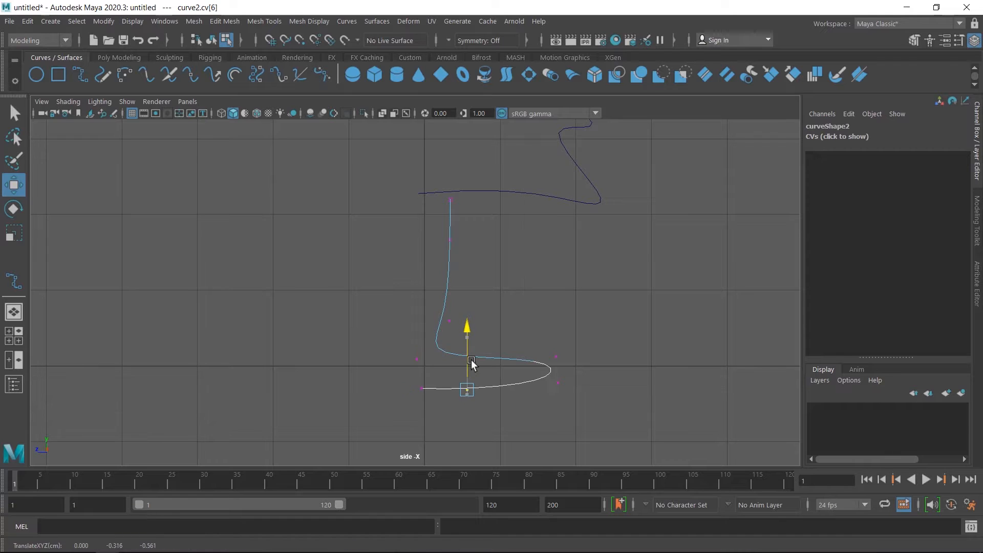
{"action": "left_click_drag", "start_coordinate": [568, 353], "coordinate": [520, 403]}
{"action": "left_click_drag", "start_coordinate": [558, 329], "coordinate": [560, 342]}
- Straighten the trunk by shifting its control vertices sideways, and raise its top end past the tree's bottom edge
{"action": "left_click_drag", "start_coordinate": [411, 315], "coordinate": [482, 379]}
{"action": "left_click_drag", "start_coordinate": [379, 341], "coordinate": [395, 320]}
{"action": "left_click", "coordinate": [463, 320]}
{"action": "left_click_drag", "start_coordinate": [489, 239], "coordinate": [398, 245]}
{"action": "left_click_drag", "start_coordinate": [469, 200], "coordinate": [454, 167]}
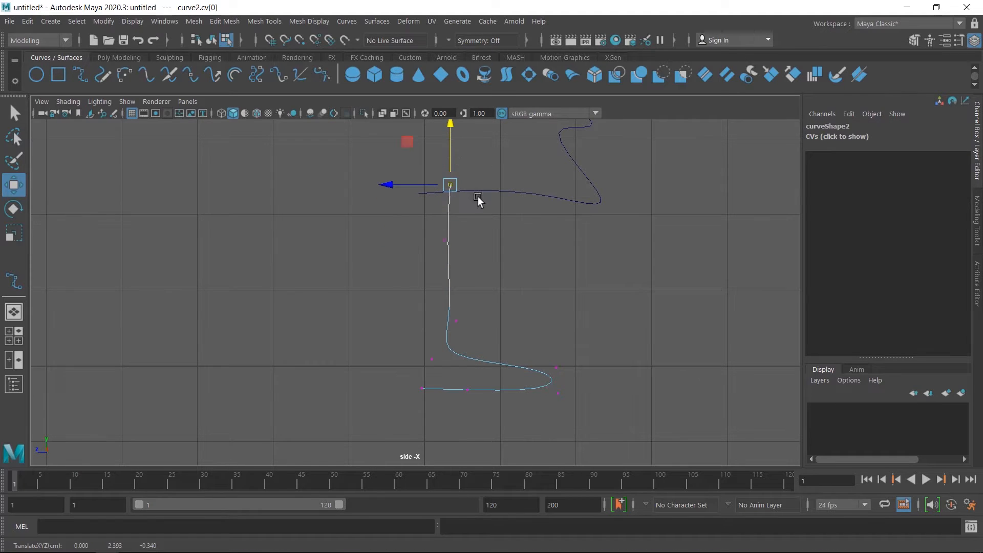
- Return to object selection, select the tree profile curve and switch to the perspective view
{"action": "left_click", "coordinate": [211, 40]}
{"action": "left_click", "coordinate": [659, 296]}
{"action": "middle_click_drag", "start_coordinate": [658, 297], "coordinate": [637, 348], "text": "alt"}
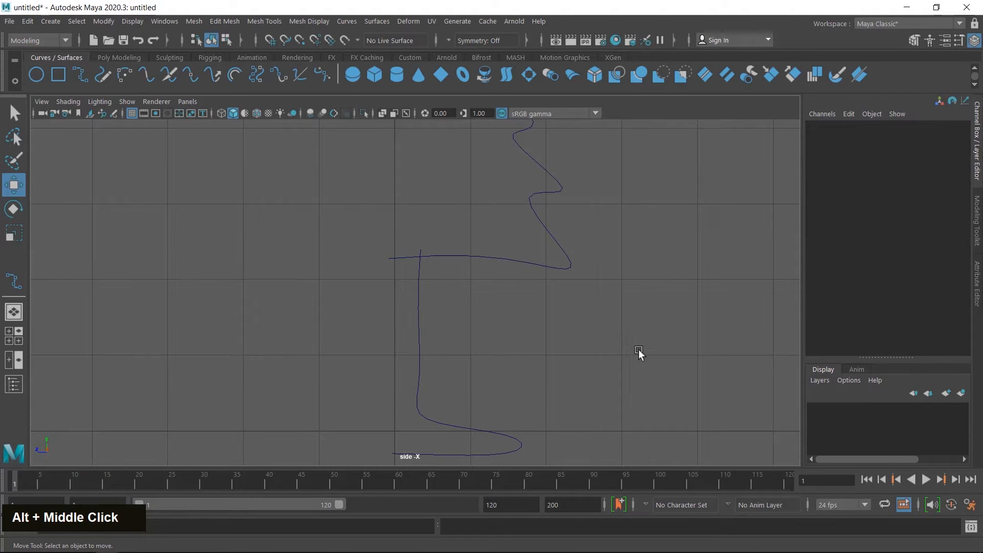
{"action": "left_click", "coordinate": [557, 246]}
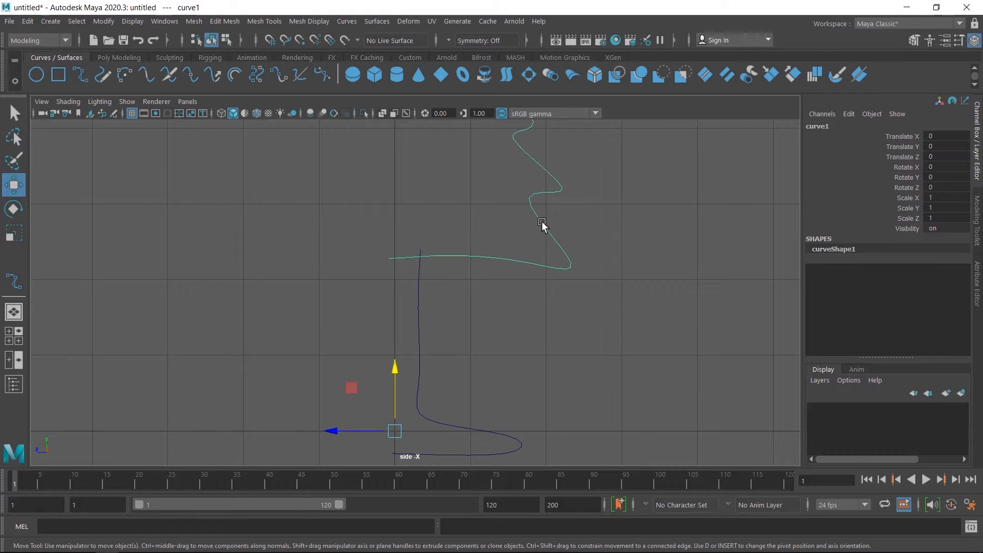
{"action": "key", "text": "space"}
{"action": "key", "text": "space"}
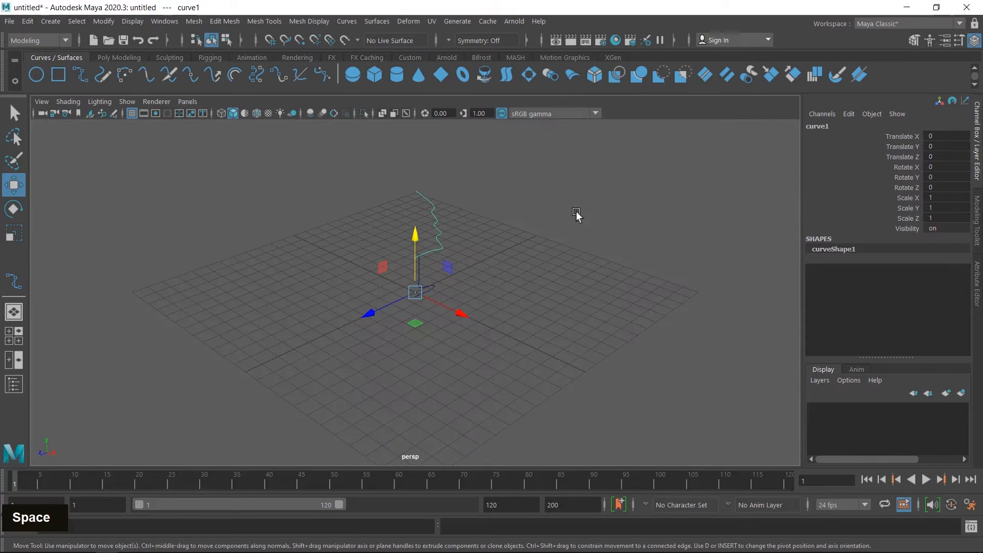
{"action": "scroll", "coordinate": [446, 266], "scroll_direction": "up", "scroll_amount": 2}
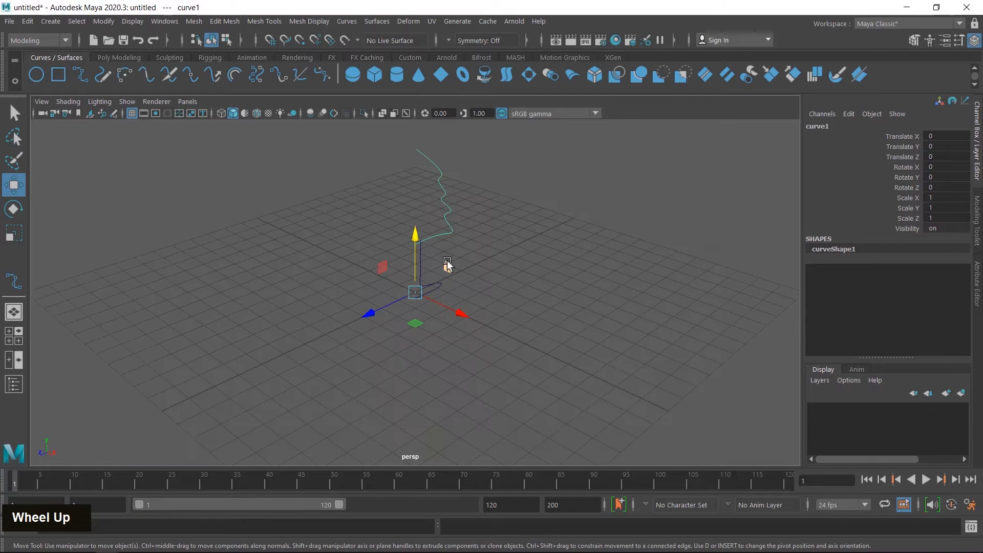
- Revolve the tree profile curve into a surface, reverse the surface's direction, and deselect it
{"action": "left_click", "coordinate": [378, 23]}
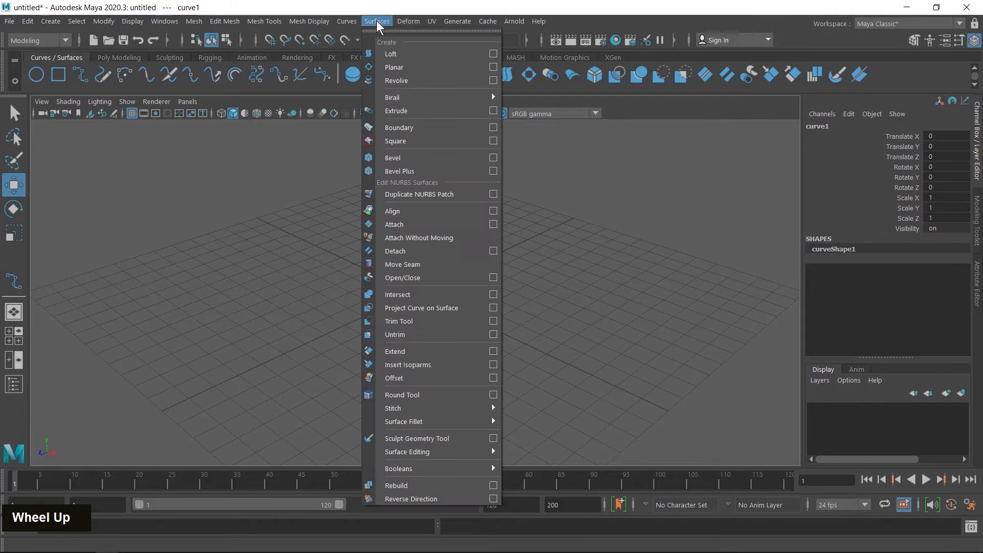
{"action": "left_click", "coordinate": [403, 81]}
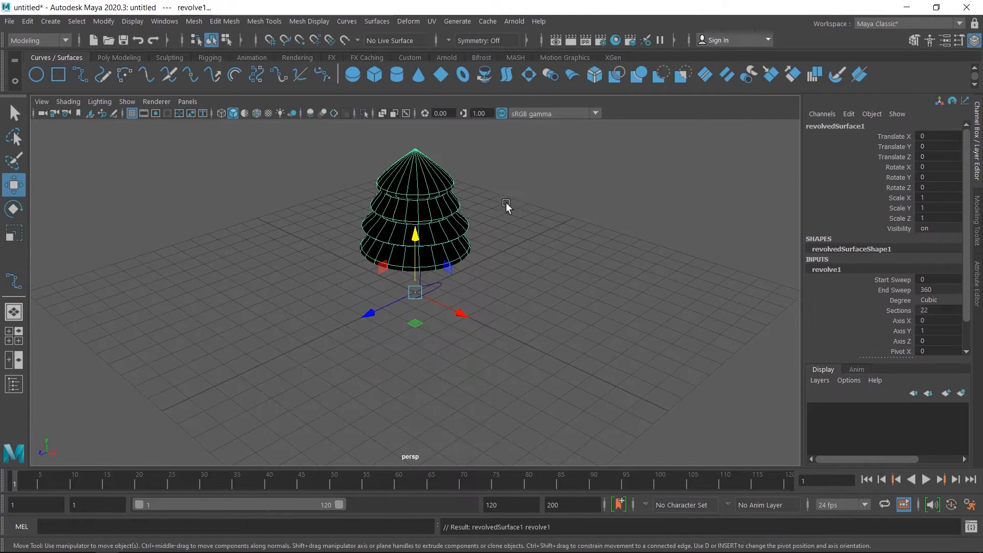
{"action": "left_click_drag", "start_coordinate": [467, 246], "coordinate": [525, 276], "text": "alt"}
{"action": "left_click", "coordinate": [375, 23]}
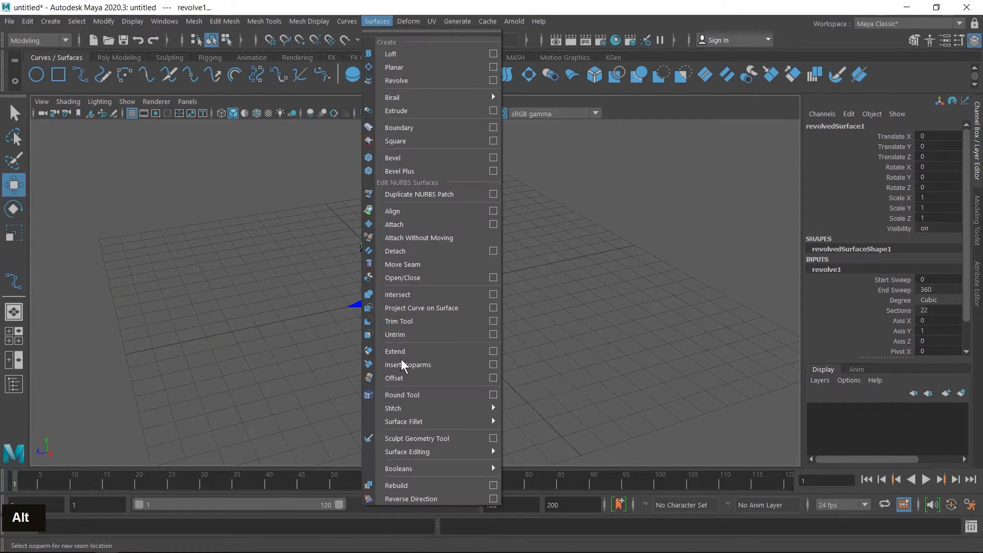
{"action": "left_click", "coordinate": [415, 498]}
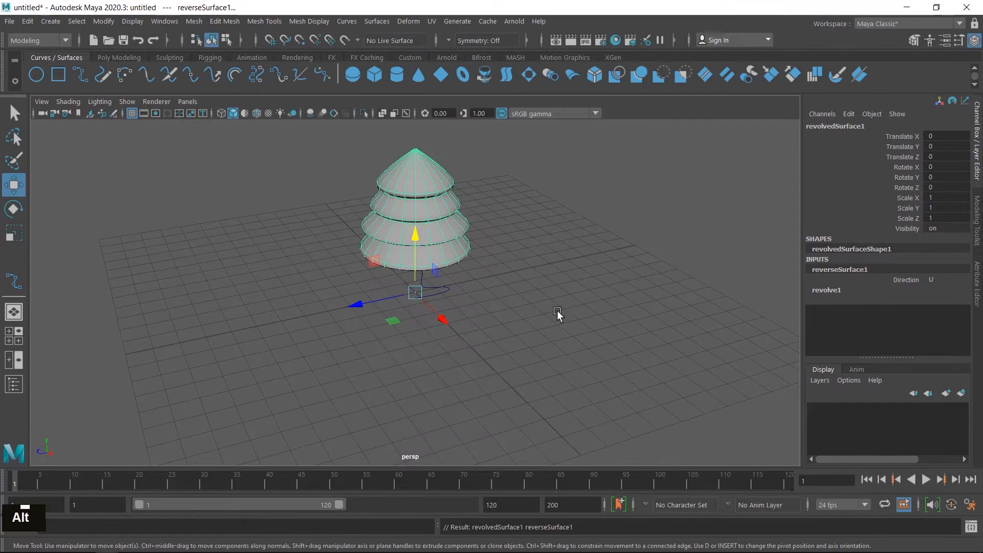
{"action": "mouse_move", "coordinate": [556, 310]}
{"action": "left_mouse_down", "text": "alt"}
{"action": "mouse_move", "coordinate": [532, 282]}
{"action": "mouse_move", "coordinate": [558, 306]}
{"action": "mouse_move", "coordinate": [555, 298]}
{"action": "left_mouse_up", "text": "alt"}
{"action": "left_click", "coordinate": [530, 250]}
- Revolve the trunk profile curve into a surface, reverse the surface's direction, and deselect it
{"action": "scroll", "coordinate": [441, 296], "scroll_direction": "up", "scroll_amount": 4}
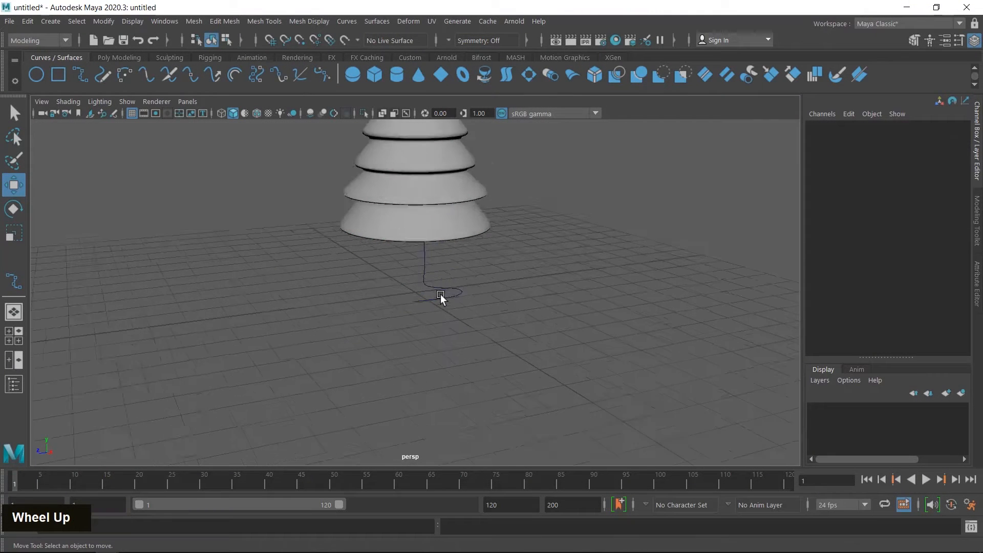
{"action": "left_click", "coordinate": [444, 302]}
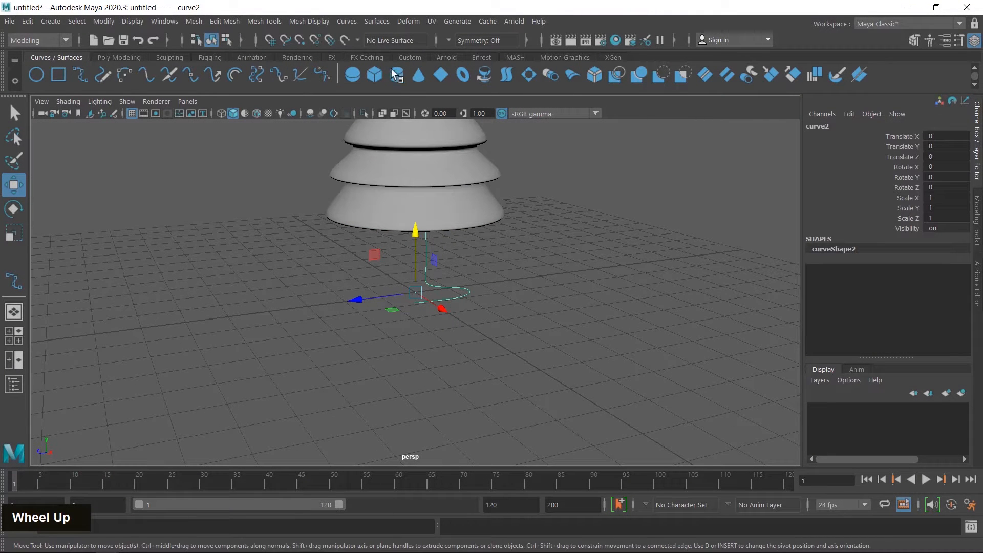
{"action": "left_click", "coordinate": [377, 21]}
{"action": "left_click", "coordinate": [397, 81]}
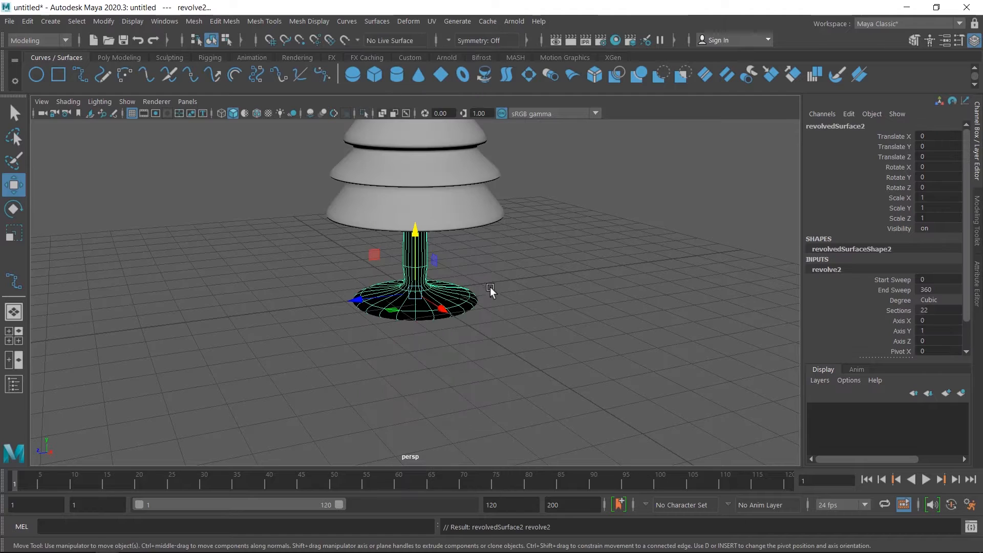
{"action": "left_click", "coordinate": [377, 21]}
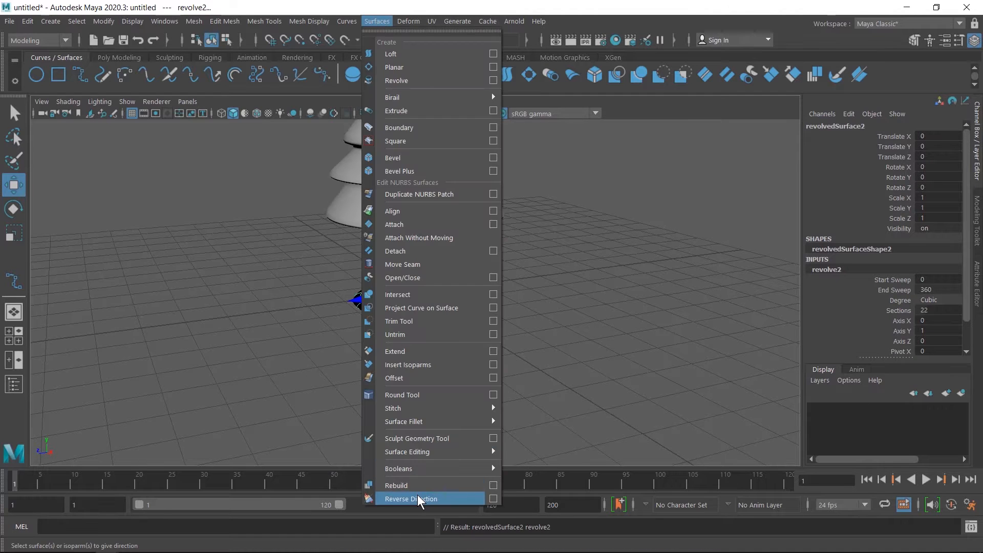
{"action": "left_click", "coordinate": [412, 498]}
{"action": "left_click", "coordinate": [574, 314]}
{"action": "middle_click_drag", "start_coordinate": [574, 313], "coordinate": [647, 391], "text": "alt"}
{"action": "mouse_move", "coordinate": [647, 391]}
{"action": "left_mouse_down", "text": "alt"}
{"action": "mouse_move", "coordinate": [604, 406]}
{"action": "mouse_move", "coordinate": [547, 398]}
{"action": "mouse_move", "coordinate": [527, 377]}
{"action": "mouse_move", "coordinate": [635, 394]}
{"action": "left_mouse_up", "text": "alt"}
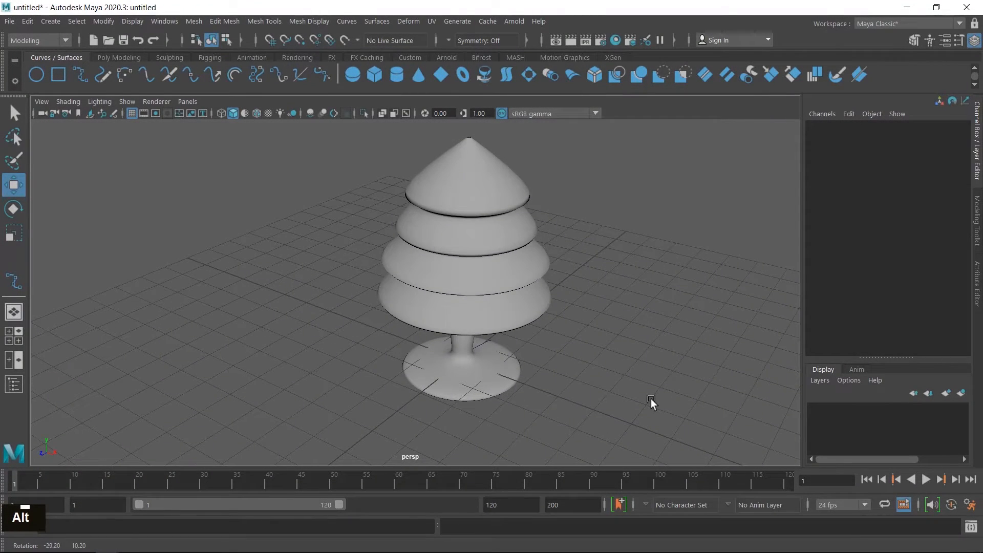
- Move the revolved foliage and trunk together about 7.17 cm along Z and delete the two leftover profile curves
{"action": "left_click_drag", "start_coordinate": [605, 240], "coordinate": [629, 279]}
{"action": "left_click", "coordinate": [444, 371]}
{"action": "left_click", "coordinate": [630, 278]}
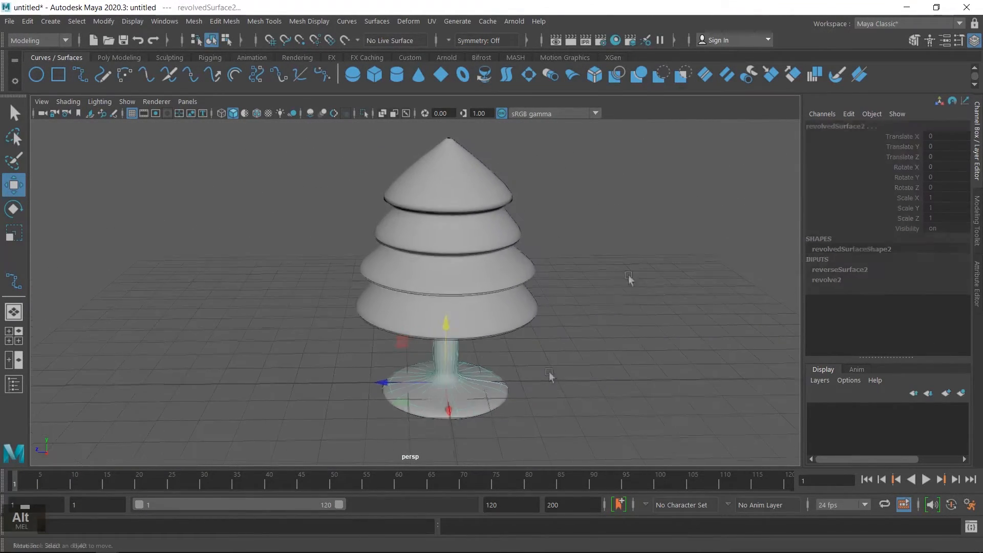
{"action": "left_click", "coordinate": [446, 307]}
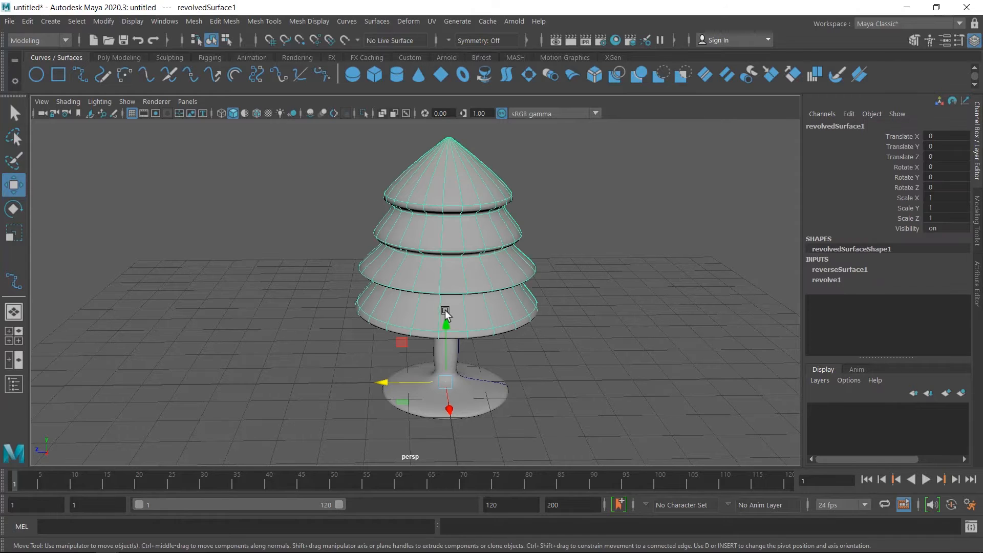
{"action": "left_click", "coordinate": [415, 401], "text": "shift"}
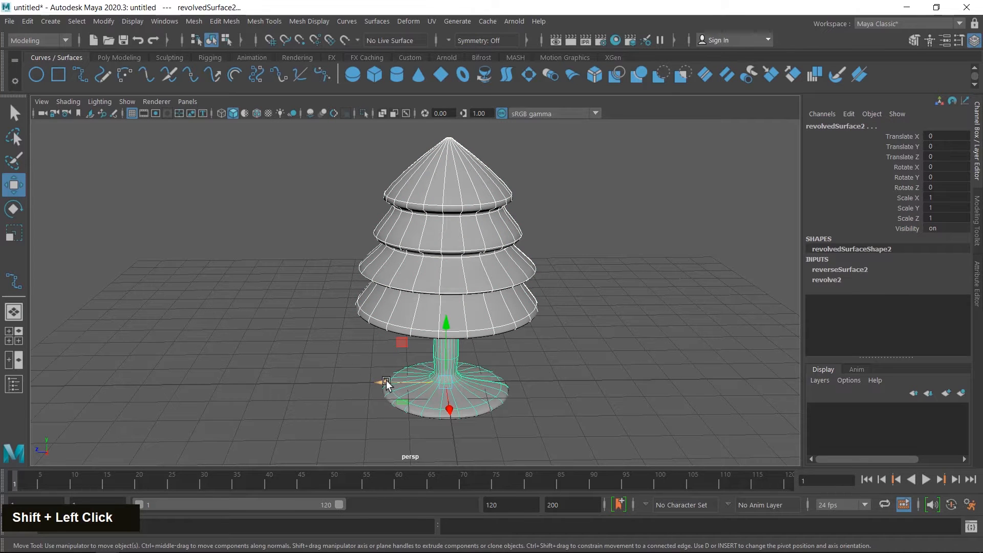
{"action": "left_click_drag", "start_coordinate": [383, 382], "coordinate": [115, 354]}
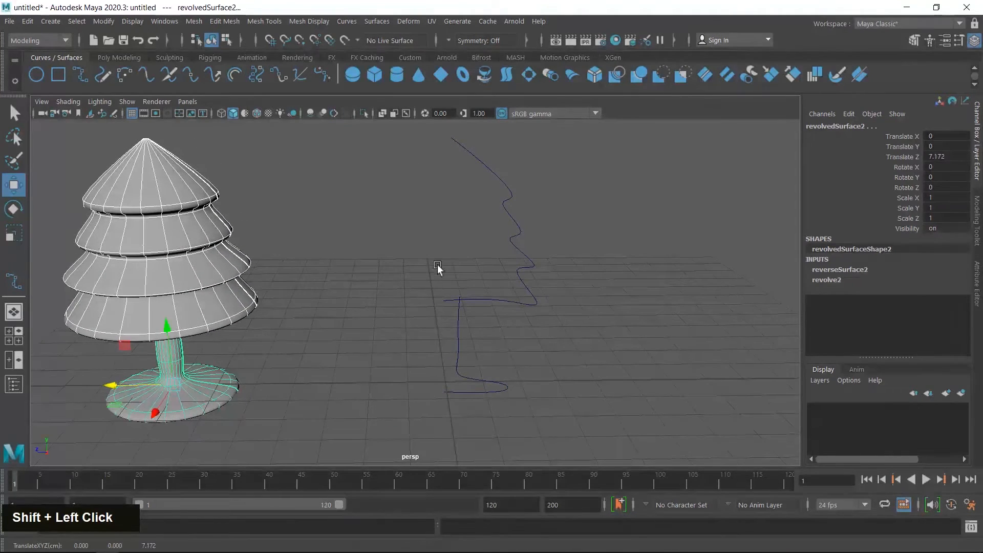
{"action": "left_click_drag", "start_coordinate": [438, 264], "coordinate": [509, 350]}
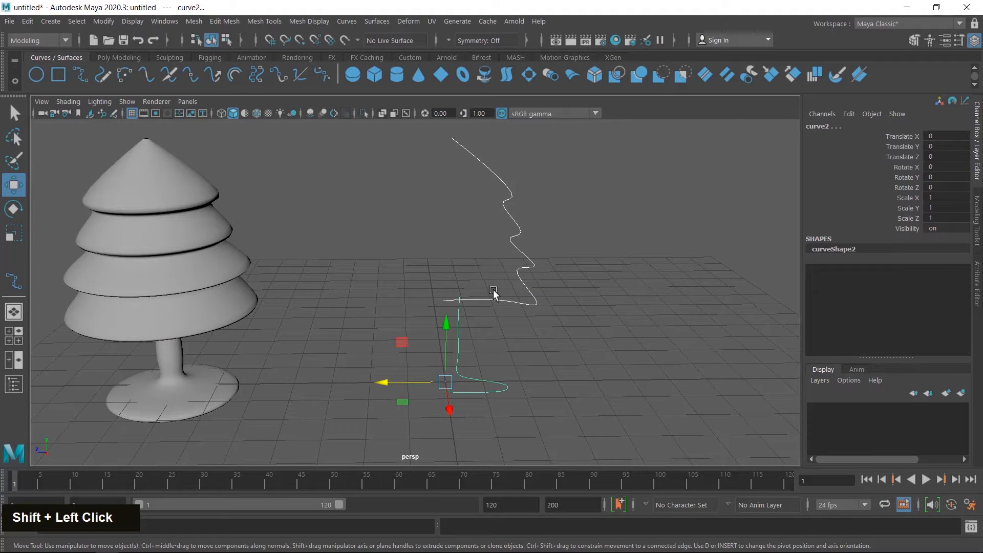
{"action": "key", "text": "Delete"}
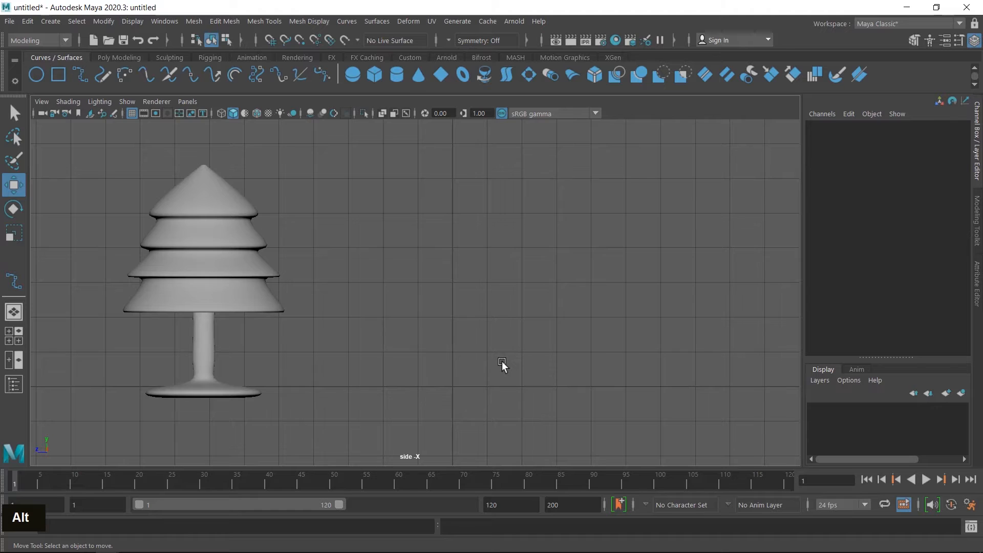
- Switch to Photos to view the reference image "Ref. Image Revolve Tool.jpg", and return to Maya
{"action": "key", "text": "alt+Tab"}
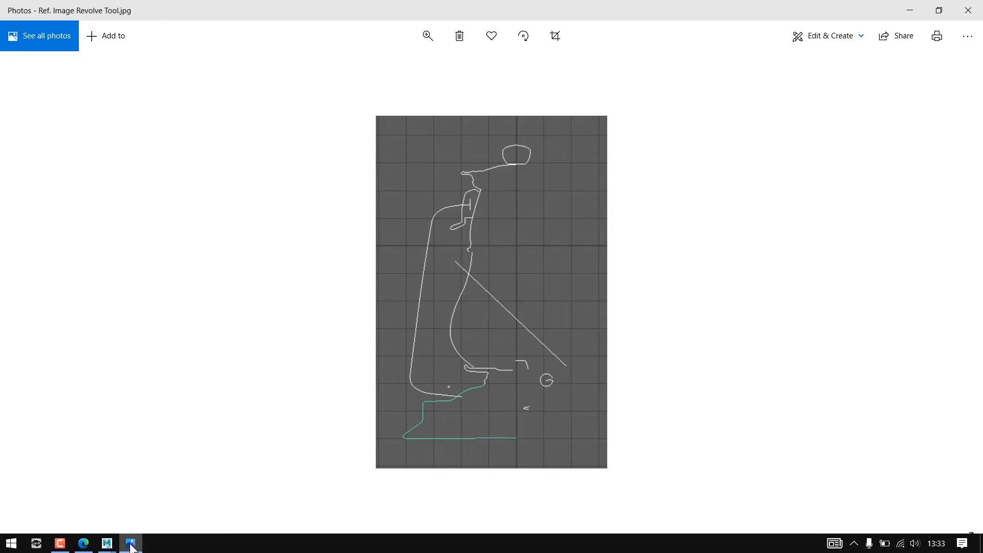
{"action": "mouse_move", "coordinate": [106, 543]}
{"action": "left_click", "coordinate": [232, 503]}
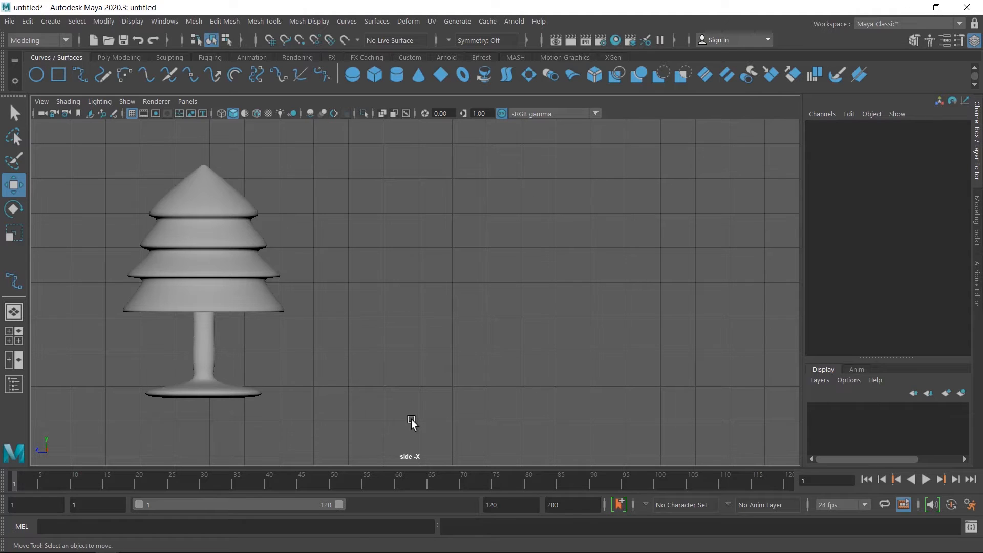
- Import "Ref. Image Revolve Tool.jpg" from the Desktop as an image plane in the side view and raise it about 2.26 cm
{"action": "left_click", "coordinate": [42, 102]}
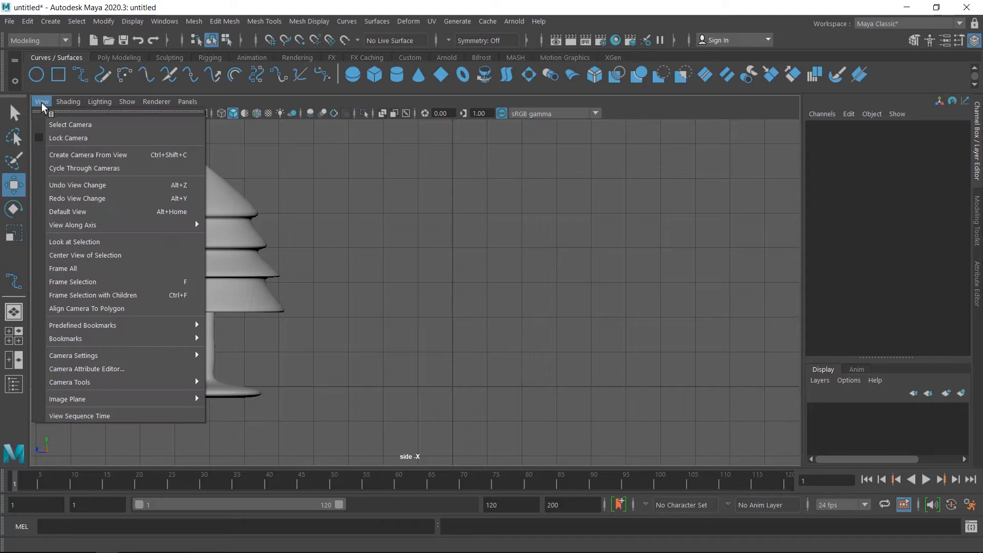
{"action": "mouse_move", "coordinate": [65, 401]}
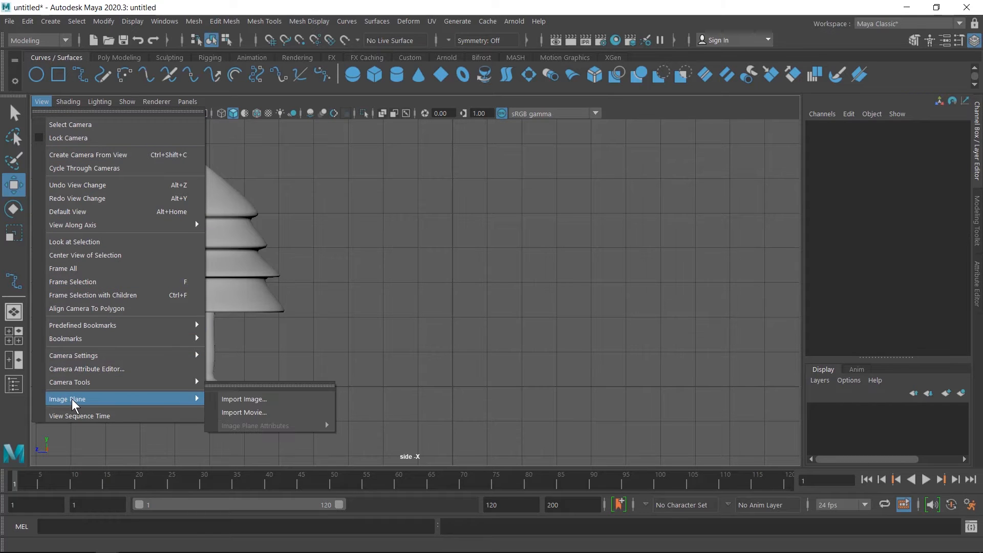
{"action": "left_click", "coordinate": [253, 399]}
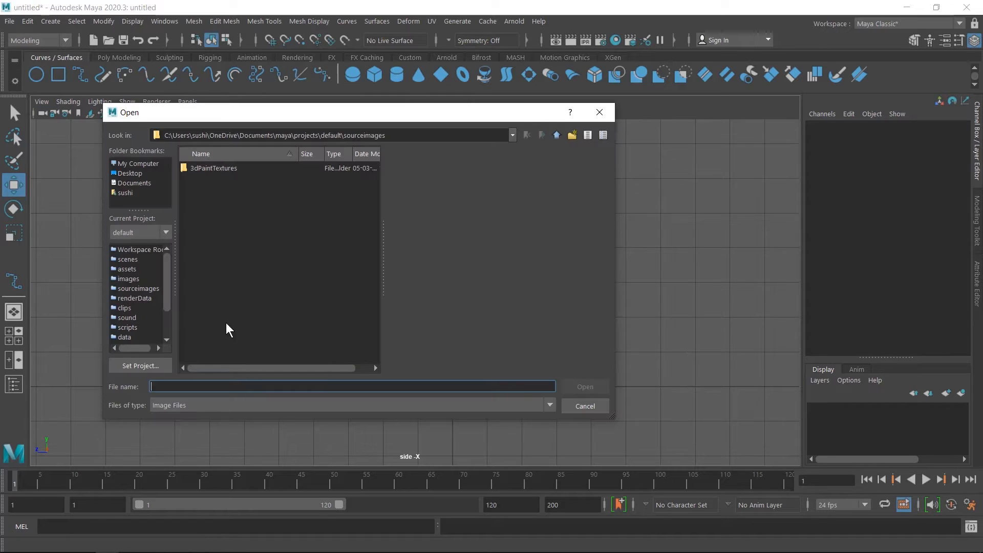
{"action": "left_click", "coordinate": [122, 173]}
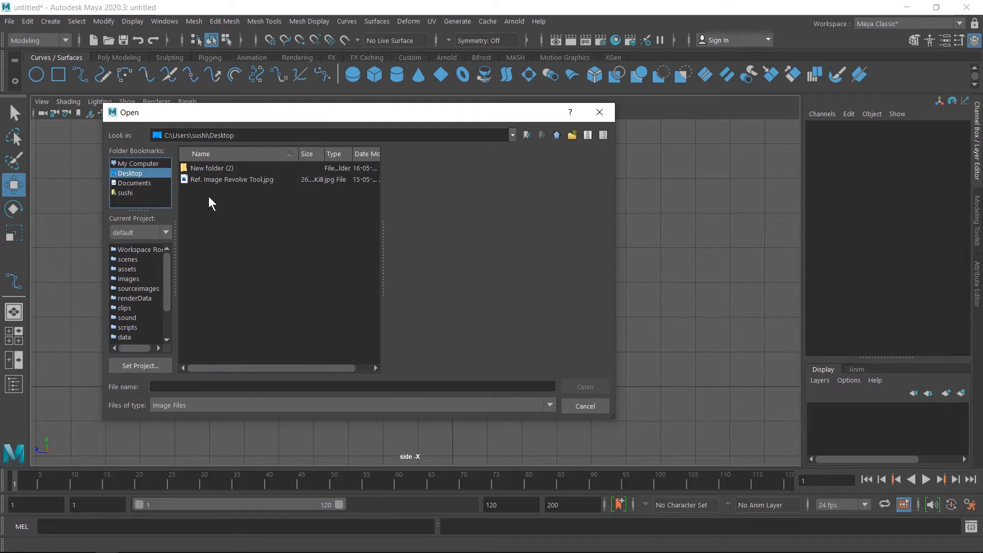
{"action": "left_click", "coordinate": [220, 180]}
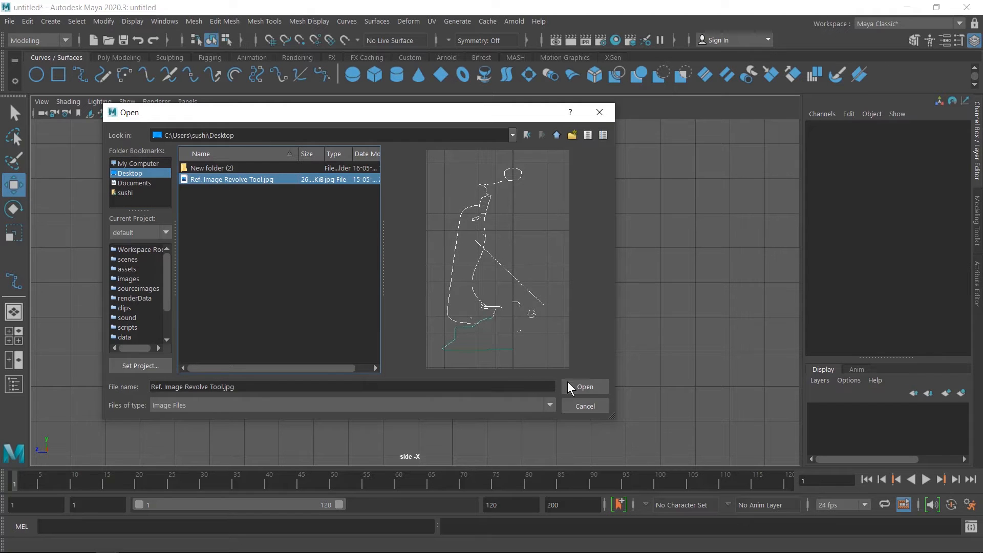
{"action": "left_click", "coordinate": [591, 385]}
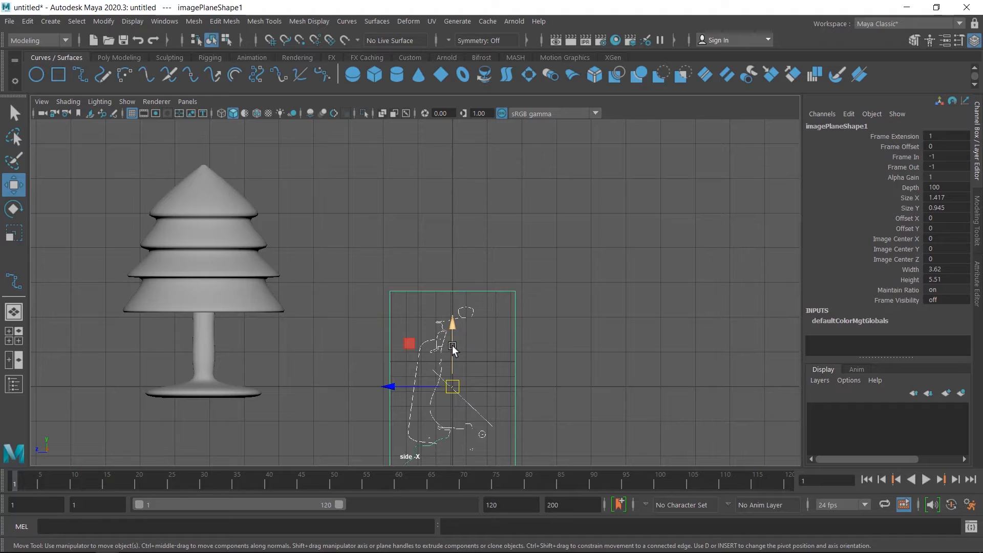
{"action": "left_click_drag", "start_coordinate": [453, 338], "coordinate": [452, 266]}
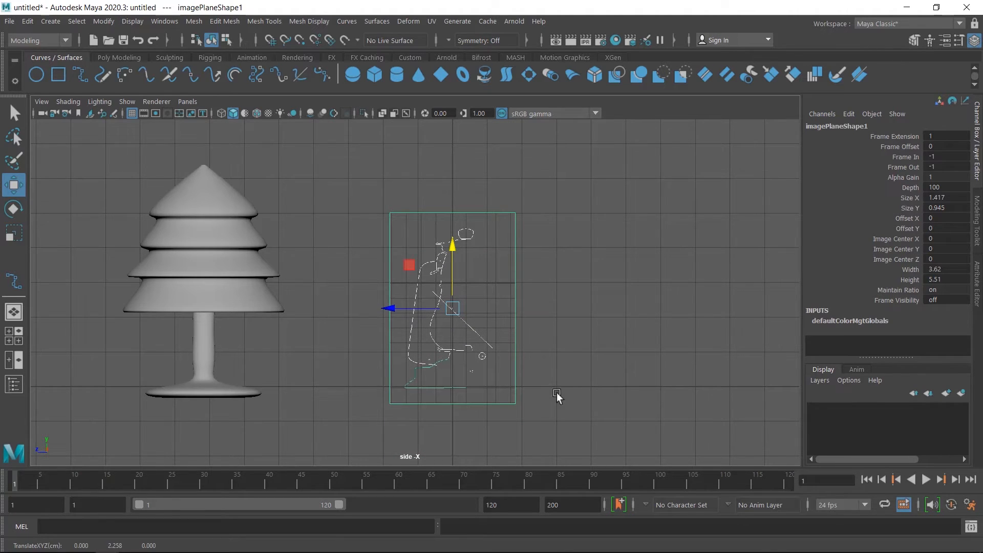
- Start an EP curve at the upper end of the reference's green base outline and trace its sloping S-shaped section down to the flat ledge
{"action": "scroll", "coordinate": [527, 408], "scroll_direction": "up", "scroll_amount": 4}
{"action": "middle_click_drag", "start_coordinate": [615, 404], "coordinate": [586, 341], "text": "alt"}
{"action": "scroll", "coordinate": [495, 281], "scroll_direction": "up", "scroll_amount": 4}
{"action": "scroll", "coordinate": [566, 314], "scroll_direction": "up", "scroll_amount": 3}
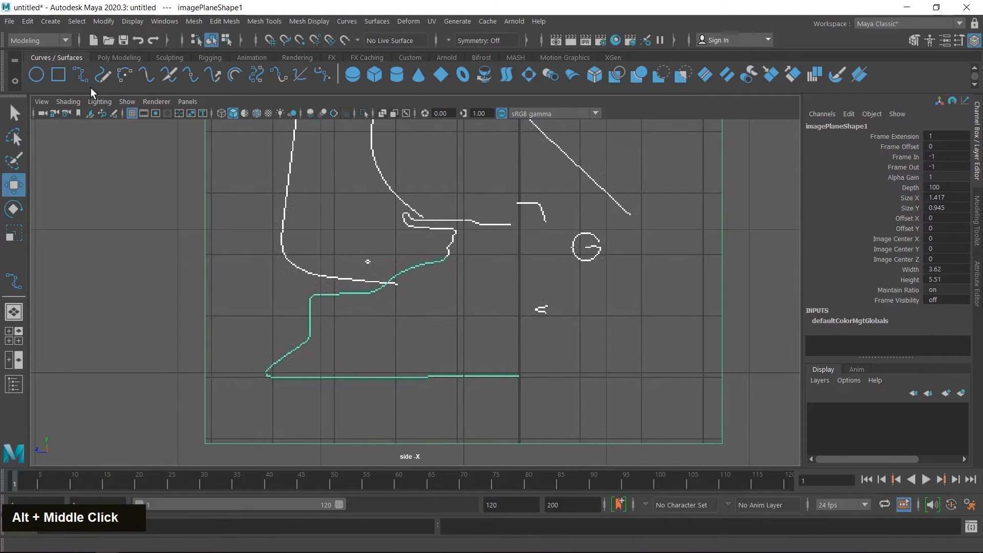
{"action": "left_click", "coordinate": [80, 74]}
{"action": "scroll", "coordinate": [448, 286], "scroll_direction": "up", "scroll_amount": 3}
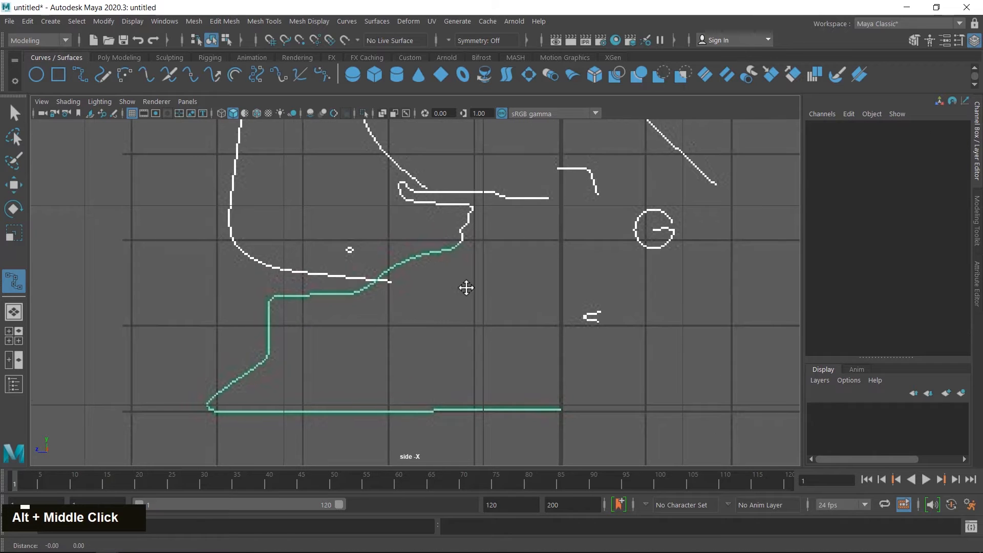
{"action": "middle_click_drag", "start_coordinate": [465, 285], "coordinate": [467, 273], "text": "alt"}
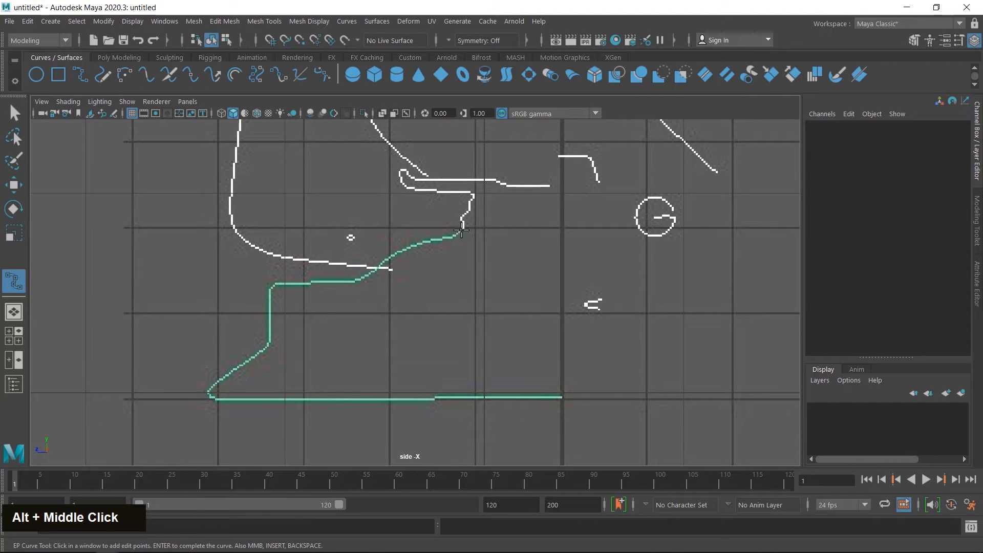
{"action": "left_click", "coordinate": [461, 231]}
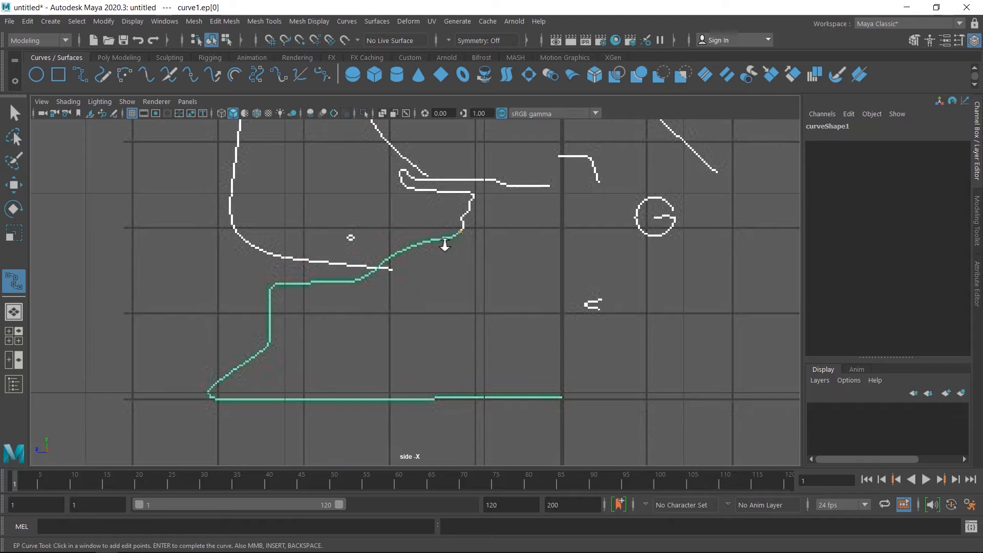
{"action": "scroll", "coordinate": [447, 243], "scroll_direction": "up", "scroll_amount": 2}
{"action": "left_click", "coordinate": [462, 217]}
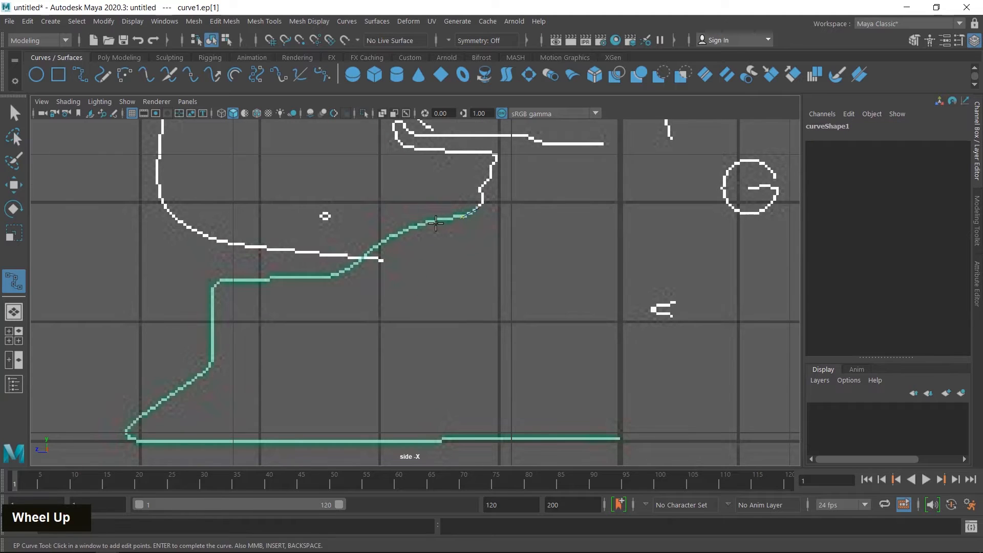
{"action": "left_click", "coordinate": [433, 222]}
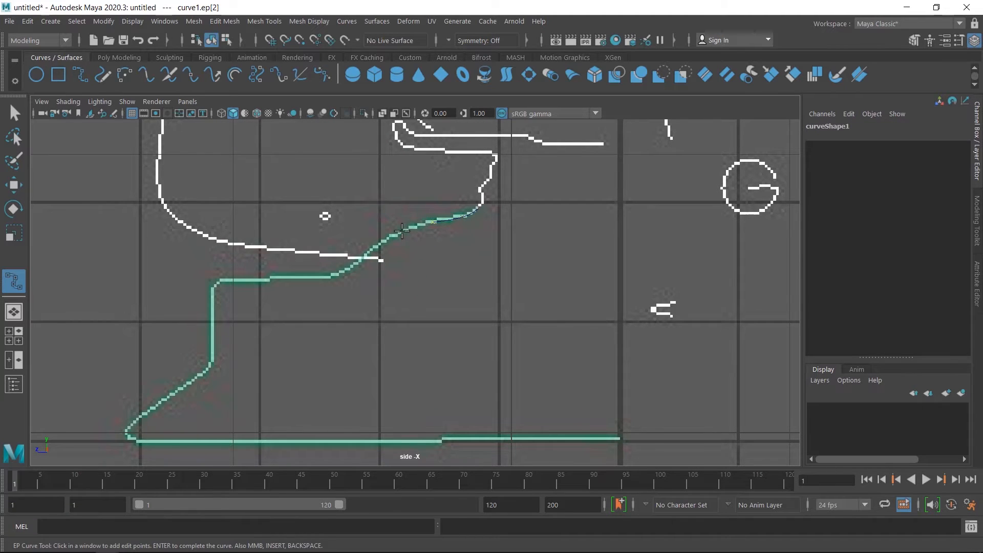
{"action": "left_click", "coordinate": [402, 232]}
{"action": "left_click", "coordinate": [378, 248]}
{"action": "left_click", "coordinate": [354, 264]}
{"action": "left_click", "coordinate": [323, 277]}
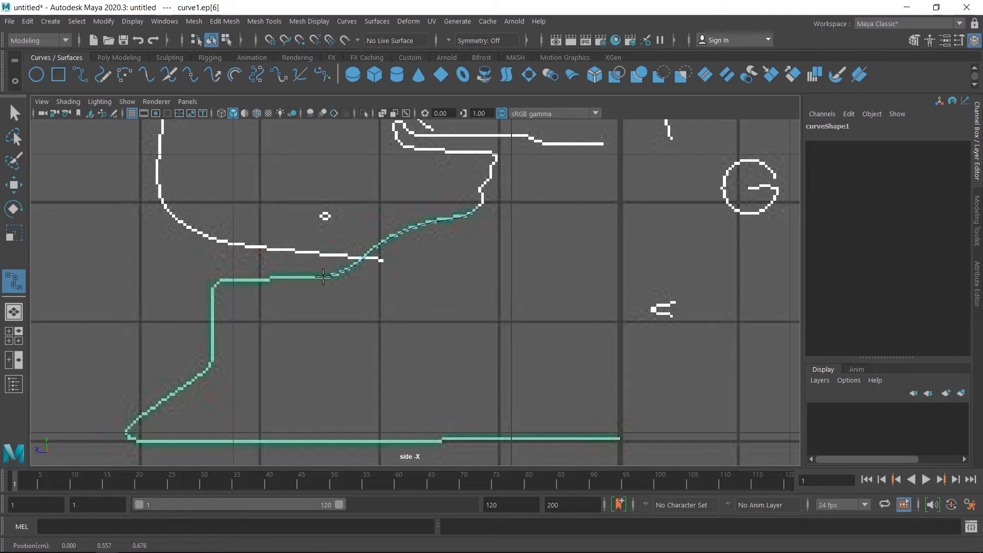
- Continue the EP curve along the base outline's flat ledge, around its corner and down the vertical side
{"action": "left_click", "coordinate": [266, 278]}
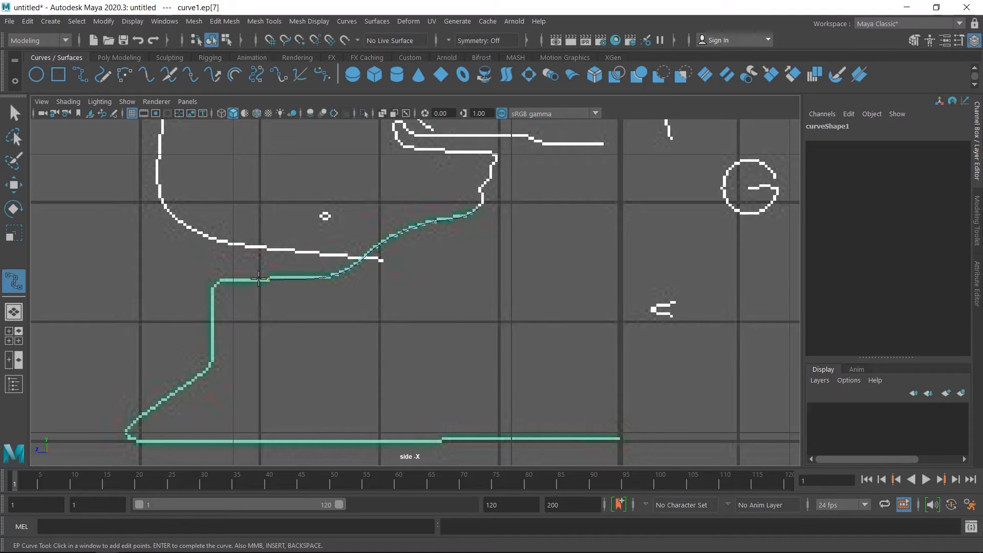
{"action": "left_click", "coordinate": [219, 281]}
{"action": "left_click", "coordinate": [211, 290]}
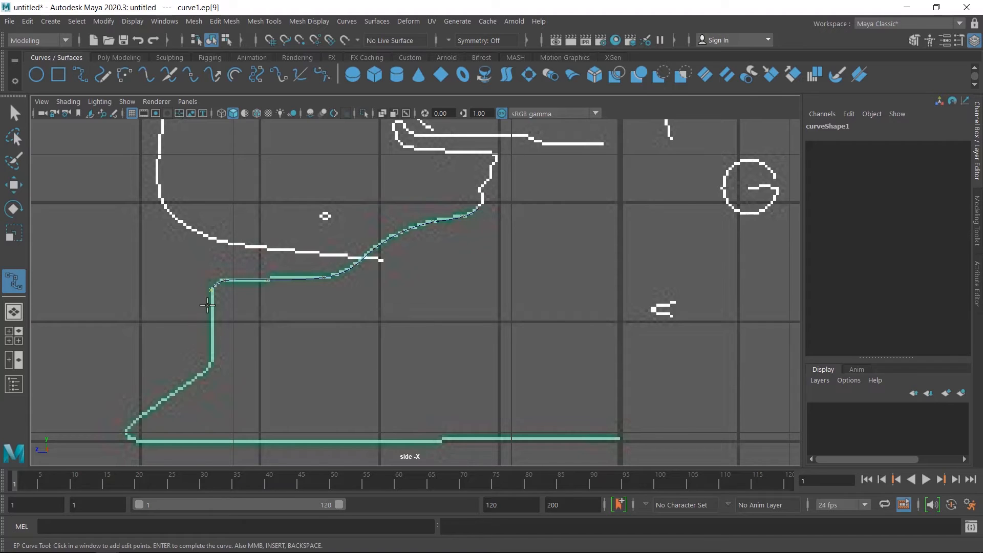
{"action": "left_click", "coordinate": [211, 347]}
{"action": "left_click", "coordinate": [206, 371]}
- Continue the EP curve down the base outline's slope, around its lower outer tip and along the bottom line to its end, and finish it
{"action": "left_click_drag", "start_coordinate": [152, 409], "coordinate": [128, 425]}
{"action": "left_click", "coordinate": [124, 434]}
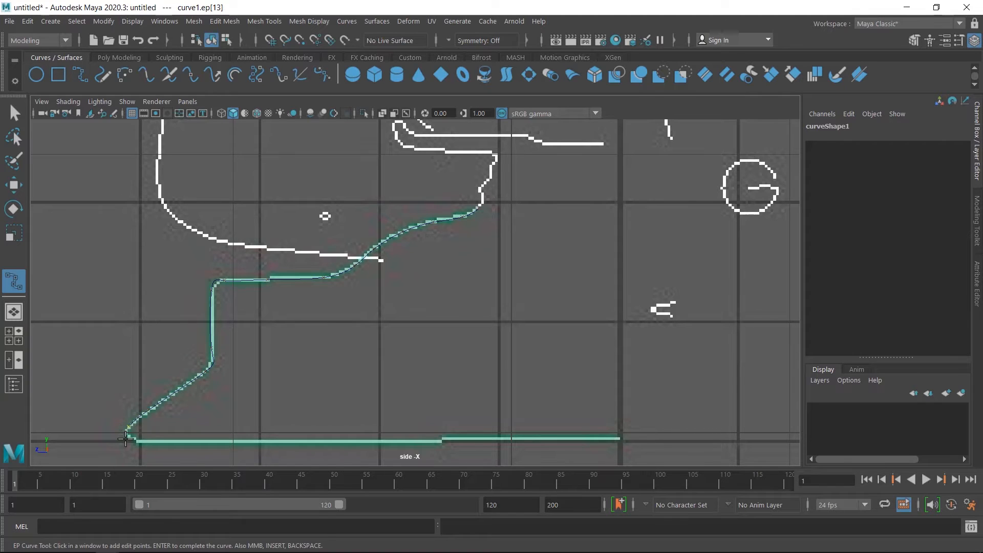
{"action": "left_click", "coordinate": [126, 437]}
{"action": "left_click", "coordinate": [266, 440]}
{"action": "left_click", "coordinate": [464, 439]}
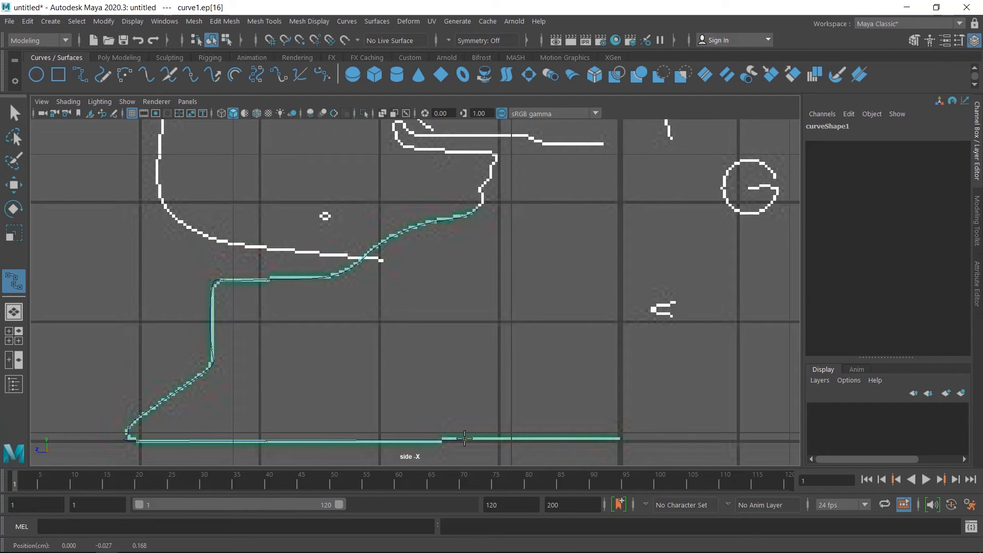
{"action": "left_click", "coordinate": [619, 439]}
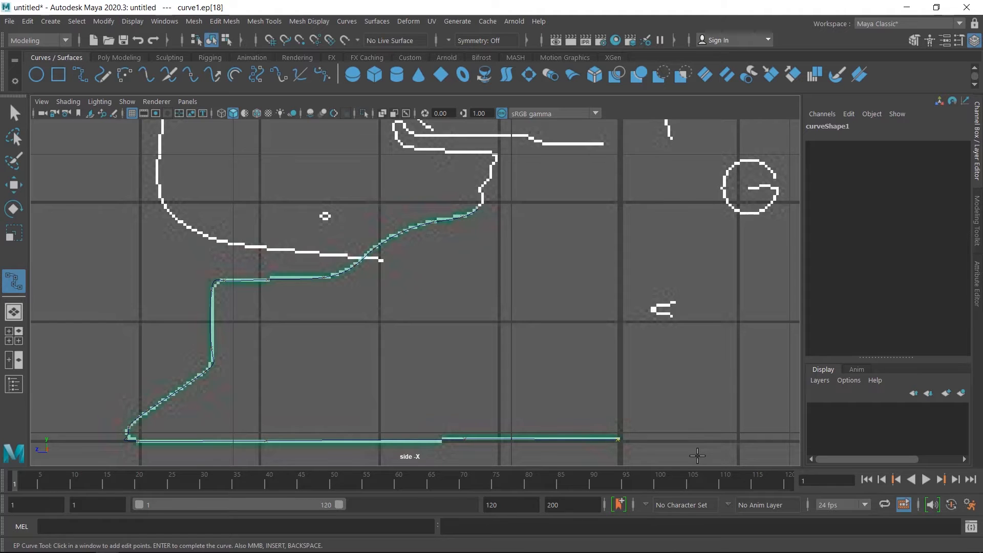
{"action": "key", "text": "Return"}
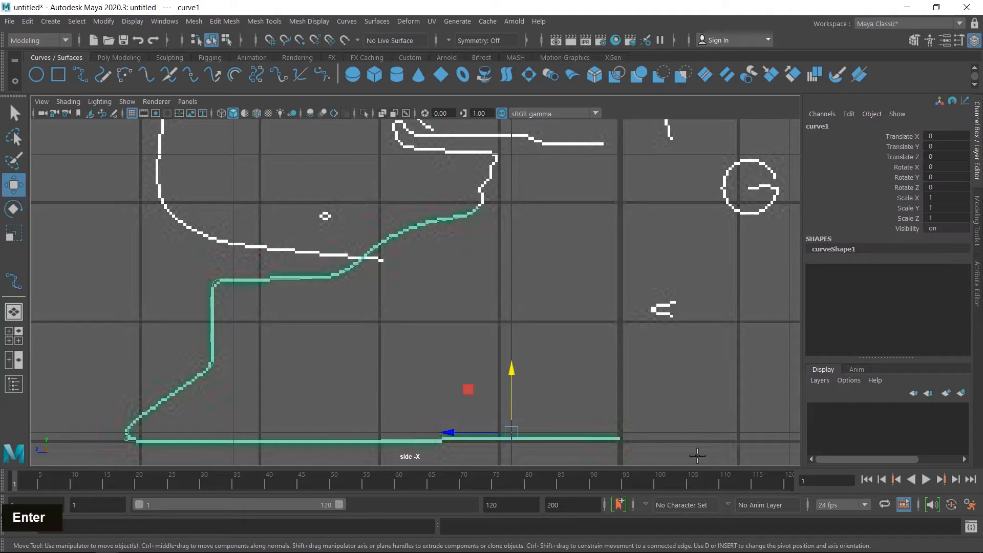
{"action": "right_click", "coordinate": [697, 455]}
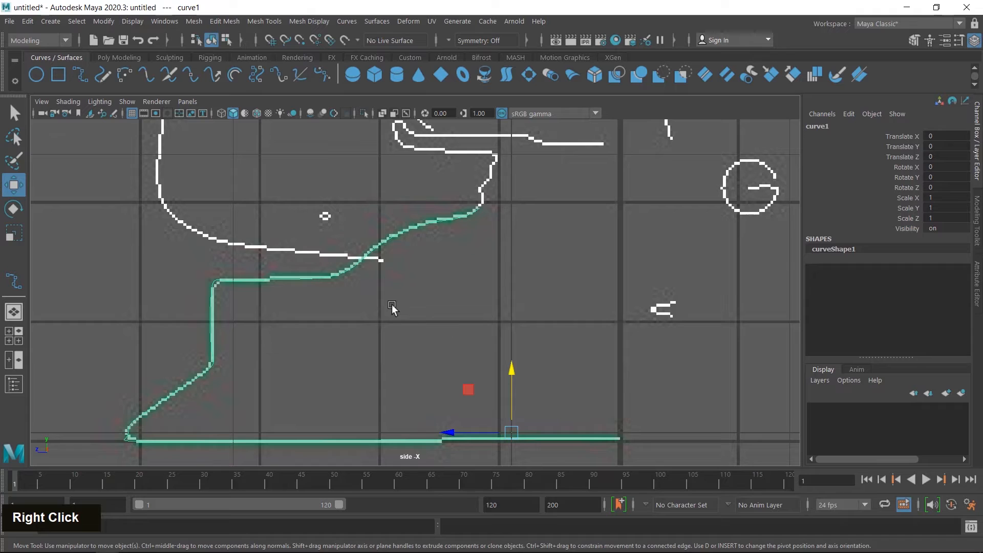
- Switch to component selection and adjust the base curve's CVs along the sloping S-shaped section to follow the reference outline
{"action": "left_click", "coordinate": [226, 38]}
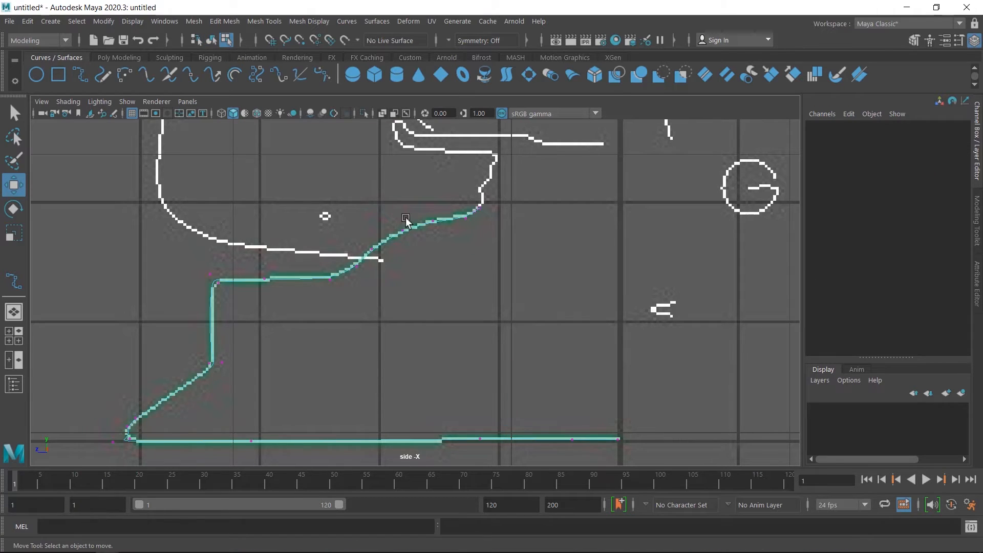
{"action": "left_click_drag", "start_coordinate": [404, 206], "coordinate": [450, 242]}
{"action": "middle_click_drag", "start_coordinate": [494, 229], "coordinate": [531, 276], "text": "alt"}
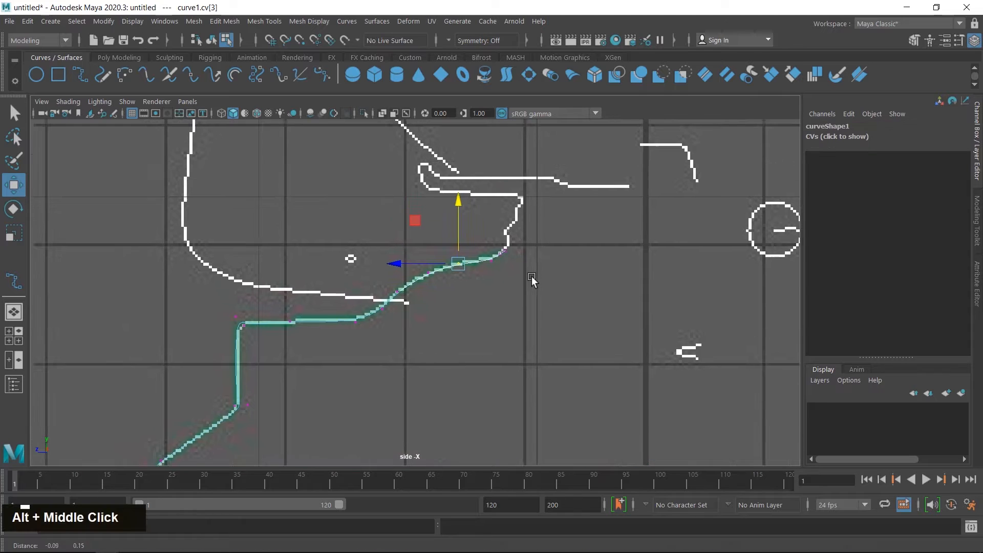
{"action": "scroll", "coordinate": [532, 276], "scroll_direction": "up", "scroll_amount": 5}
{"action": "middle_click_drag", "start_coordinate": [603, 269], "coordinate": [545, 268], "text": "alt"}
{"action": "left_click_drag", "start_coordinate": [517, 220], "coordinate": [540, 284]}
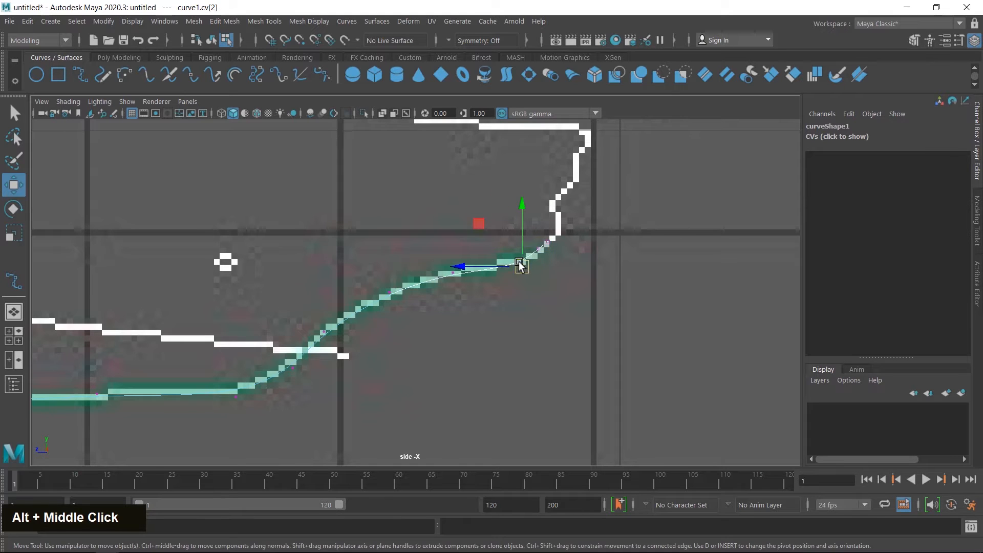
{"action": "left_click", "coordinate": [390, 262]}
{"action": "left_click_drag", "start_coordinate": [375, 273], "coordinate": [410, 314]}
{"action": "middle_click_drag", "start_coordinate": [336, 377], "coordinate": [487, 277], "text": "alt"}
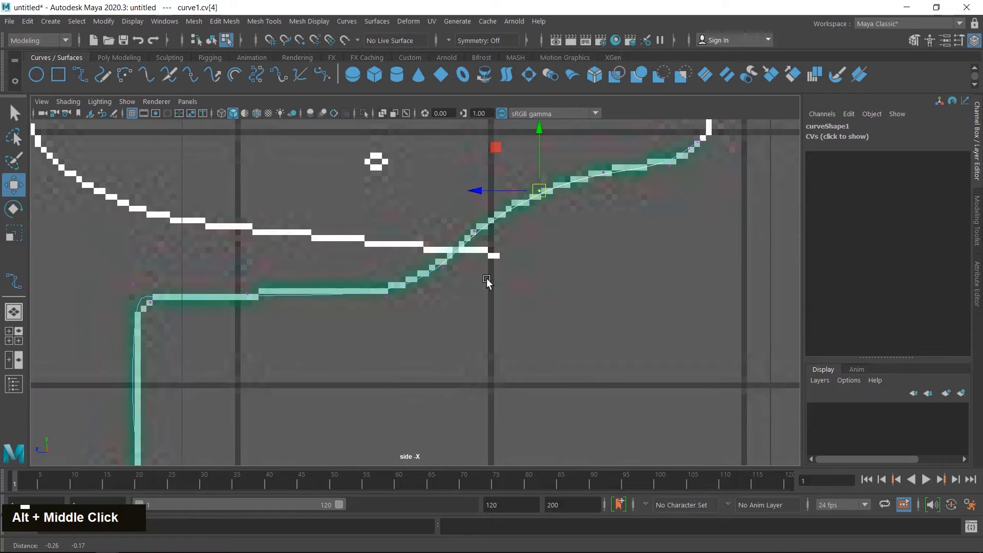
{"action": "left_click", "coordinate": [443, 251]}
{"action": "left_click_drag", "start_coordinate": [425, 252], "coordinate": [440, 266]}
{"action": "middle_click_drag", "start_coordinate": [309, 336], "coordinate": [487, 271], "text": "alt"}
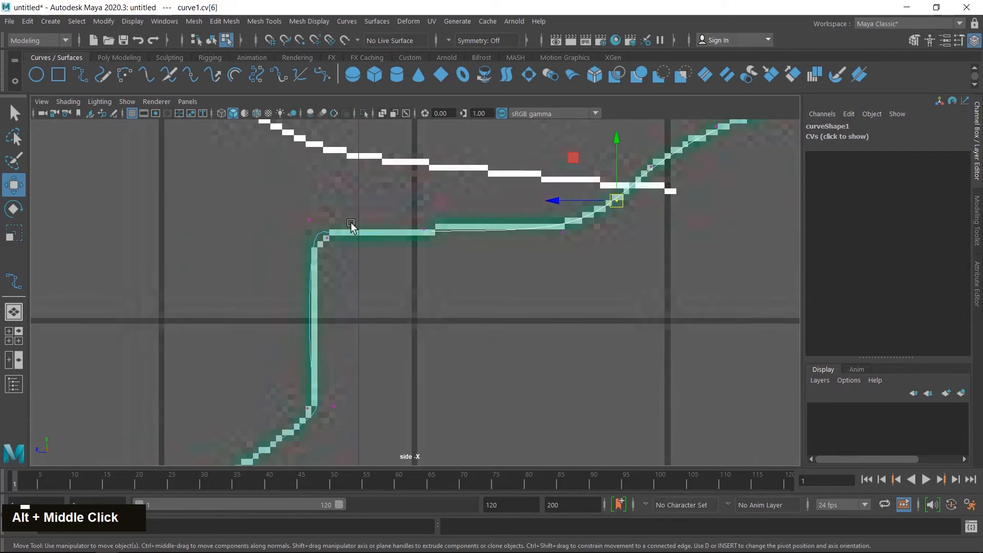
- Adjust the base curve's CVs at the ledge's outer corner and at the foot of the vertical side to fit the outline
{"action": "scroll", "coordinate": [290, 209], "scroll_direction": "up", "scroll_amount": 6}
{"action": "middle_click_drag", "start_coordinate": [302, 220], "coordinate": [356, 274], "text": "alt"}
{"action": "left_click_drag", "start_coordinate": [280, 211], "coordinate": [303, 232]}
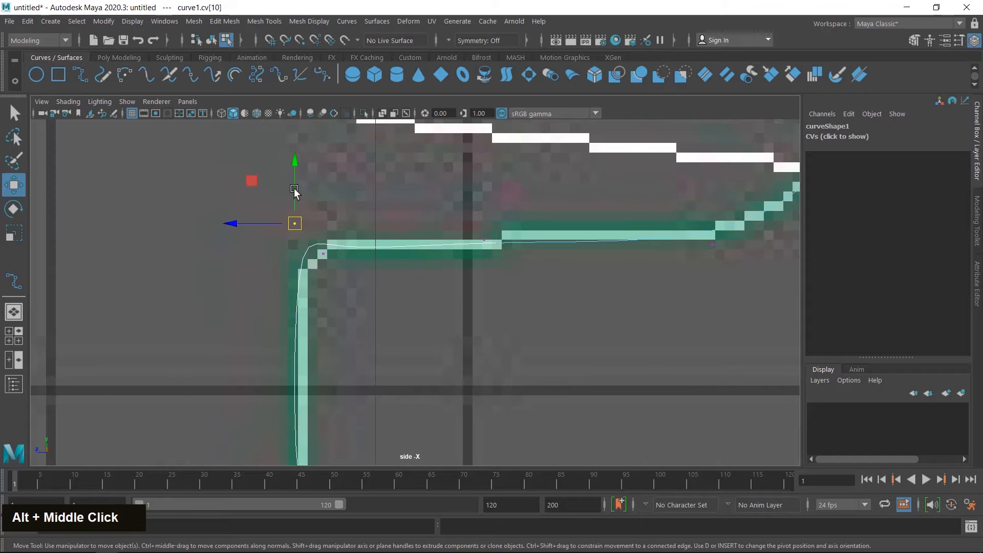
{"action": "left_click_drag", "start_coordinate": [295, 178], "coordinate": [298, 205]}
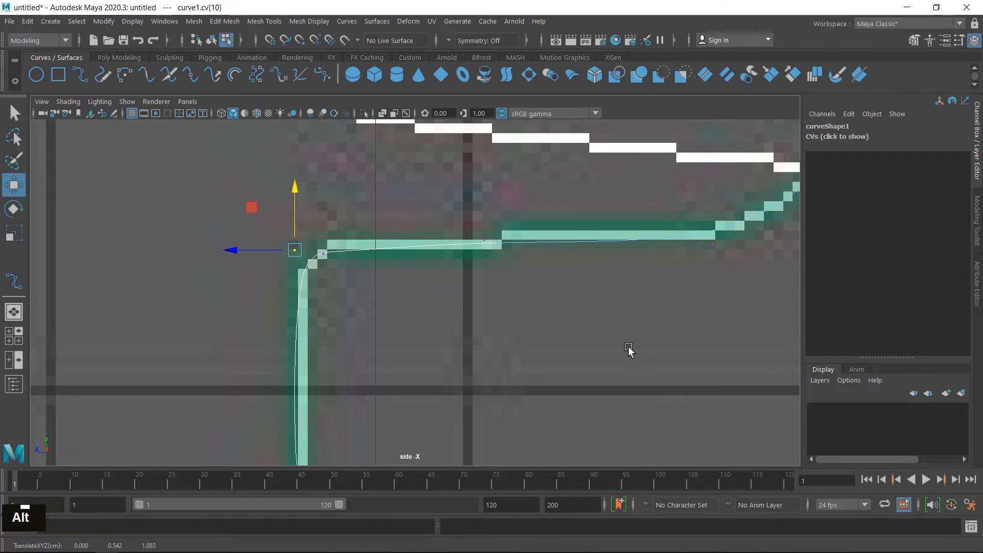
{"action": "middle_click_drag", "start_coordinate": [630, 352], "coordinate": [416, 220], "text": "alt"}
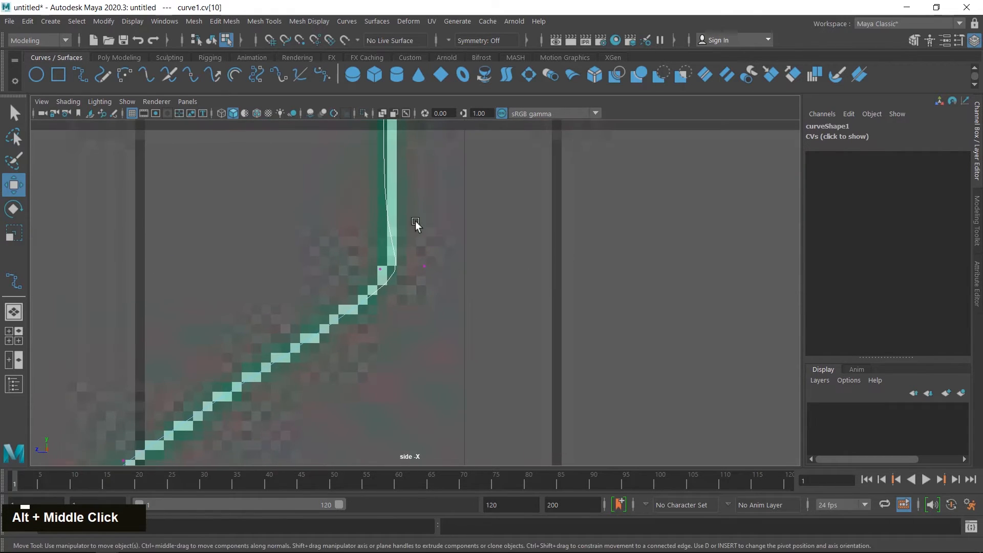
{"action": "left_click_drag", "start_coordinate": [452, 297], "coordinate": [451, 296]}
{"action": "left_click_drag", "start_coordinate": [424, 231], "coordinate": [361, 281]}
- Reposition the CVs around the base curve's lower outer tip so that it rounds the reference outline's corner
{"action": "middle_click_drag", "start_coordinate": [420, 288], "coordinate": [438, 284], "text": "alt"}
{"action": "middle_click_drag", "start_coordinate": [330, 402], "coordinate": [471, 198], "text": "alt"}
{"action": "middle_click_drag", "start_coordinate": [425, 294], "coordinate": [510, 290], "text": "alt"}
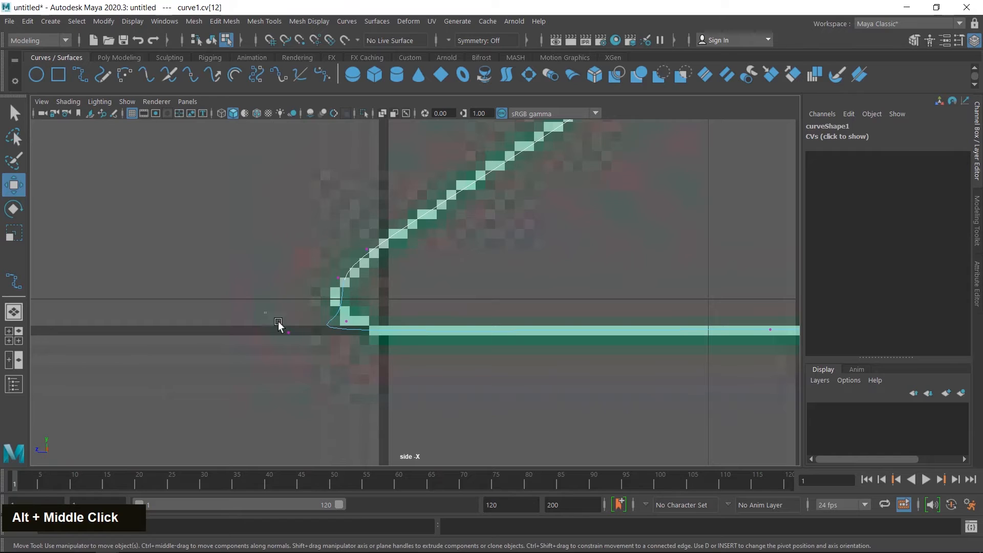
{"action": "left_click_drag", "start_coordinate": [278, 321], "coordinate": [313, 348]}
{"action": "left_click_drag", "start_coordinate": [246, 335], "coordinate": [303, 337]}
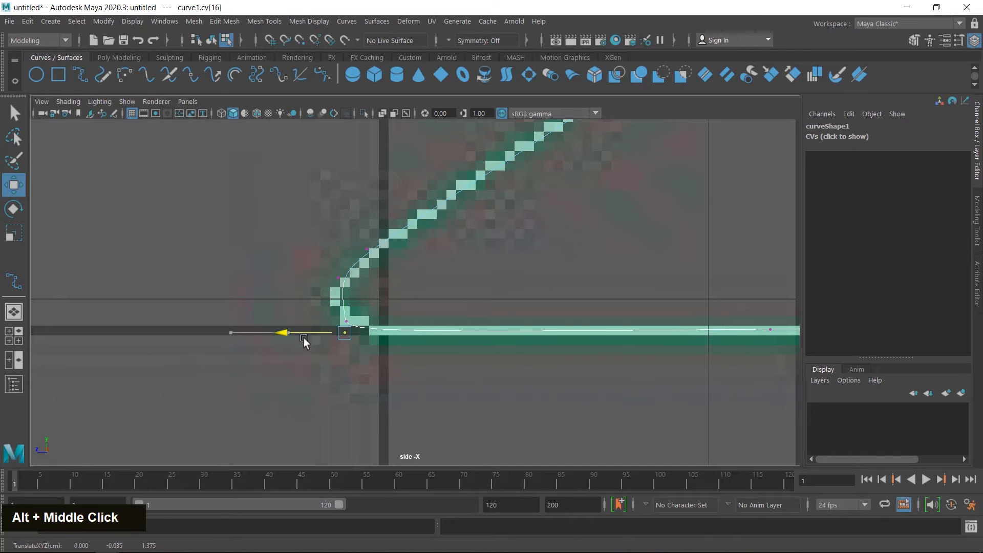
{"action": "left_click", "coordinate": [336, 282]}
{"action": "left_click_drag", "start_coordinate": [298, 277], "coordinate": [291, 277]}
{"action": "left_click_drag", "start_coordinate": [352, 218], "coordinate": [388, 276]}
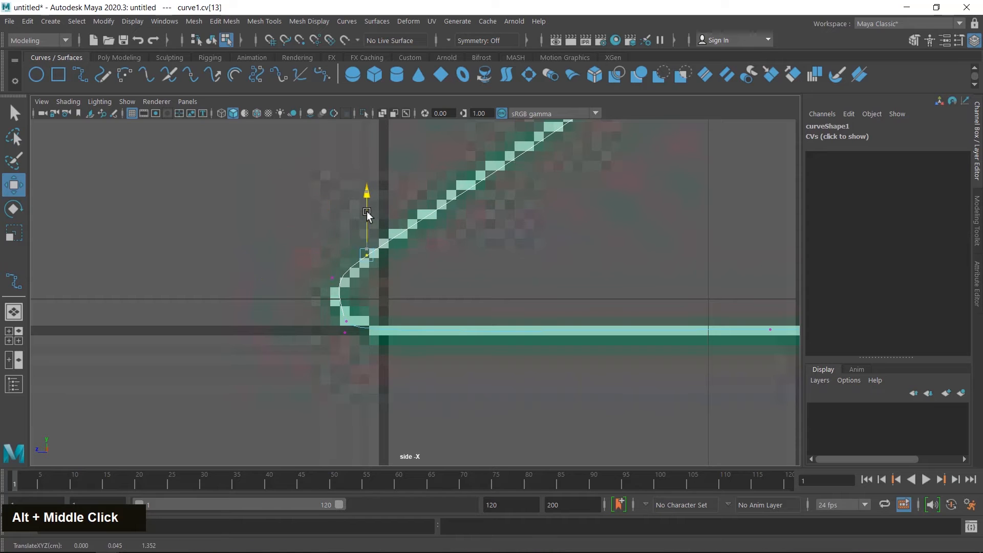
- Return to object selection and delete the reference image plane
{"action": "middle_click_drag", "start_coordinate": [556, 301], "coordinate": [247, 315], "text": "alt"}
{"action": "middle_click_drag", "start_coordinate": [580, 320], "coordinate": [275, 302], "text": "alt"}
{"action": "scroll", "coordinate": [436, 337], "scroll_direction": "down", "scroll_amount": 10}
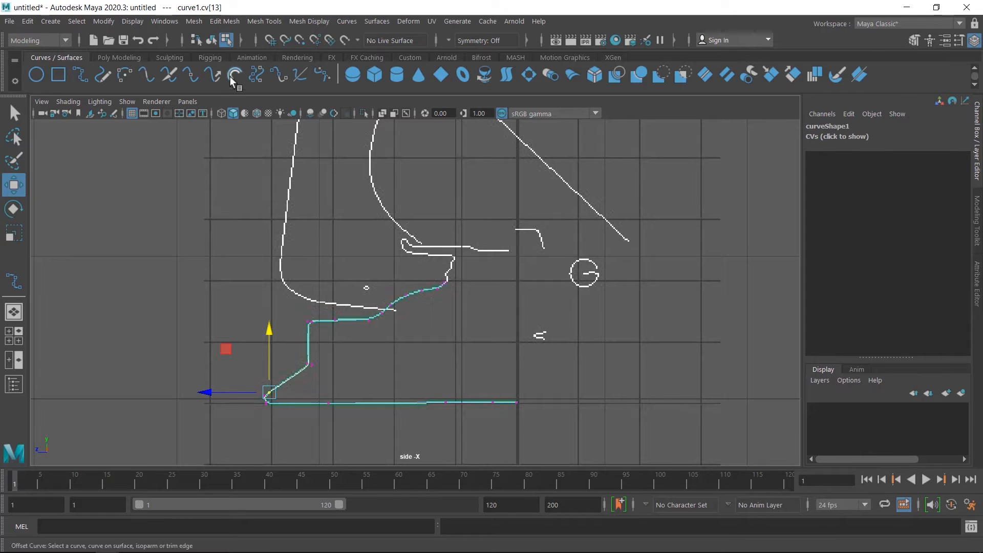
{"action": "left_click", "coordinate": [211, 40]}
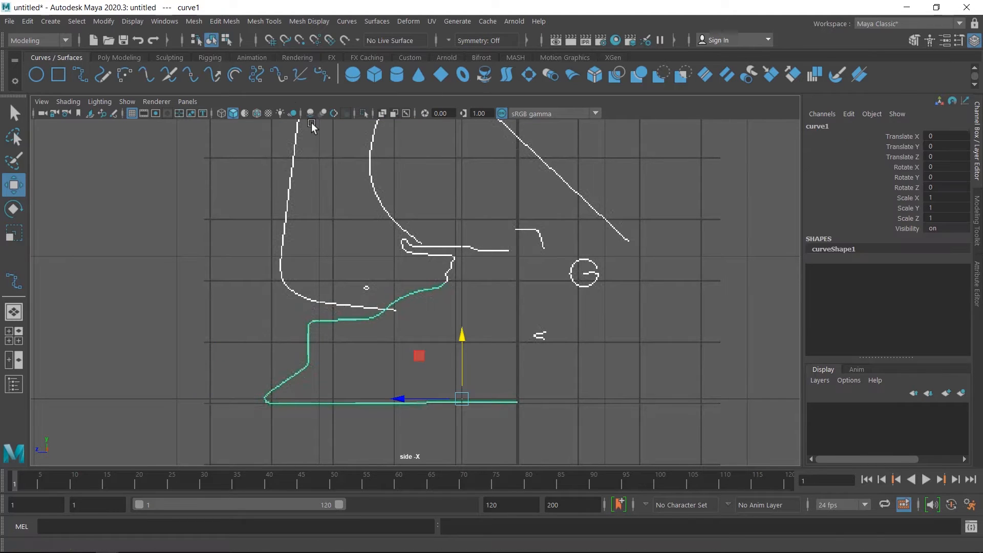
{"action": "left_click_drag", "start_coordinate": [240, 202], "coordinate": [324, 226]}
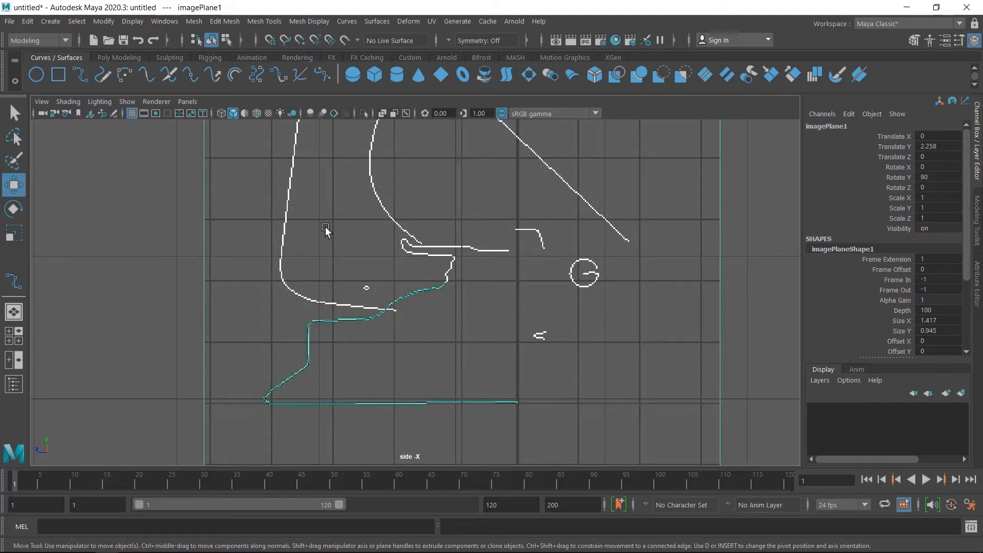
{"action": "key", "text": "Delete"}
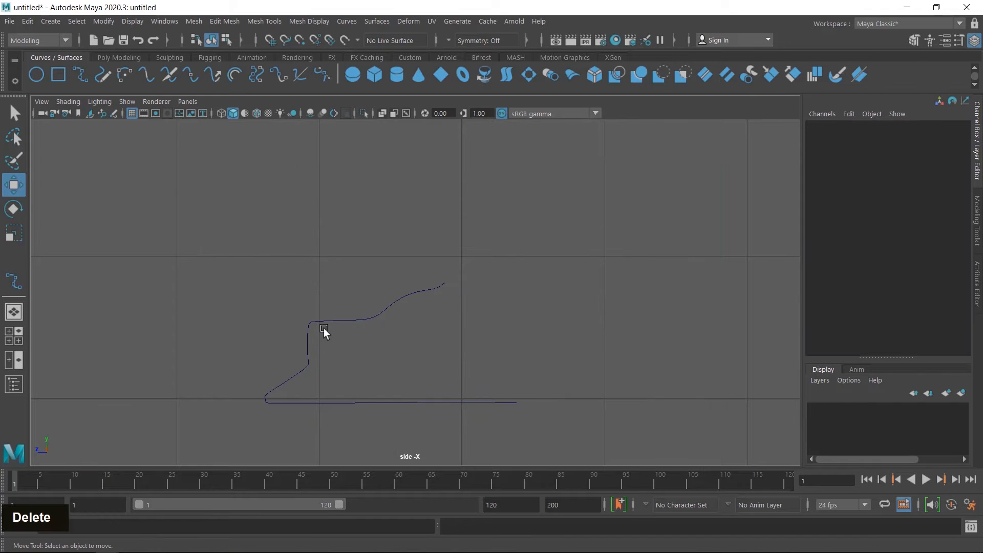
- Select the base profile curve and snap its pivot onto the inner end of its bottom line
{"action": "left_click_drag", "start_coordinate": [355, 354], "coordinate": [358, 354]}
{"action": "scroll", "coordinate": [364, 381], "scroll_direction": "up", "scroll_amount": 2}
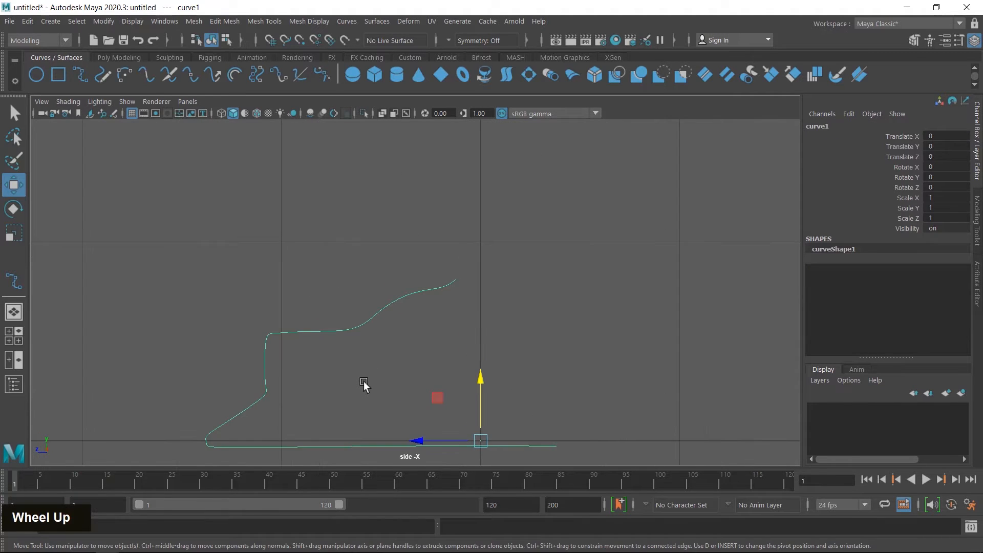
{"action": "middle_click_drag", "start_coordinate": [363, 381], "coordinate": [496, 216], "text": "alt"}
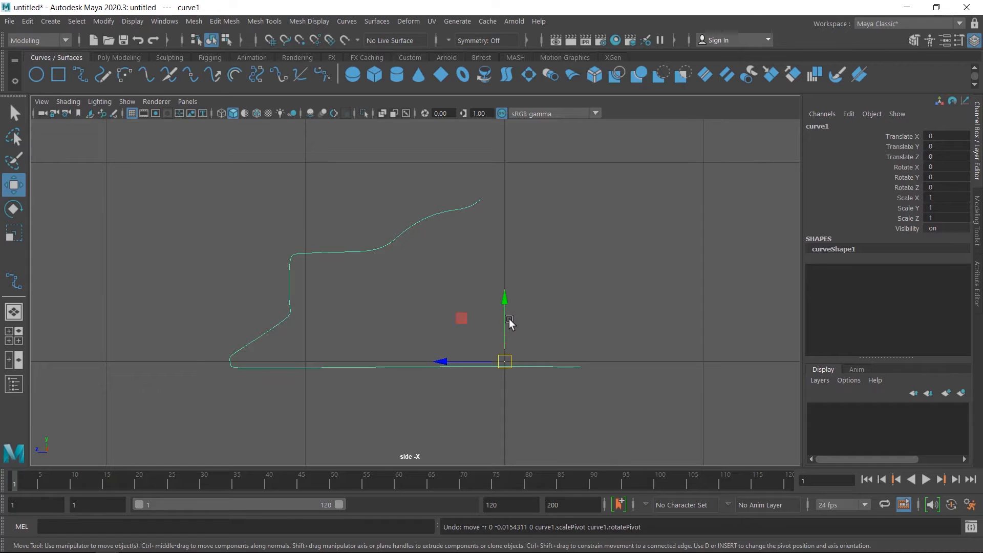
{"action": "key", "text": "d"}
{"action": "mouse_move", "coordinate": [507, 306]}
{"action": "left_mouse_down"}
{"action": "mouse_move", "coordinate": [507, 327]}
{"action": "mouse_move", "coordinate": [514, 309]}
{"action": "left_mouse_up"}
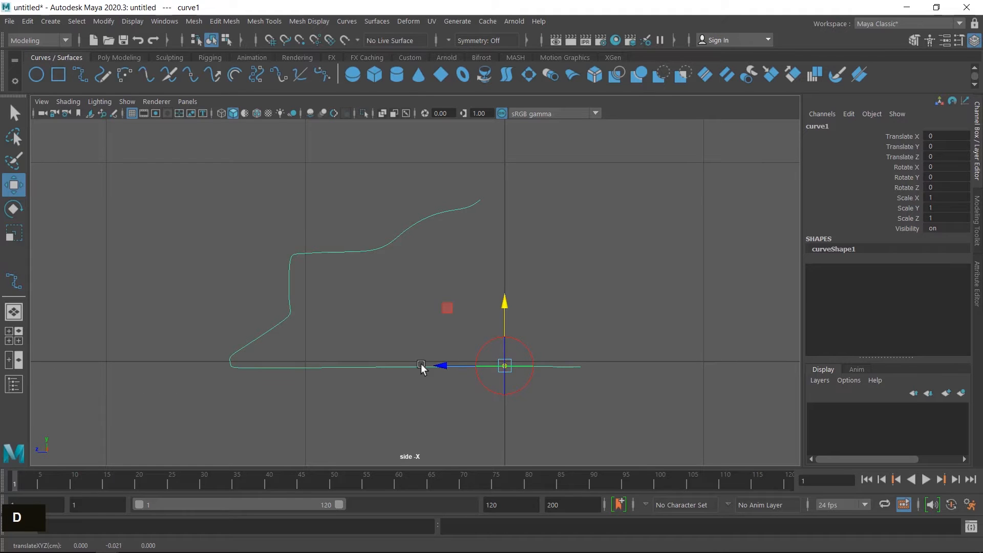
{"action": "left_click_drag", "start_coordinate": [451, 369], "coordinate": [481, 372]}
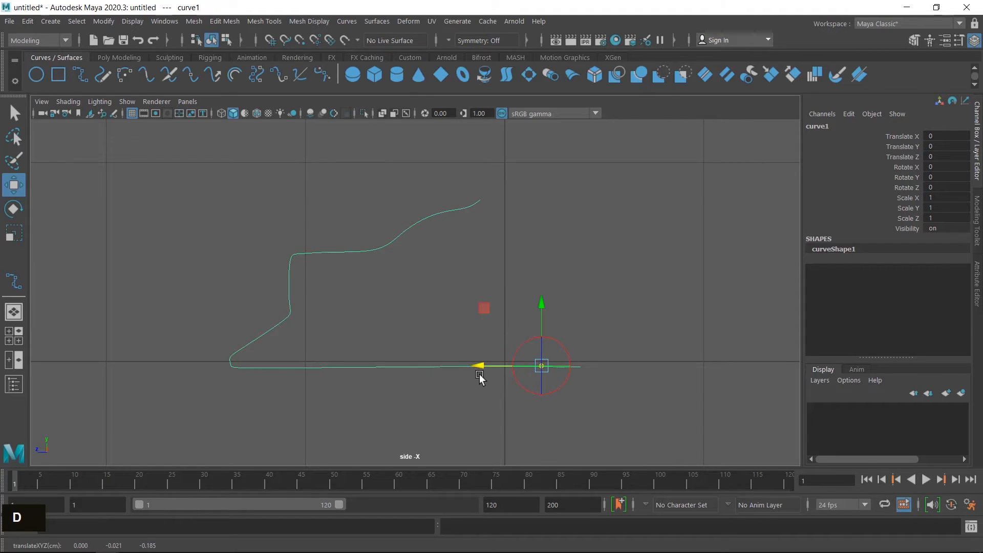
{"action": "key", "text": "c"}
{"action": "left_click_drag", "start_coordinate": [545, 366], "coordinate": [661, 435]}
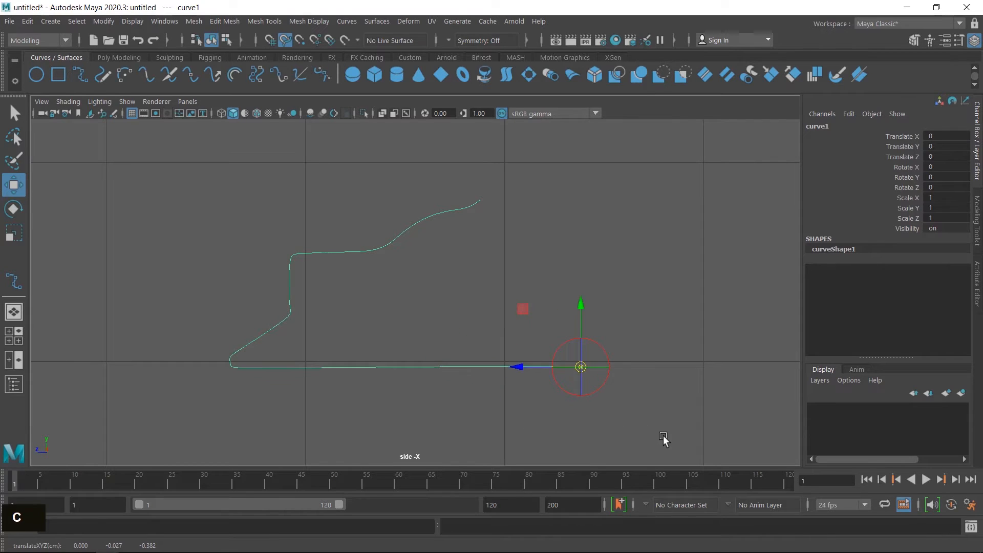
{"action": "key", "text": "d"}
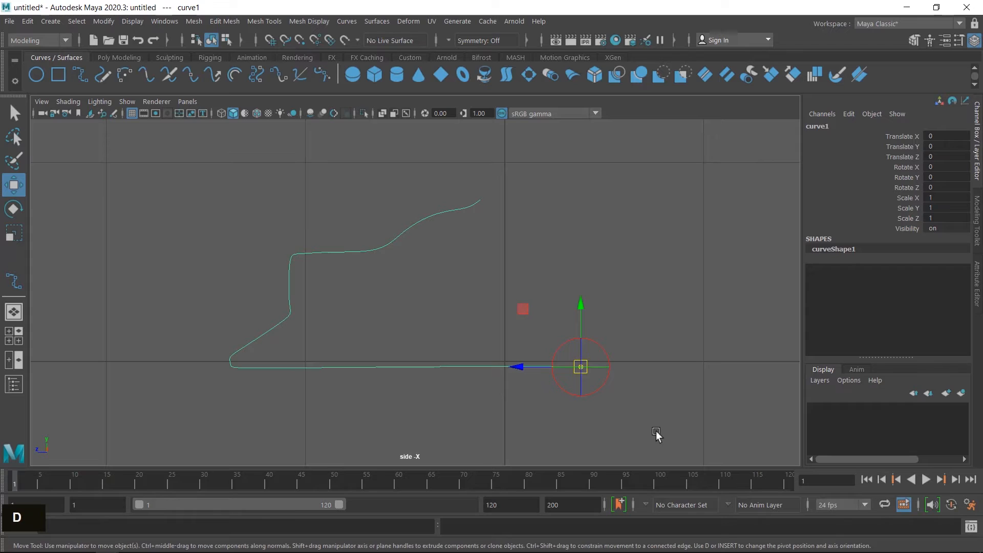
- Move the base curve about 0.378 cm in Z and 0.046 cm in Y, placing its pivot end on the vertical centre axis
{"action": "middle_click_drag", "start_coordinate": [527, 375], "coordinate": [521, 366]}
{"action": "left_click_drag", "start_coordinate": [521, 367], "coordinate": [445, 373]}
{"action": "left_click_drag", "start_coordinate": [506, 336], "coordinate": [505, 310]}
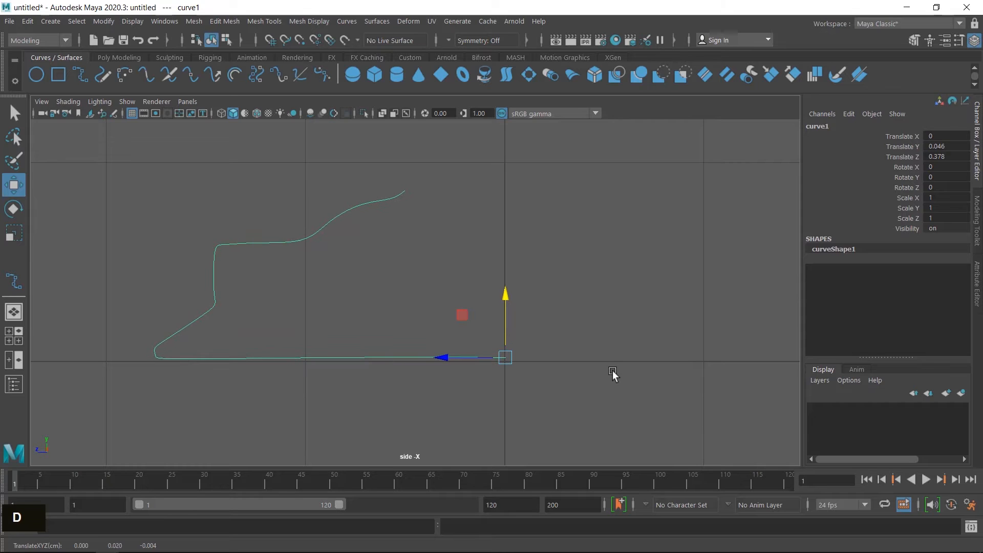
- Frame the base curve in the perspective view, open the Revolve options and reset them to their defaults
{"action": "key", "text": "space"}
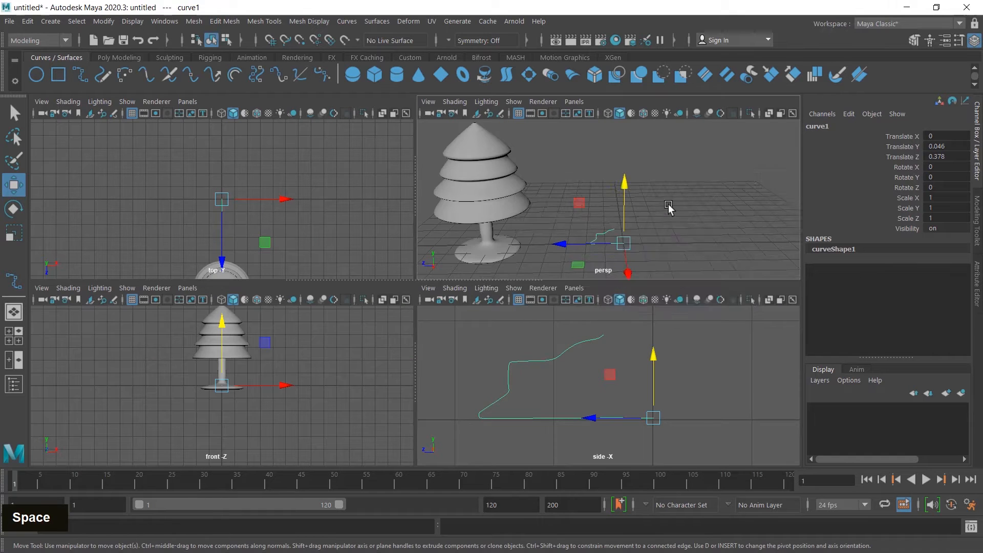
{"action": "key", "text": "space"}
{"action": "middle_click_drag", "start_coordinate": [558, 305], "coordinate": [507, 336], "text": "alt"}
{"action": "scroll", "coordinate": [512, 341], "scroll_direction": "up", "scroll_amount": 6}
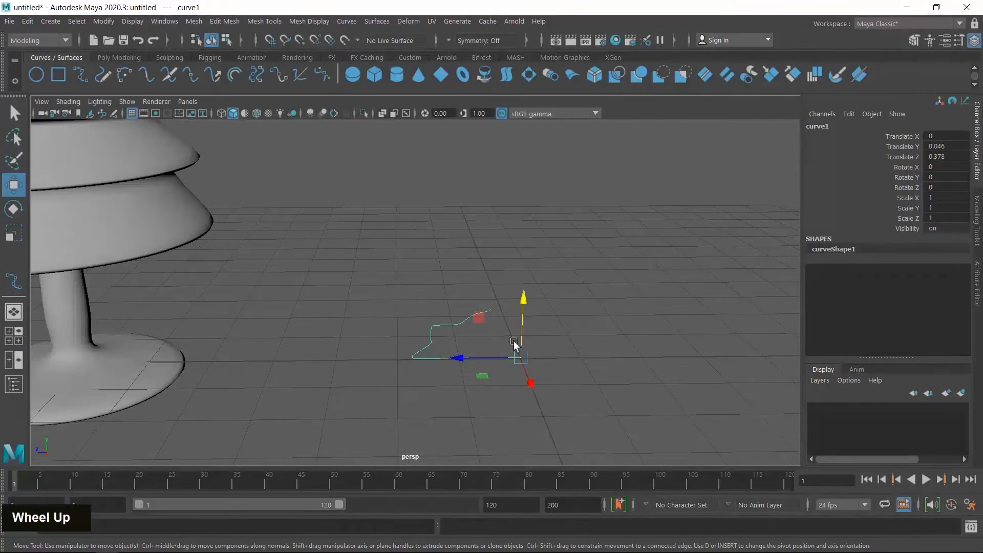
{"action": "middle_click_drag", "start_coordinate": [604, 358], "coordinate": [608, 338], "text": "alt"}
{"action": "left_click_drag", "start_coordinate": [608, 338], "coordinate": [588, 355], "text": "alt"}
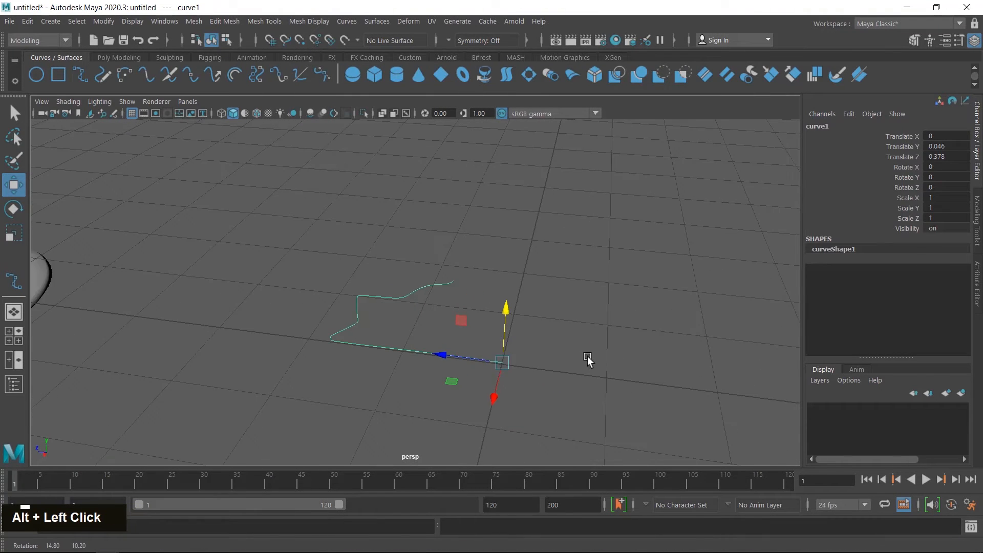
{"action": "left_click", "coordinate": [376, 20]}
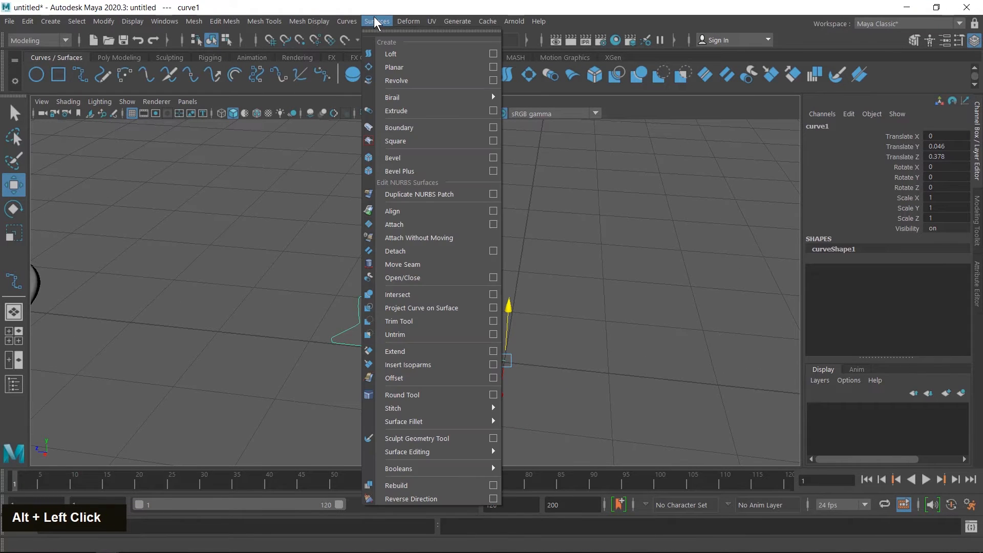
{"action": "left_click", "coordinate": [493, 80]}
{"action": "left_click", "coordinate": [441, 149]}
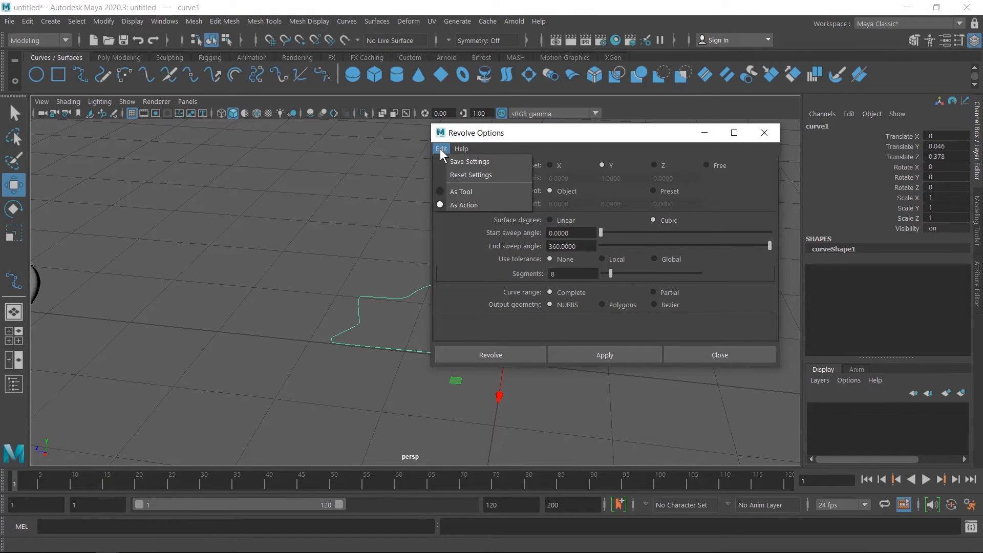
{"action": "left_click", "coordinate": [451, 178]}
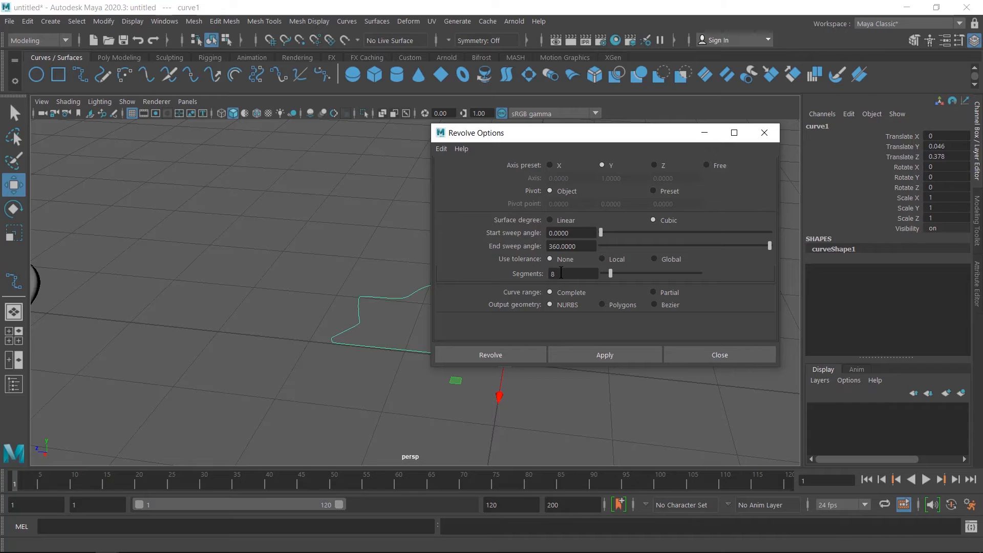
- Set the revolve segments to 22 and revolve the base curve around the Y axis
{"action": "left_click_drag", "start_coordinate": [561, 273], "coordinate": [537, 277]}
{"action": "type", "text": "22"}
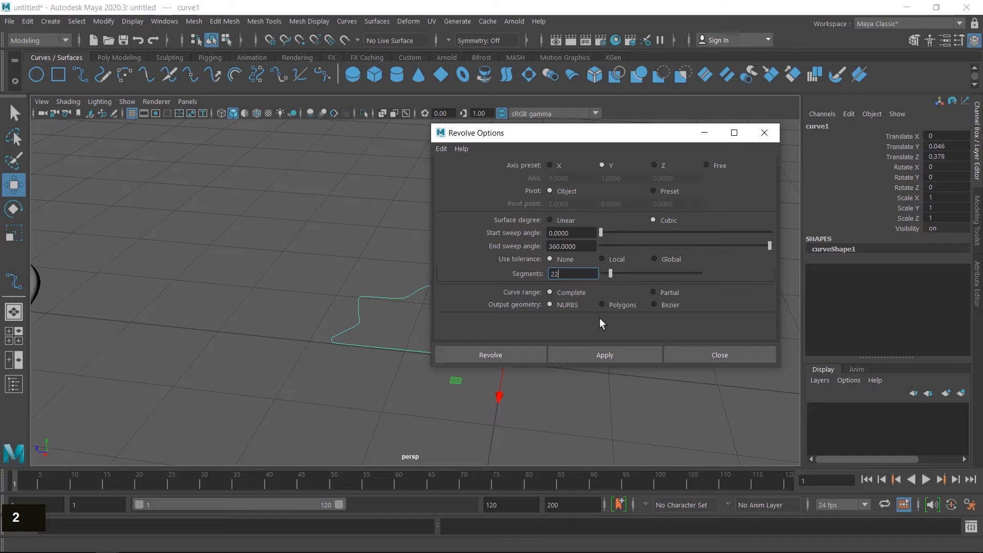
{"action": "left_click", "coordinate": [615, 356]}
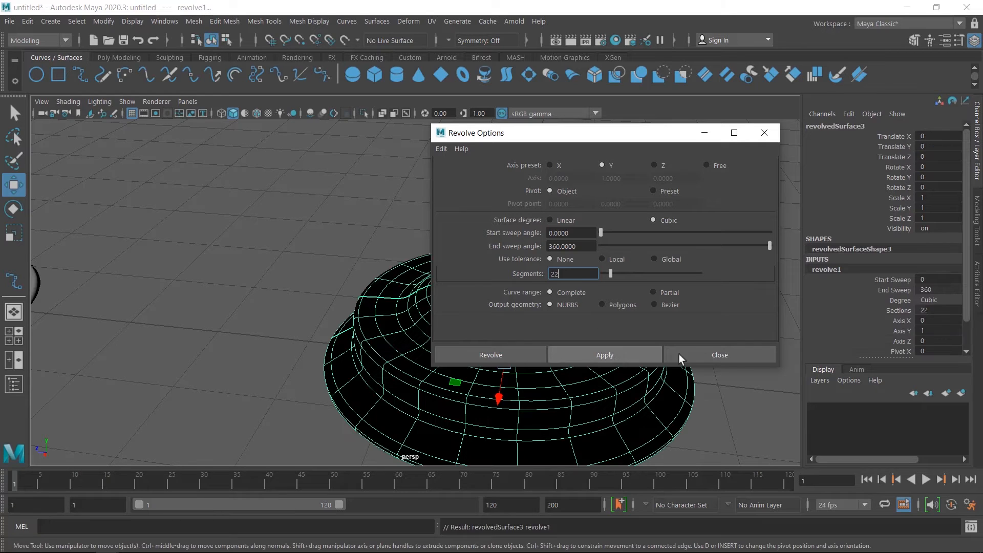
- Close the Revolve options and reverse the surface direction of the revolved base so its outside shades correctly
{"action": "left_click", "coordinate": [727, 355]}
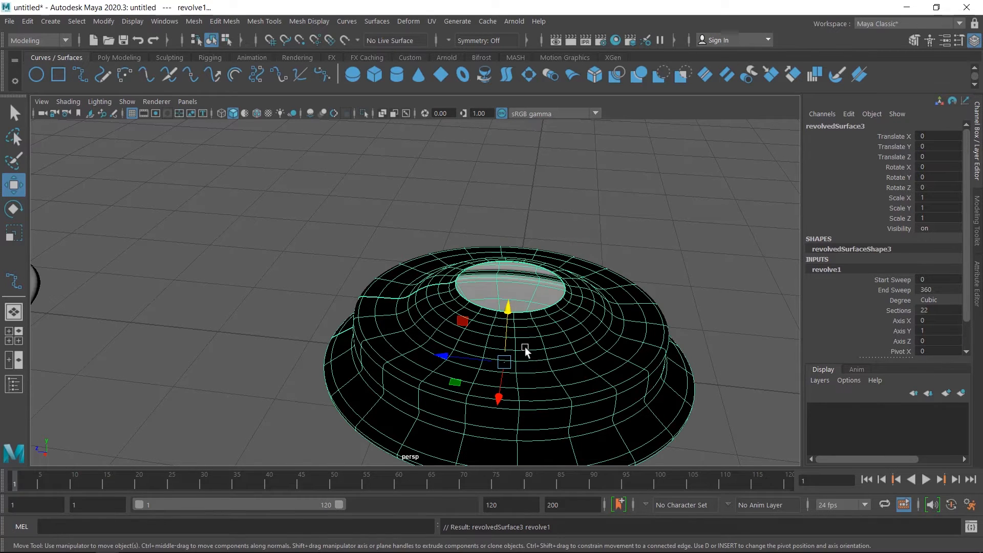
{"action": "left_click", "coordinate": [377, 21]}
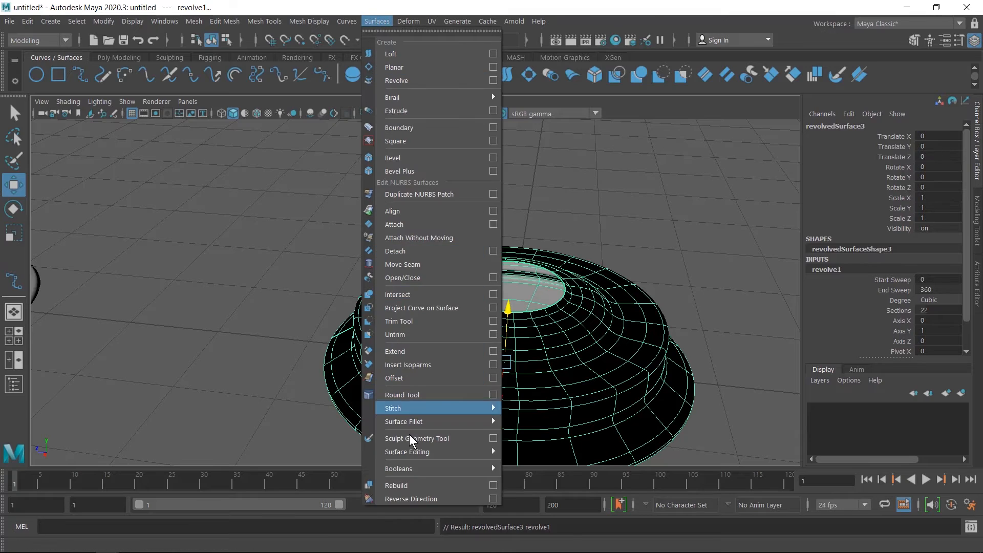
{"action": "left_click", "coordinate": [415, 498]}
{"action": "scroll", "coordinate": [508, 323], "scroll_direction": "down", "scroll_amount": 3}
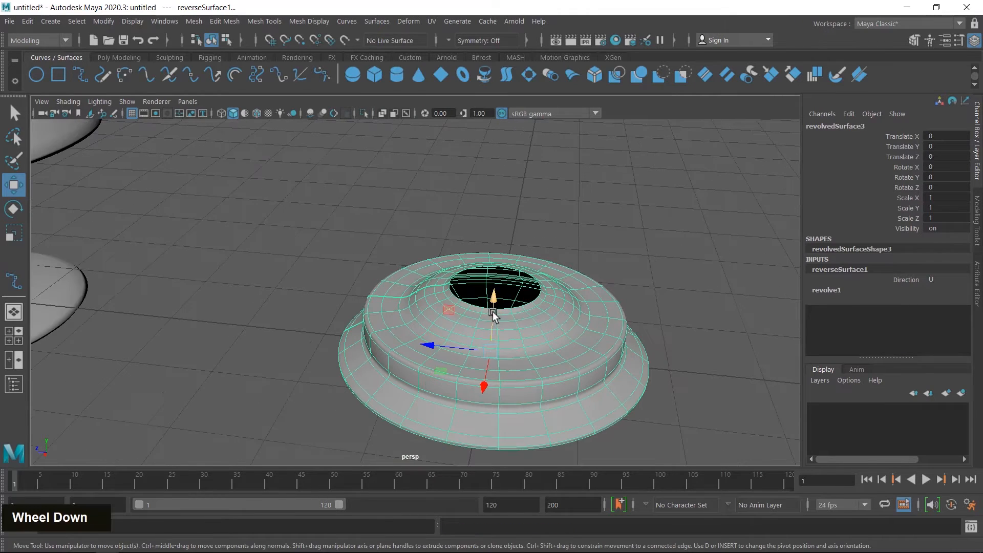
{"action": "left_click_drag", "start_coordinate": [643, 339], "coordinate": [508, 350], "text": "alt"}
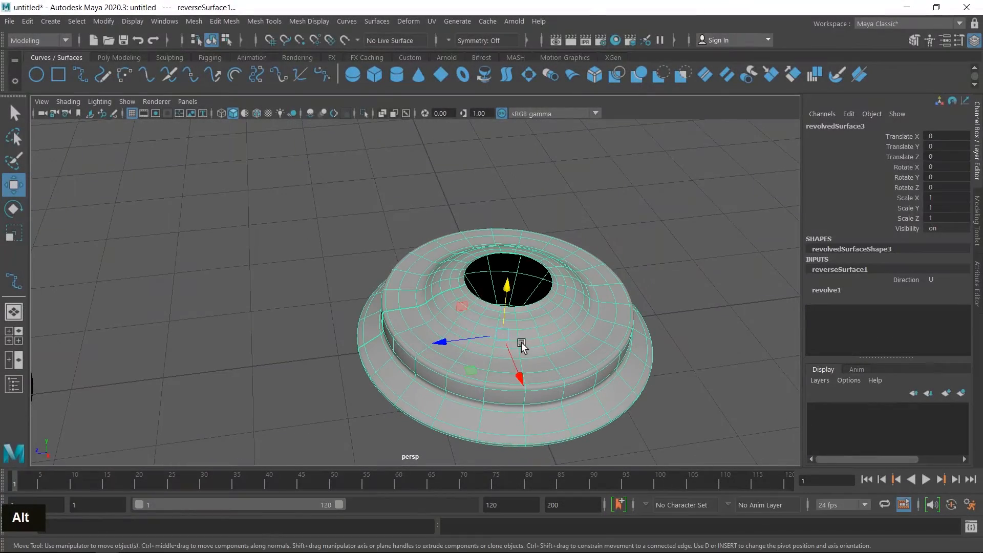
{"action": "middle_click_drag", "start_coordinate": [612, 367], "coordinate": [564, 336], "text": "alt"}
{"action": "scroll", "coordinate": [479, 318], "scroll_direction": "up", "scroll_amount": 2, "text": "alt"}
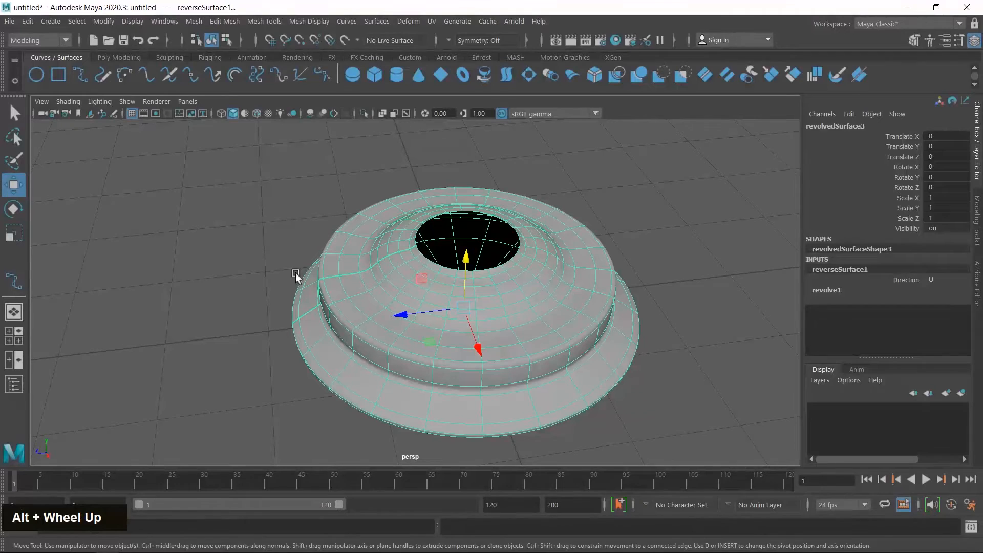
- Show the Outliner, select curve1 and switch to component mode to display its control vertices
{"action": "left_click", "coordinate": [14, 384]}
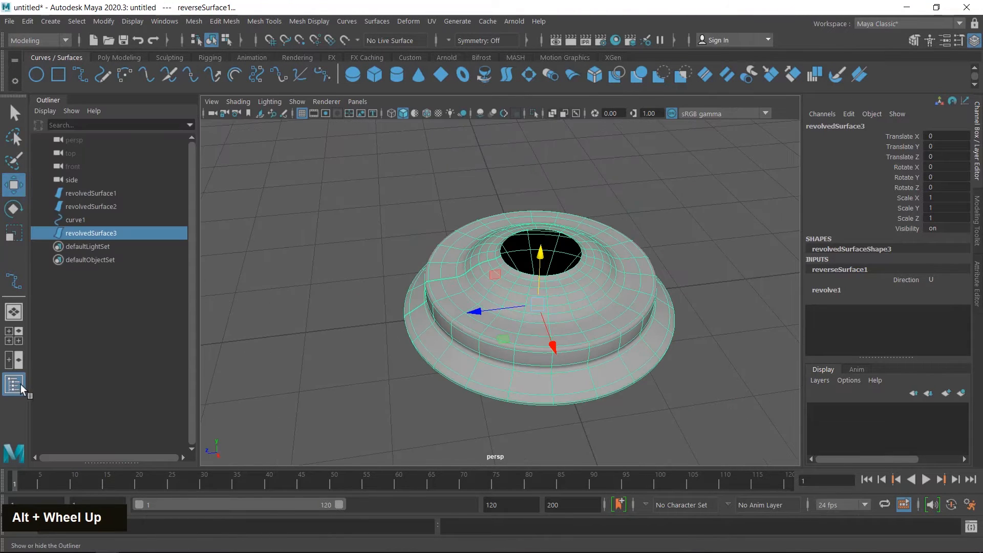
{"action": "left_click", "coordinate": [71, 220]}
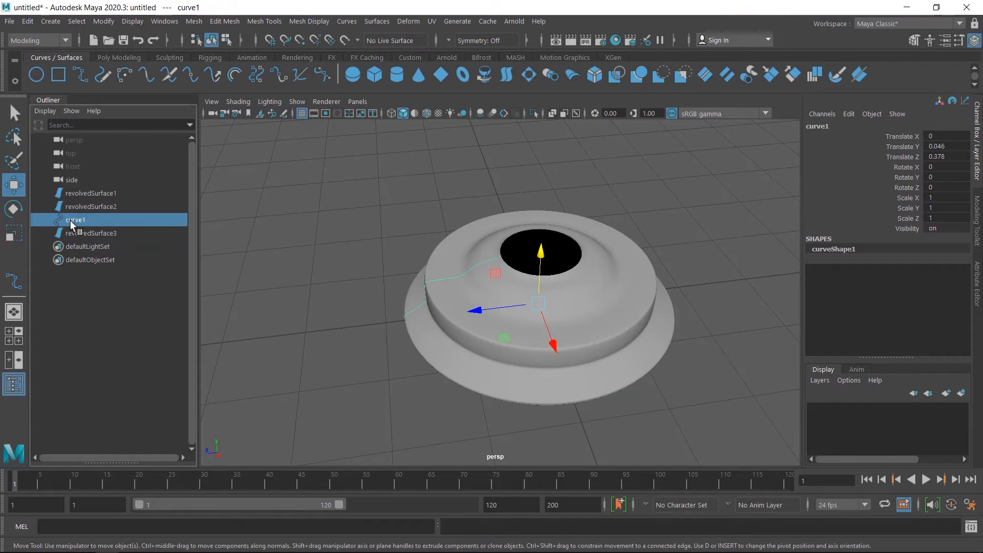
{"action": "left_click", "coordinate": [226, 40]}
{"action": "left_click_drag", "start_coordinate": [382, 292], "coordinate": [573, 312], "text": "alt"}
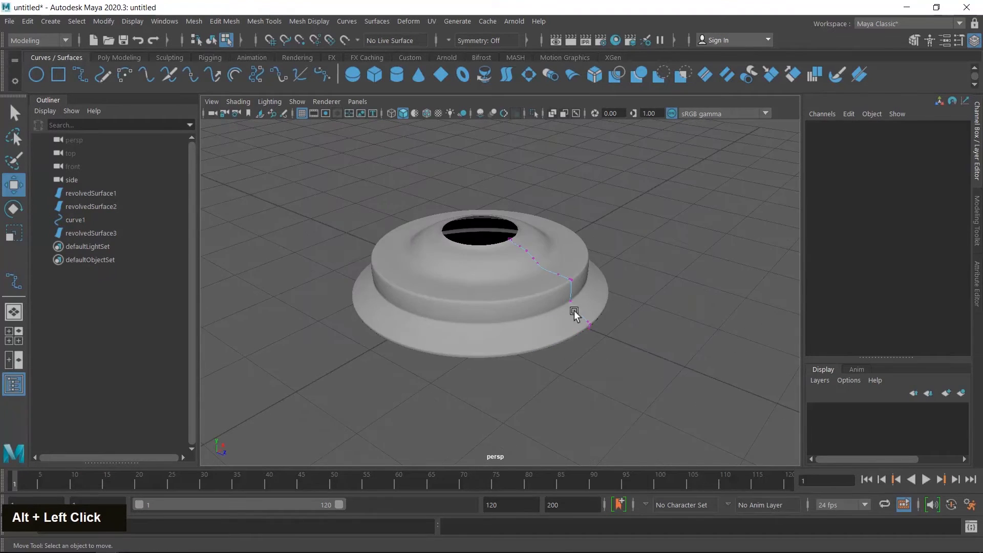
{"action": "scroll", "coordinate": [698, 354], "scroll_direction": "up", "scroll_amount": 3}
{"action": "middle_click_drag", "start_coordinate": [698, 354], "coordinate": [589, 334], "text": "alt"}
{"action": "scroll", "coordinate": [593, 322], "scroll_direction": "up", "scroll_amount": 2, "text": "alt"}
- In the side view, raise the control vertex on the profile's lower flare to about Y 0.182, Z 1.730 cm
{"action": "key", "text": "space"}
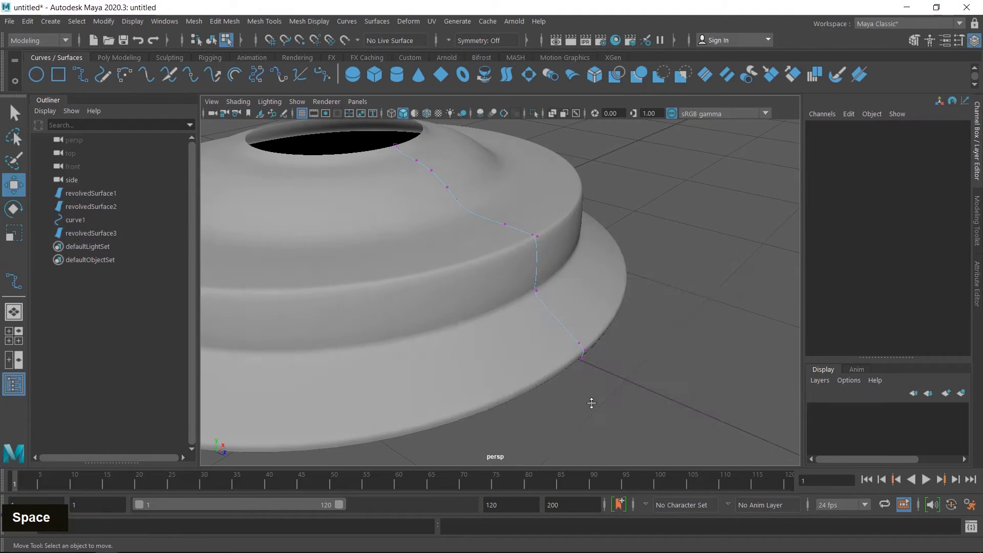
{"action": "key", "text": "space"}
{"action": "middle_click_drag", "start_coordinate": [387, 318], "coordinate": [455, 362], "text": "alt"}
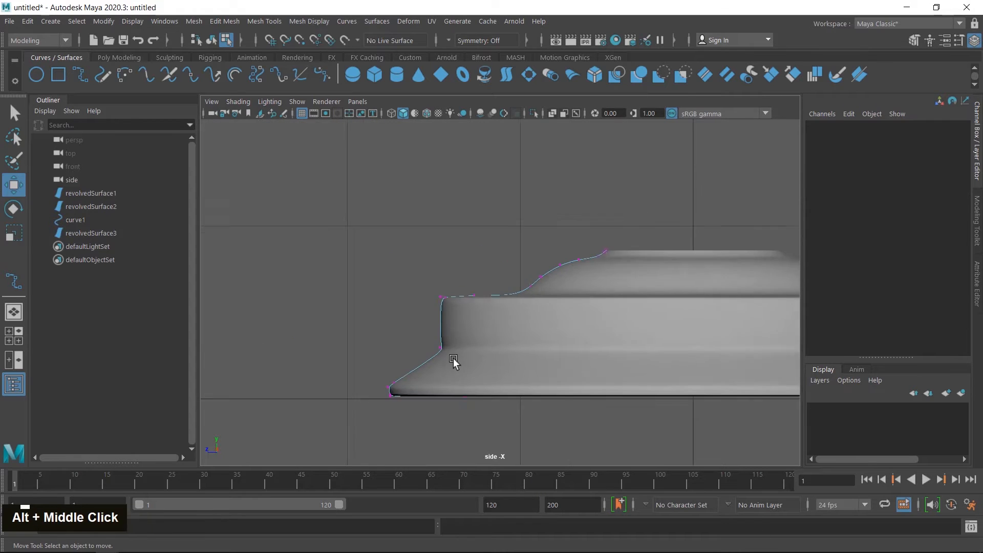
{"action": "scroll", "coordinate": [362, 398], "scroll_direction": "up", "scroll_amount": 2}
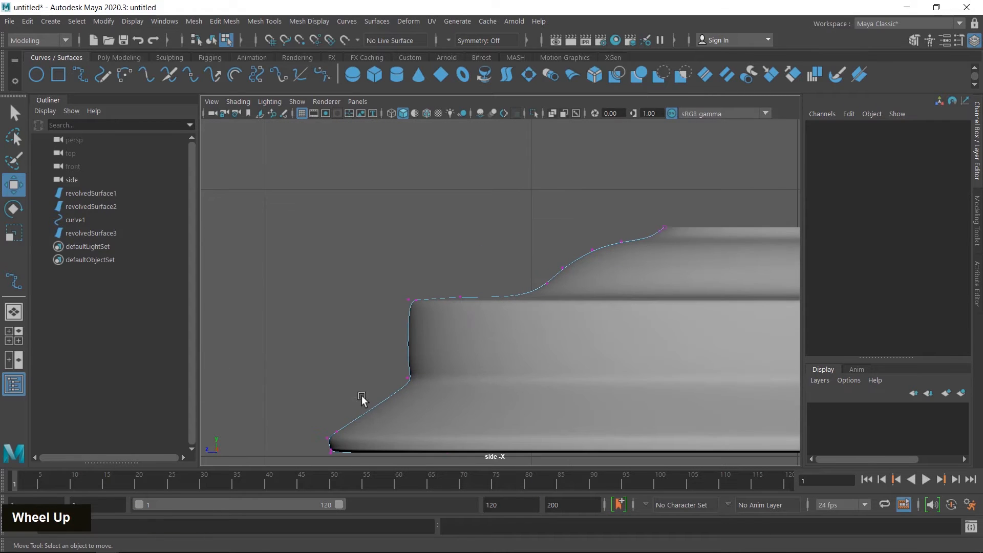
{"action": "left_click", "coordinate": [337, 431]}
{"action": "left_click_drag", "start_coordinate": [336, 406], "coordinate": [335, 387]}
{"action": "left_click_drag", "start_coordinate": [289, 414], "coordinate": [289, 415]}
{"action": "left_click_drag", "start_coordinate": [336, 387], "coordinate": [338, 382]}
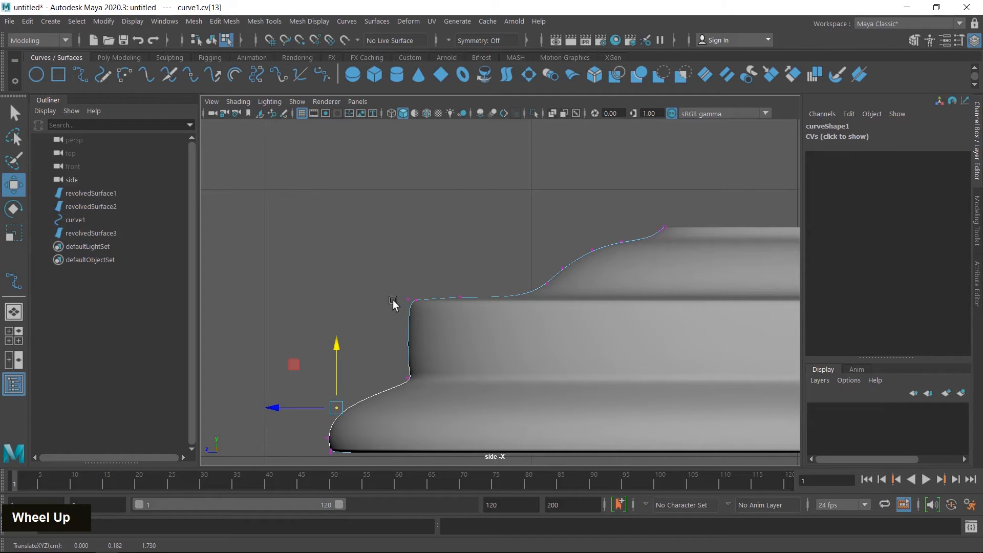
- Raise the middle ledge's control vertex to about Y 0.638, Z 1.266 cm and nudge the one on the upper slope outward
{"action": "left_click", "coordinate": [411, 307]}
{"action": "left_click", "coordinate": [460, 295]}
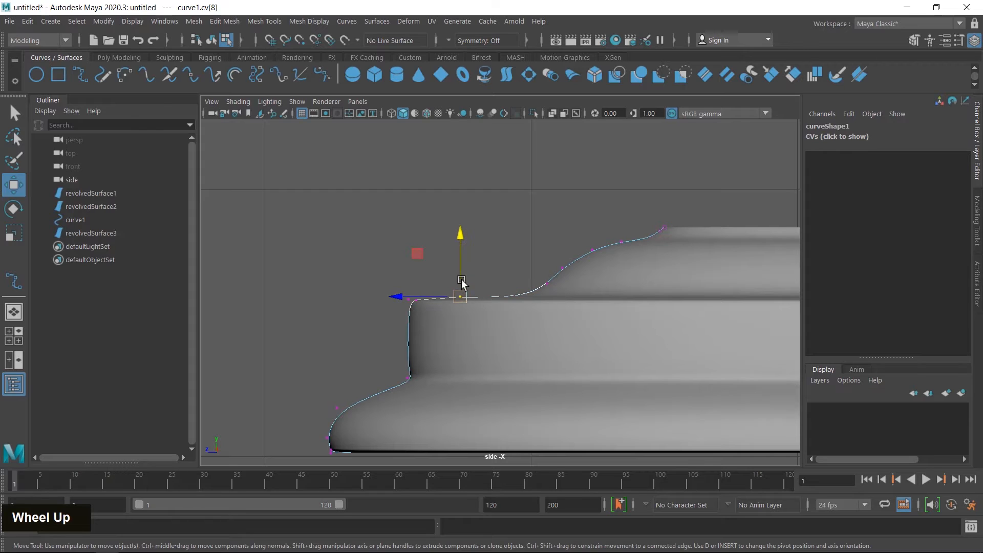
{"action": "left_click_drag", "start_coordinate": [463, 264], "coordinate": [463, 255]}
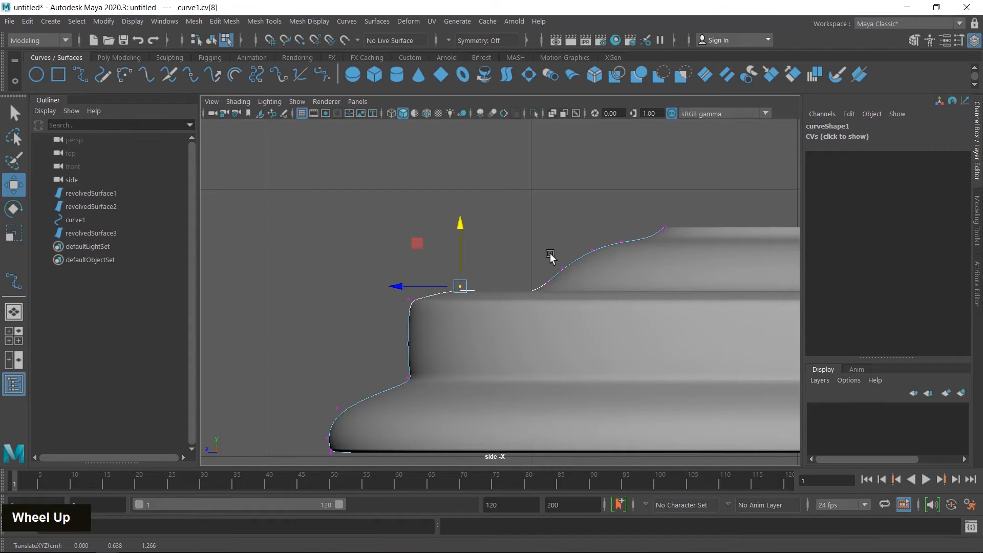
{"action": "mouse_move", "coordinate": [552, 254]}
{"action": "left_mouse_down"}
{"action": "mouse_move", "coordinate": [572, 275]}
{"action": "mouse_move", "coordinate": [551, 259]}
{"action": "left_mouse_up"}
{"action": "key", "text": "space"}
{"action": "key", "text": "space"}
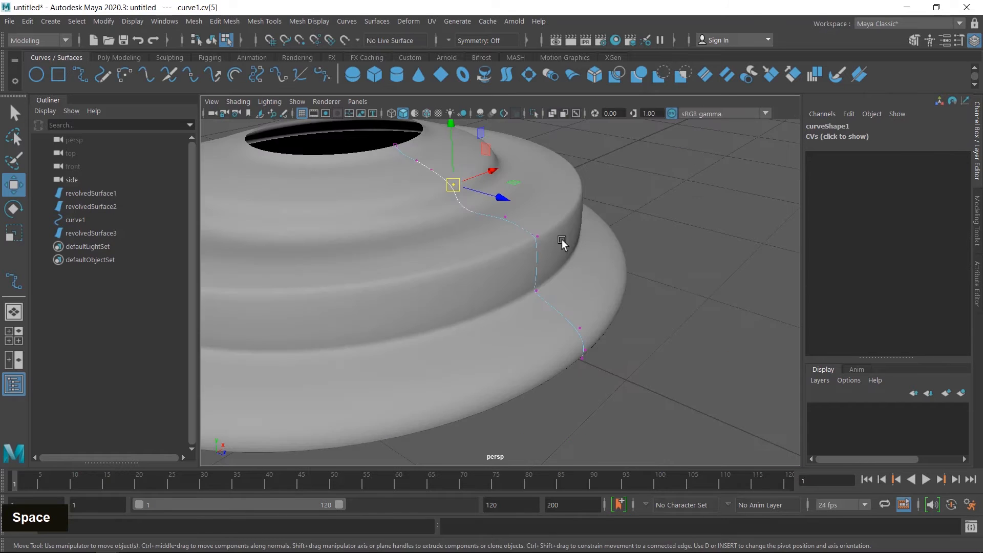
- In the perspective view, raise the upper slope's control vertex further and slightly lower the one on the middle ledge
{"action": "middle_click_drag", "start_coordinate": [567, 283], "coordinate": [631, 359], "text": "alt"}
{"action": "mouse_move", "coordinate": [520, 267]}
{"action": "left_mouse_down"}
{"action": "mouse_move", "coordinate": [531, 262]}
{"action": "mouse_move", "coordinate": [526, 253]}
{"action": "left_mouse_up"}
{"action": "middle_click_drag", "start_coordinate": [617, 343], "coordinate": [633, 332], "text": "alt"}
{"action": "left_click", "coordinate": [597, 296]}
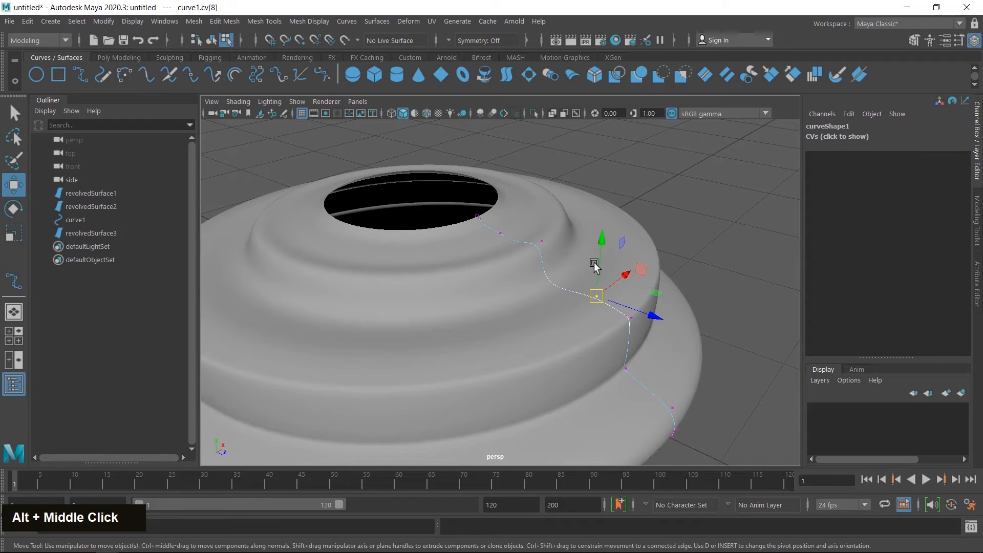
{"action": "left_click_drag", "start_coordinate": [601, 251], "coordinate": [604, 263]}
{"action": "left_click_drag", "start_coordinate": [541, 357], "coordinate": [563, 383], "text": "alt"}
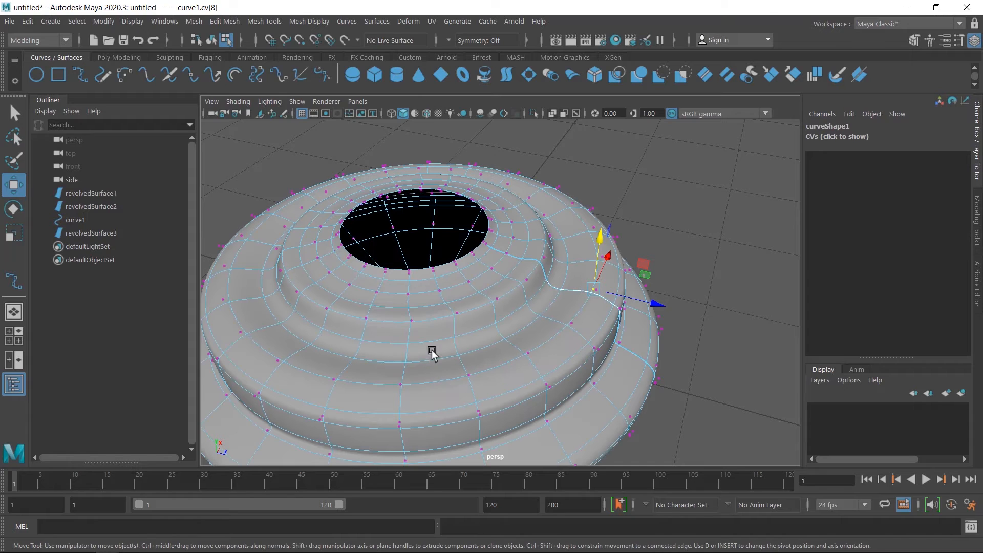
- Turn on Wireframe on Shaded, return to object selection mode and select the revolved base to inspect it
{"action": "left_click", "coordinate": [239, 102]}
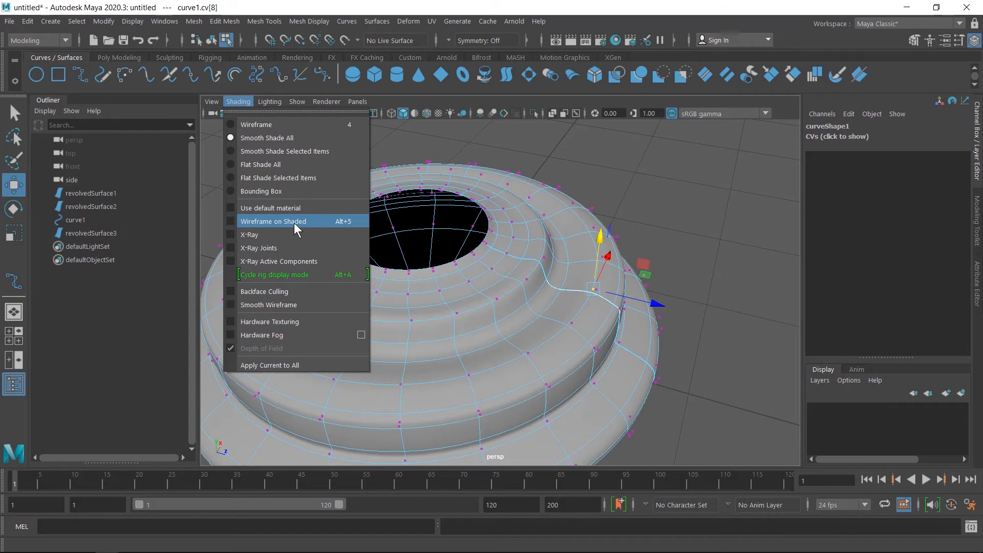
{"action": "left_click", "coordinate": [340, 220]}
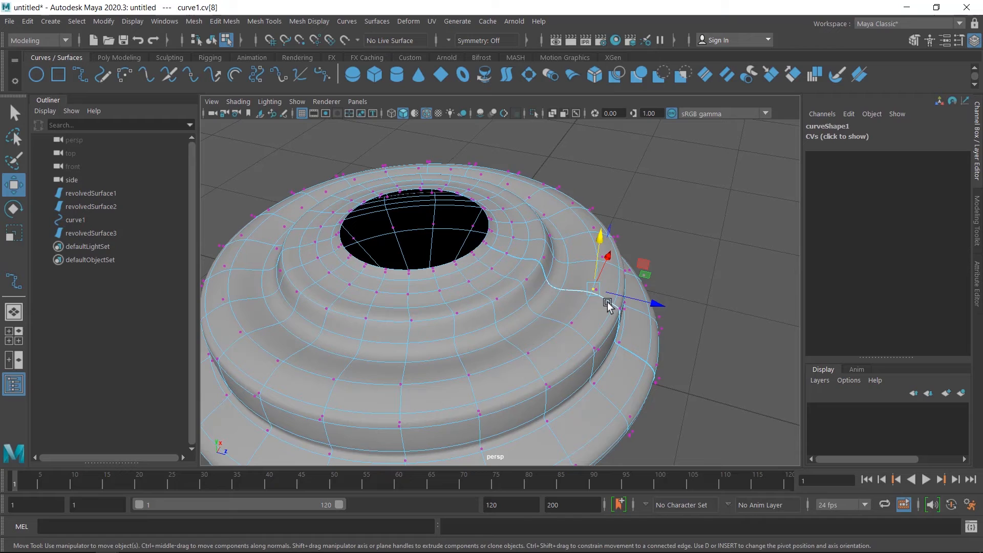
{"action": "left_click", "coordinate": [696, 256]}
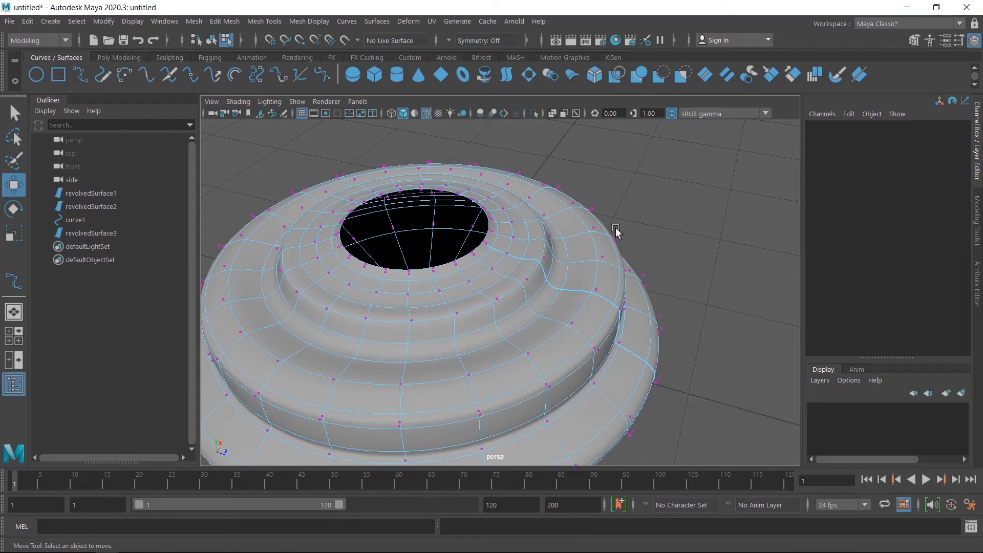
{"action": "left_click", "coordinate": [211, 40]}
{"action": "left_click", "coordinate": [709, 217]}
{"action": "scroll", "coordinate": [705, 294], "scroll_direction": "down", "scroll_amount": 2}
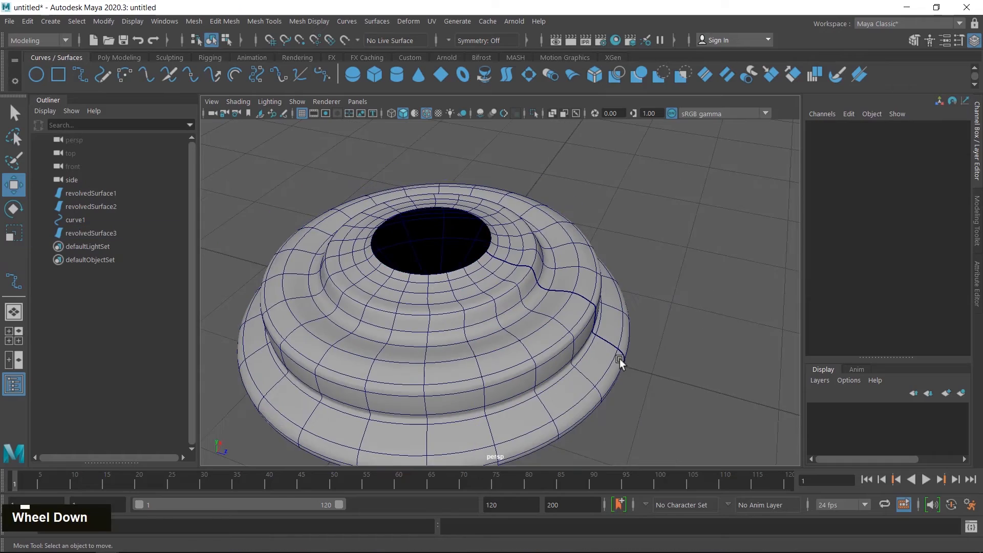
{"action": "left_click_drag", "start_coordinate": [619, 359], "coordinate": [609, 341], "text": "alt"}
{"action": "left_click", "coordinate": [530, 333]}
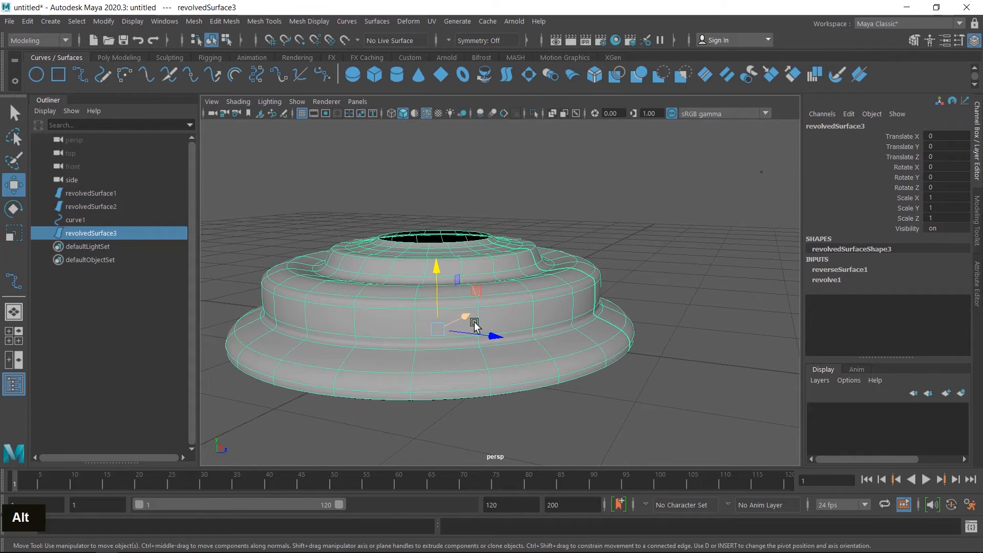
{"action": "scroll", "coordinate": [606, 338], "scroll_direction": "down", "scroll_amount": 2}
{"action": "left_click_drag", "start_coordinate": [548, 341], "coordinate": [551, 373], "text": "alt"}
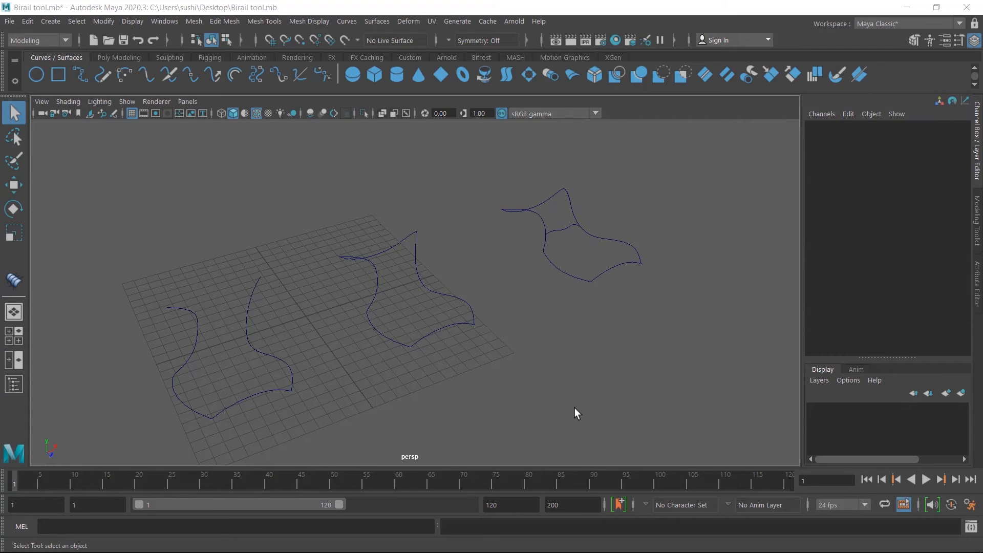
- Detach the Birail tools as a floating window and place it in the viewport clear of the curves
{"action": "left_click", "coordinate": [377, 20]}
{"action": "mouse_move", "coordinate": [417, 96]}
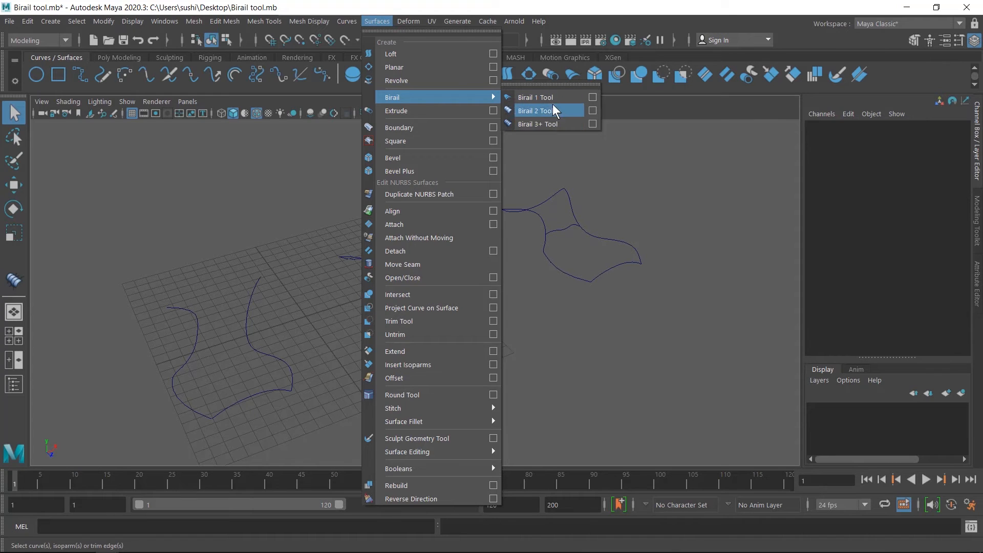
{"action": "left_click", "coordinate": [552, 85]}
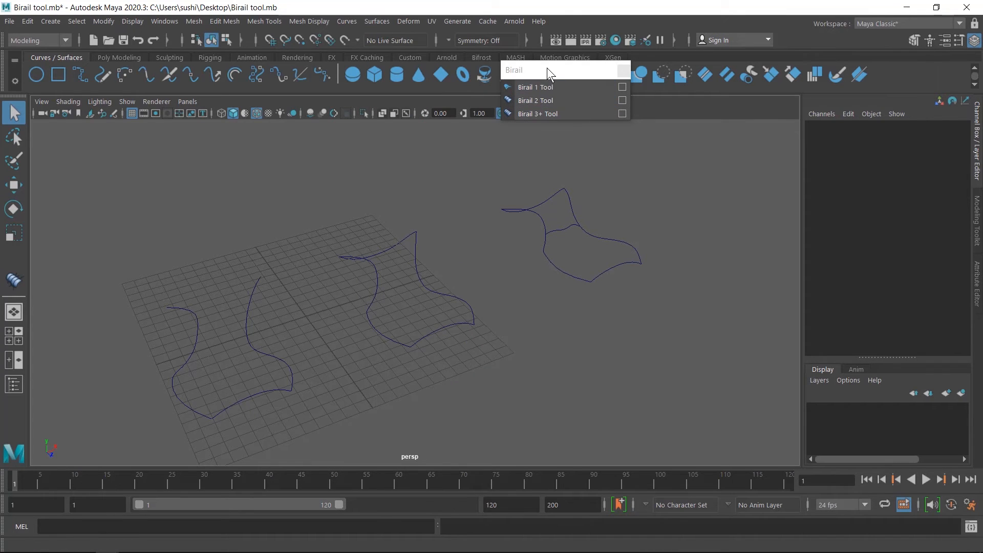
{"action": "left_click_drag", "start_coordinate": [547, 67], "coordinate": [100, 139]}
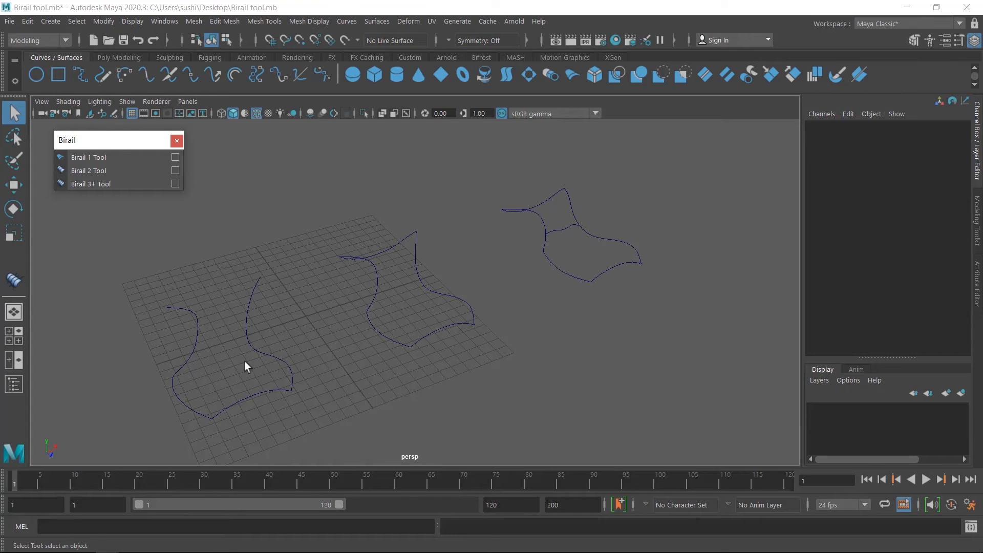
- Try drawing an EP curve between the open ends of the first pair of rail curves, using curve snapping
{"action": "left_click", "coordinate": [79, 75]}
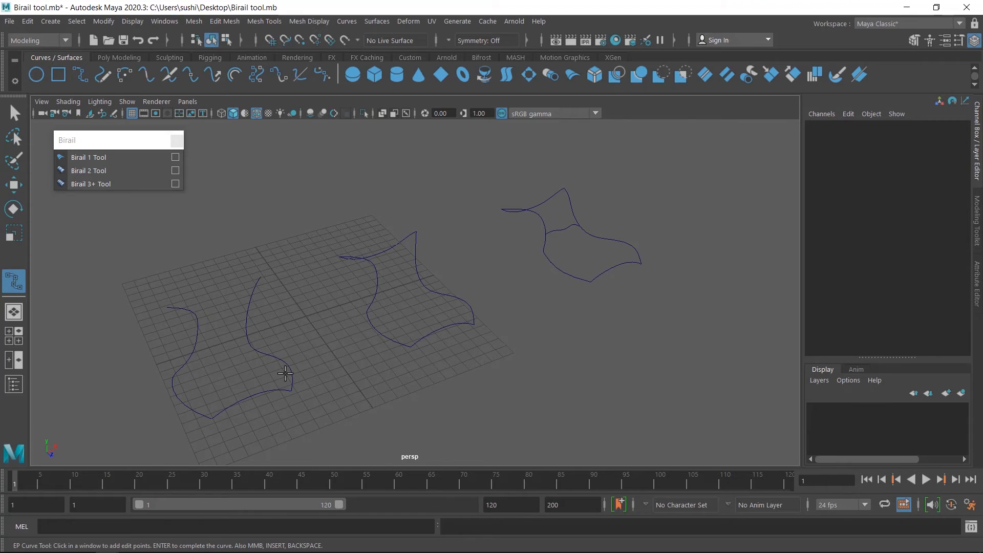
{"action": "key", "text": "c"}
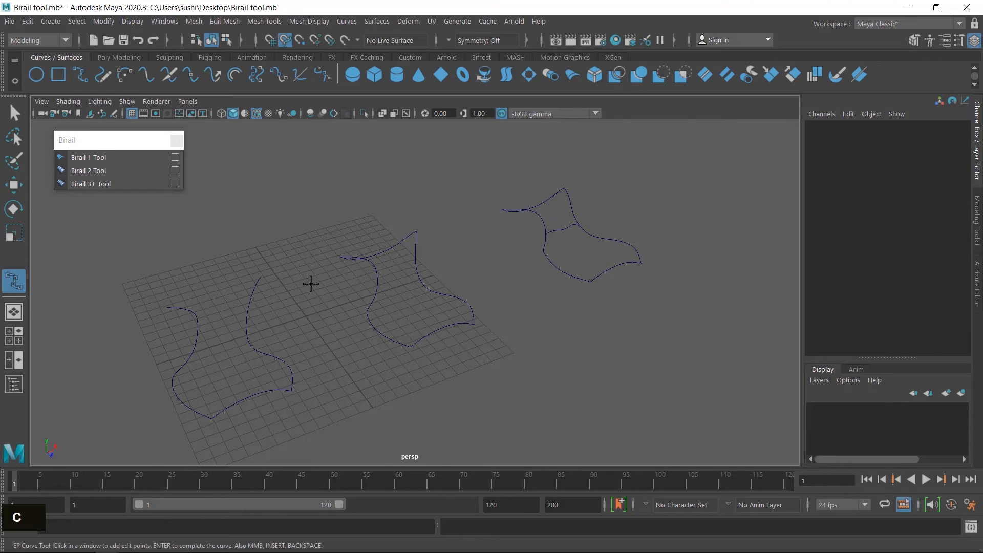
{"action": "left_click", "coordinate": [284, 41]}
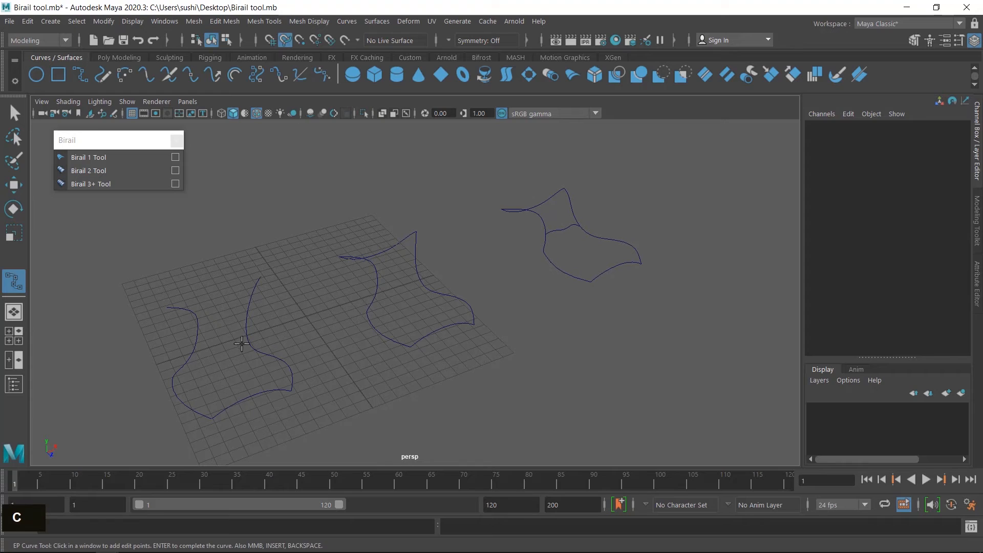
{"action": "left_click", "coordinate": [197, 331]}
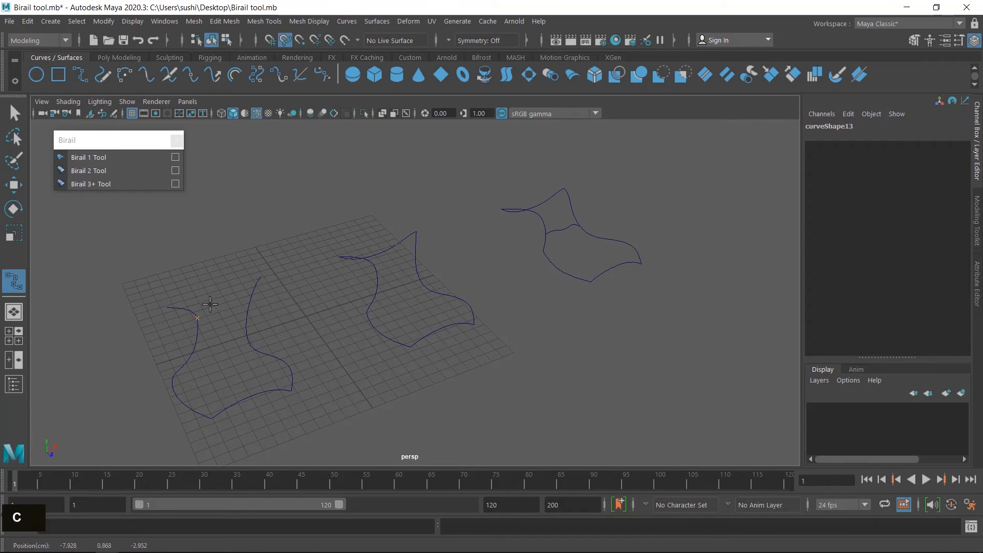
{"action": "left_click_drag", "start_coordinate": [223, 314], "coordinate": [277, 266]}
{"action": "left_click", "coordinate": [238, 276]}
{"action": "key", "text": "c"}
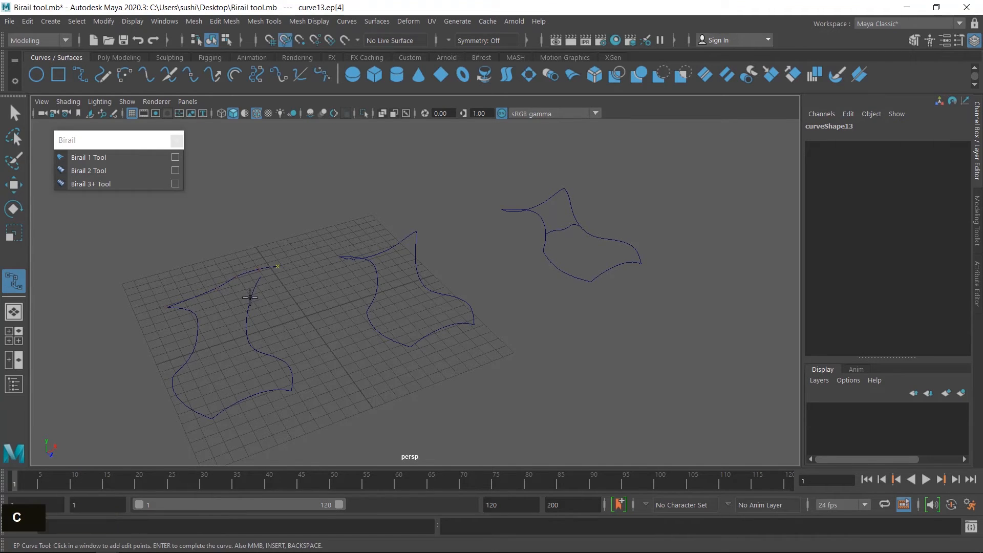
{"action": "left_click", "coordinate": [250, 300]}
{"action": "left_click", "coordinate": [262, 292]}
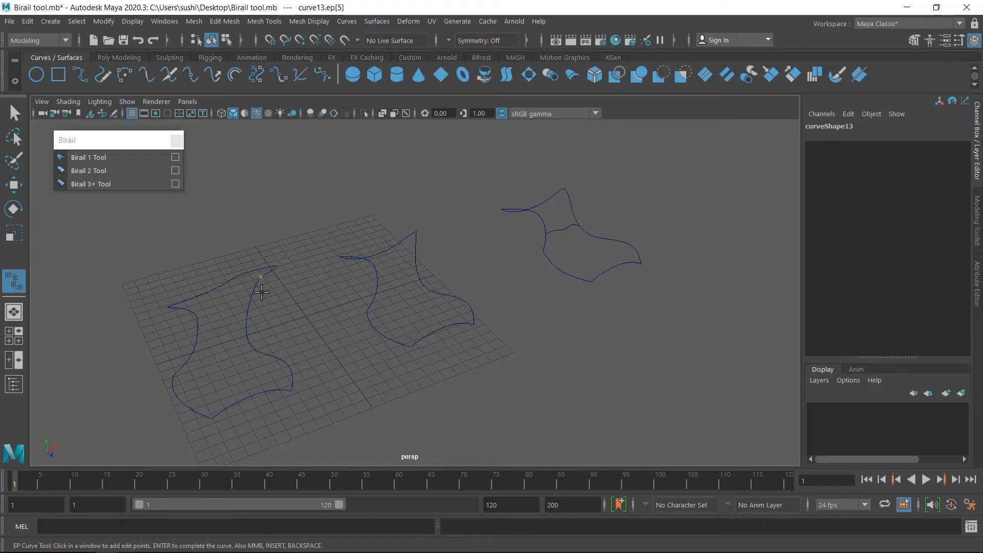
{"action": "key", "text": "Return"}
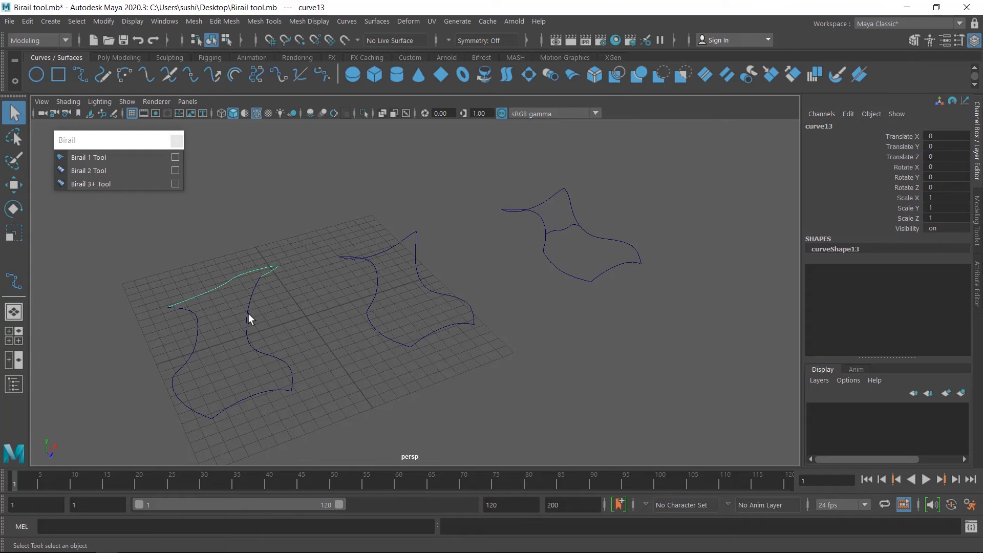
{"action": "left_click", "coordinate": [252, 330]}
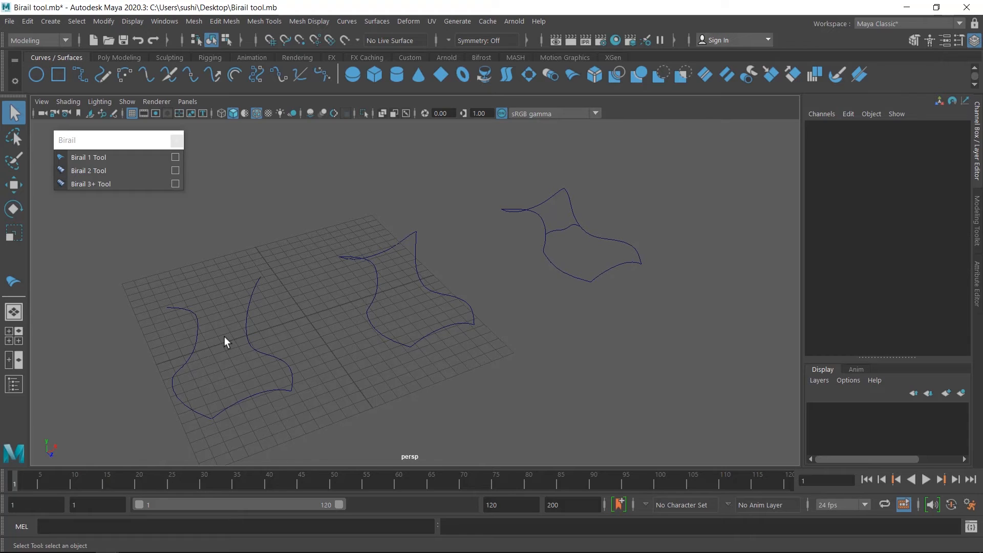
- Create a surface on the first curve set with the Birail 1 Tool, using the front curve as profile and the two side curves as rails
{"action": "left_click", "coordinate": [100, 170]}
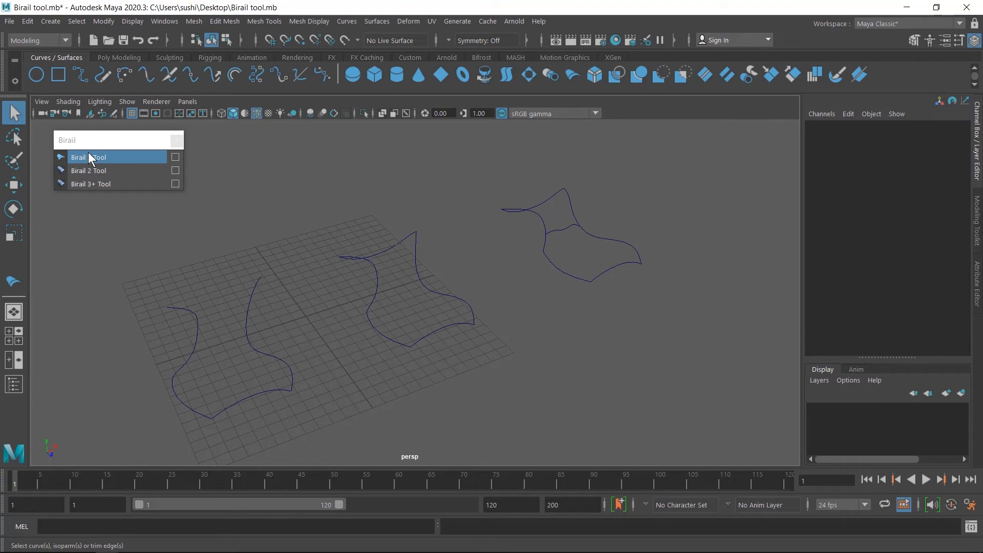
{"action": "left_click", "coordinate": [90, 156]}
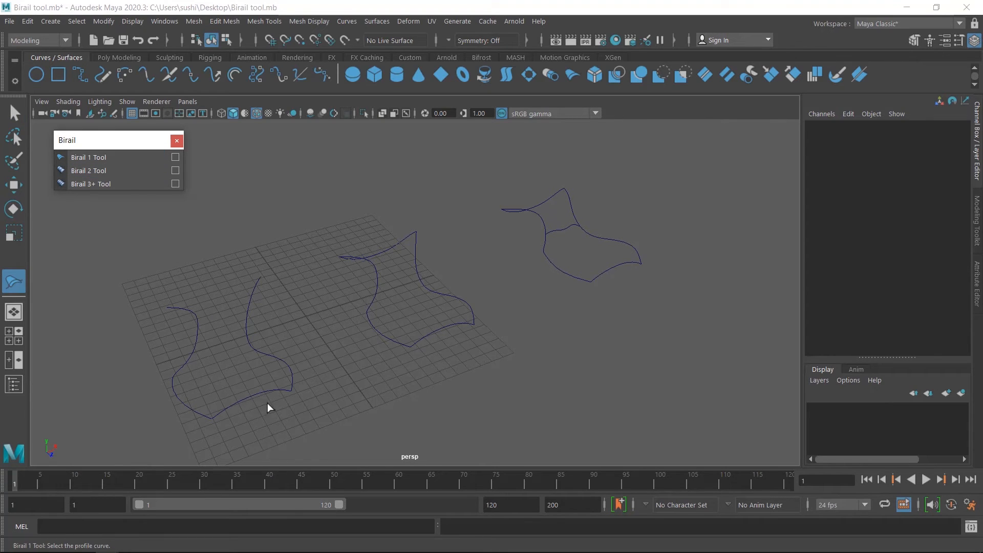
{"action": "left_click", "coordinate": [253, 401]}
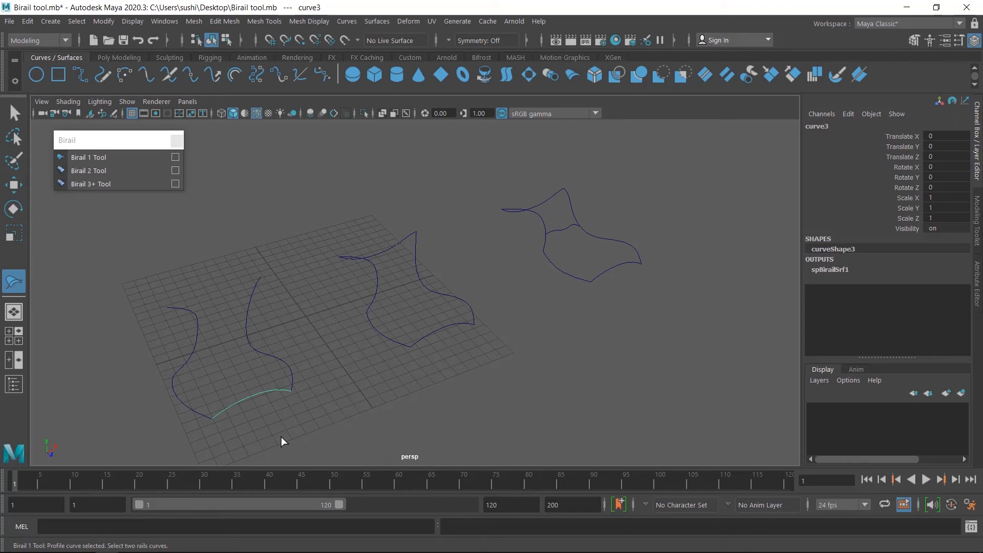
{"action": "key", "text": "Return"}
{"action": "left_click_drag", "start_coordinate": [164, 323], "coordinate": [294, 353]}
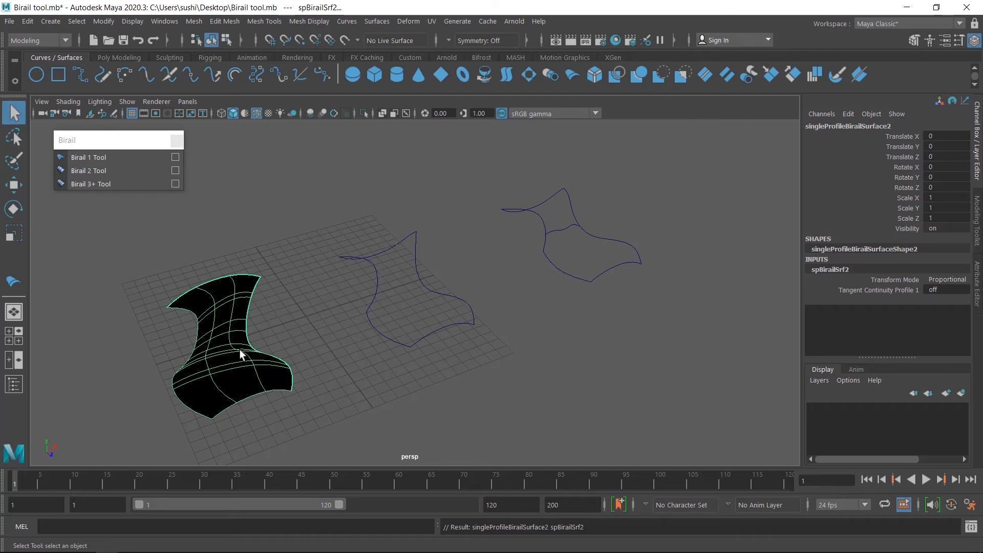
- Reverse the surface direction of the single-profile birail surface and inspect its shape
{"action": "left_click", "coordinate": [370, 21]}
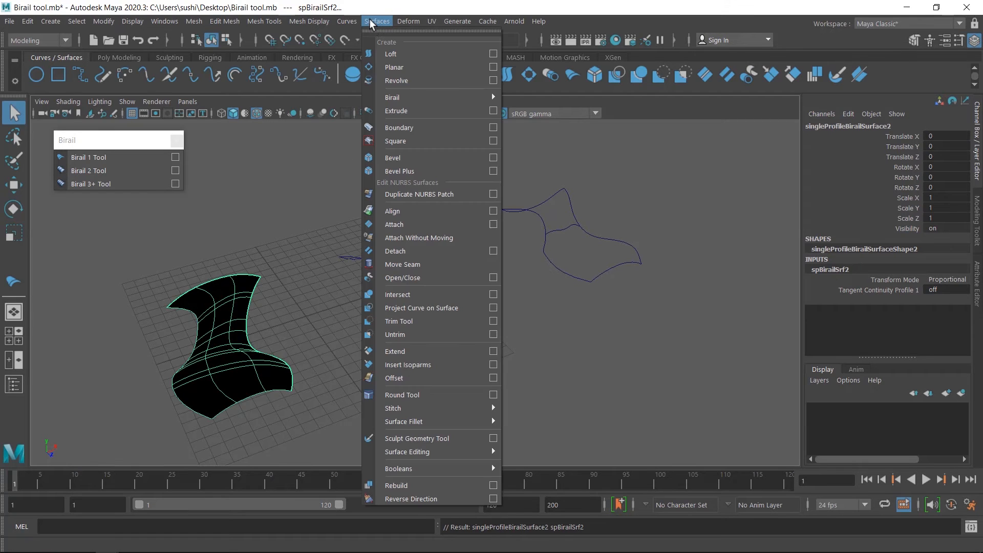
{"action": "left_click", "coordinate": [412, 495]}
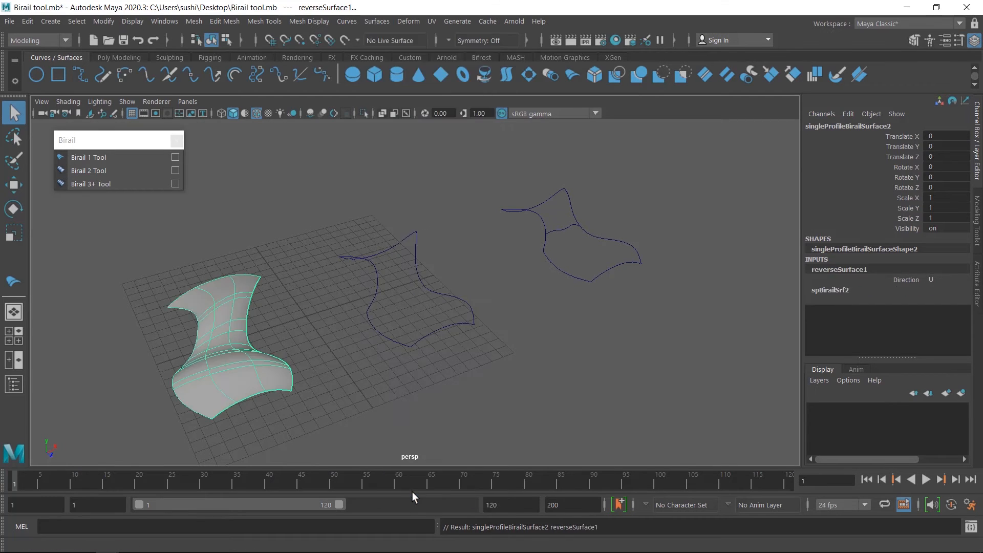
{"action": "left_click_drag", "start_coordinate": [318, 354], "coordinate": [289, 346], "text": "alt"}
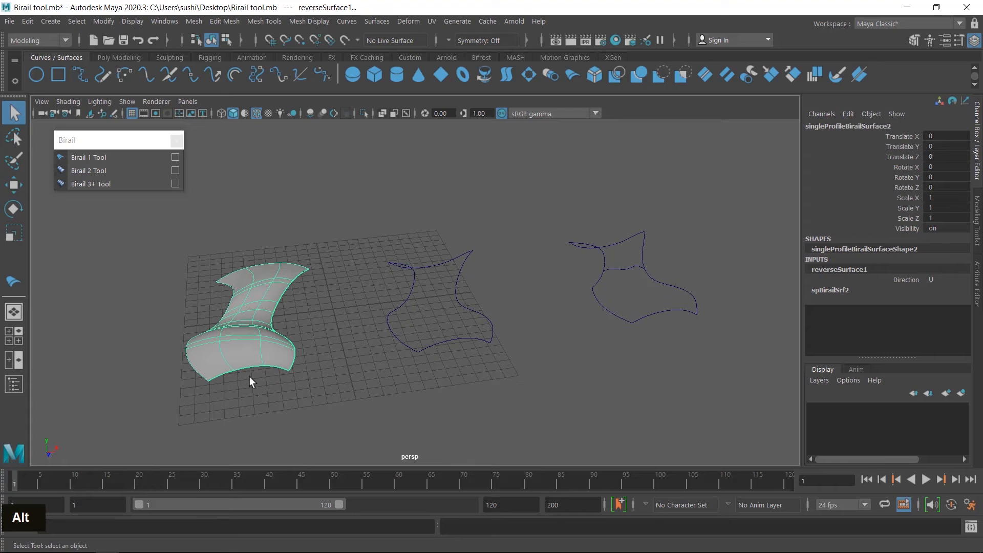
{"action": "middle_click_drag", "start_coordinate": [391, 369], "coordinate": [392, 401], "text": "alt"}
{"action": "left_click_drag", "start_coordinate": [392, 402], "coordinate": [501, 377], "text": "alt"}
{"action": "middle_click_drag", "start_coordinate": [501, 377], "coordinate": [483, 373], "text": "alt"}
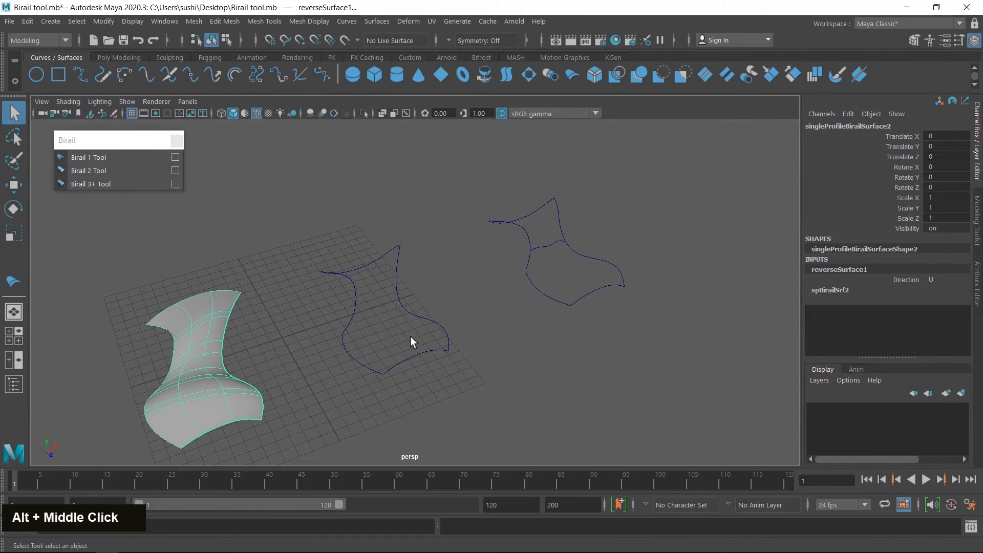
- Create a surface on the second curve set with the Birail 2 Tool, using the back and front curves as profiles and both side curves as rails
{"action": "left_click", "coordinate": [94, 170]}
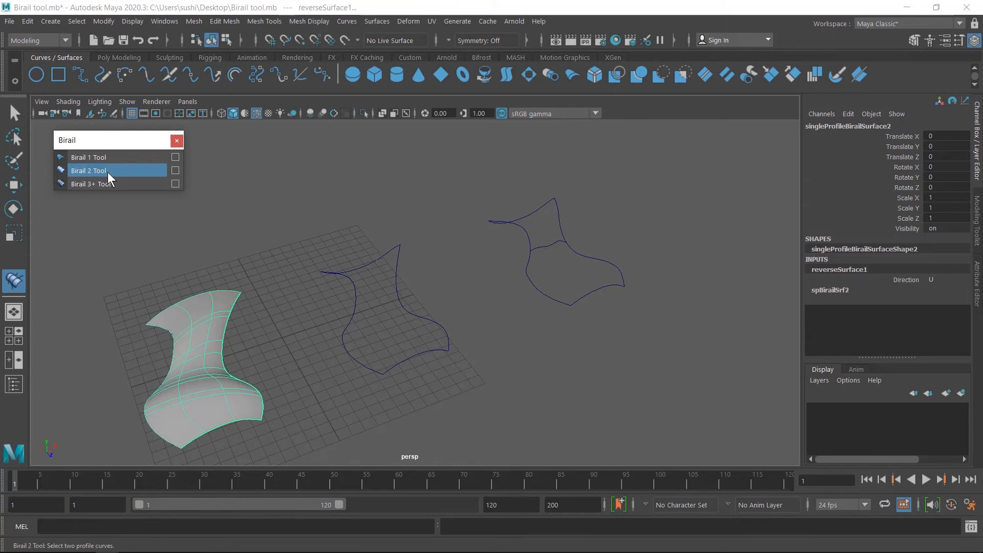
{"action": "left_click", "coordinate": [366, 259]}
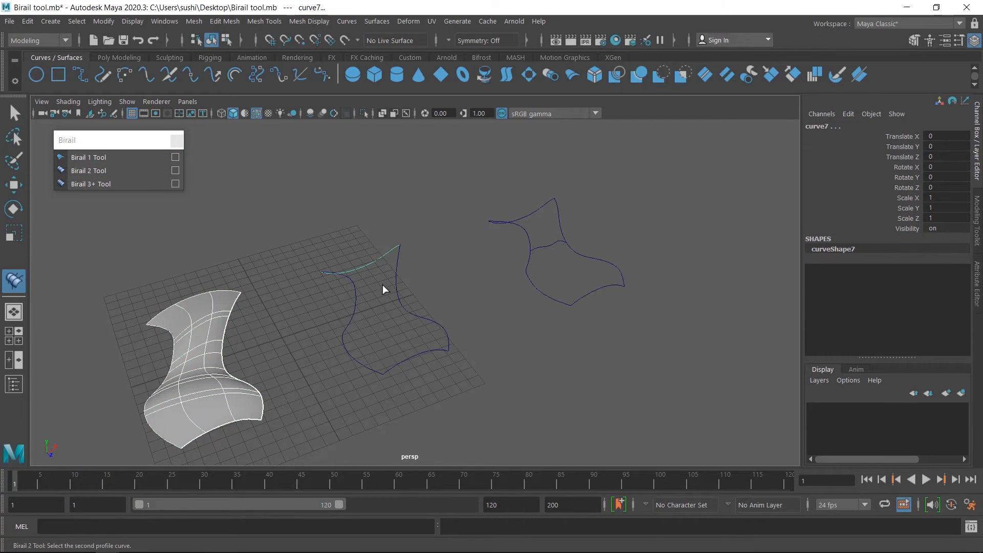
{"action": "left_click", "coordinate": [412, 361], "text": "shift"}
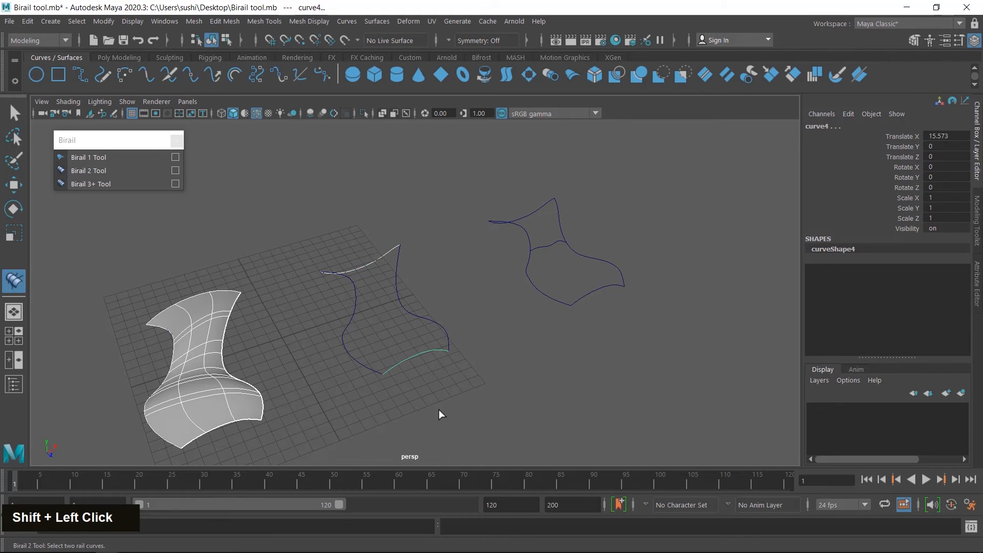
{"action": "key", "text": "Return"}
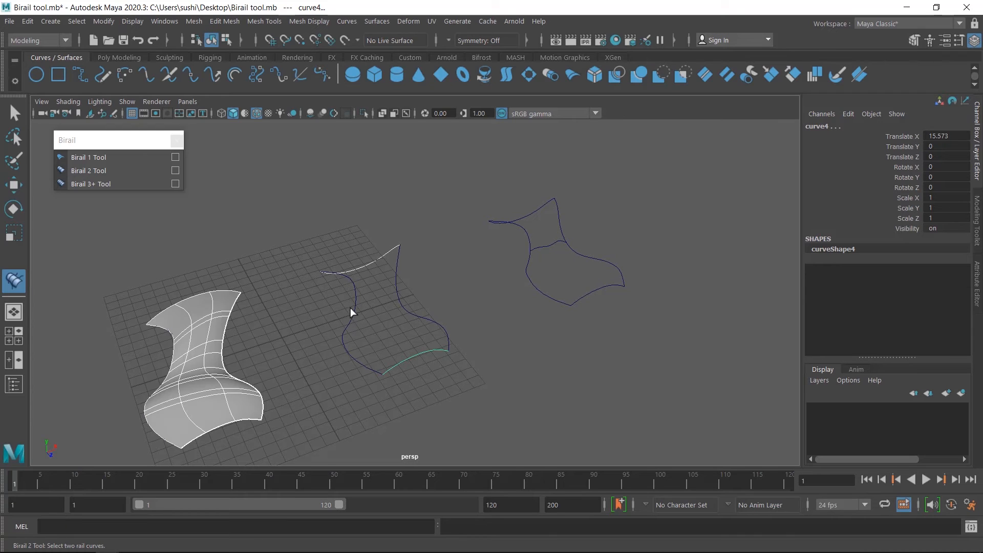
{"action": "left_click_drag", "start_coordinate": [328, 297], "coordinate": [459, 321]}
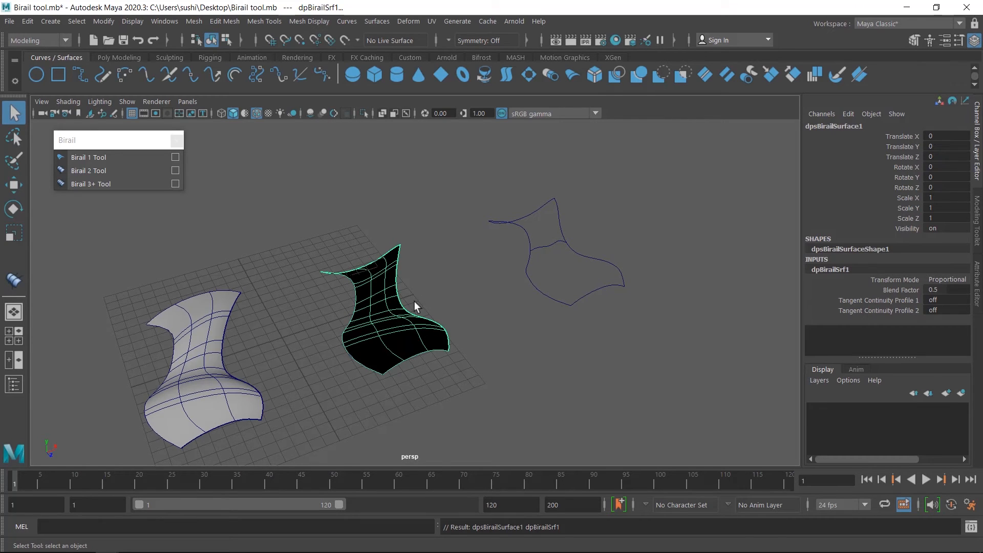
- Reverse the surface direction of the two-profile birail surface and inspect it from several angles
{"action": "left_click", "coordinate": [376, 20]}
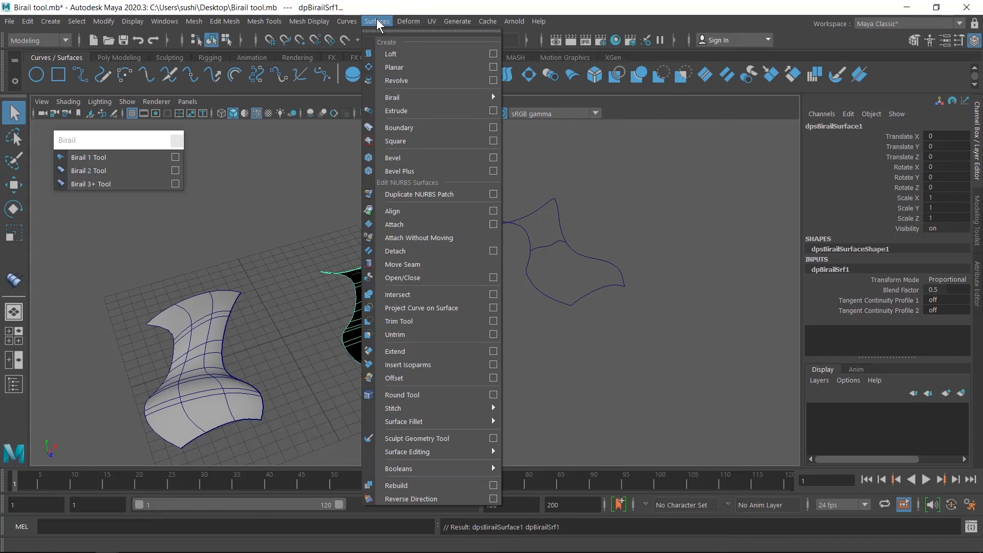
{"action": "left_click", "coordinate": [434, 493]}
{"action": "key", "text": "alt"}
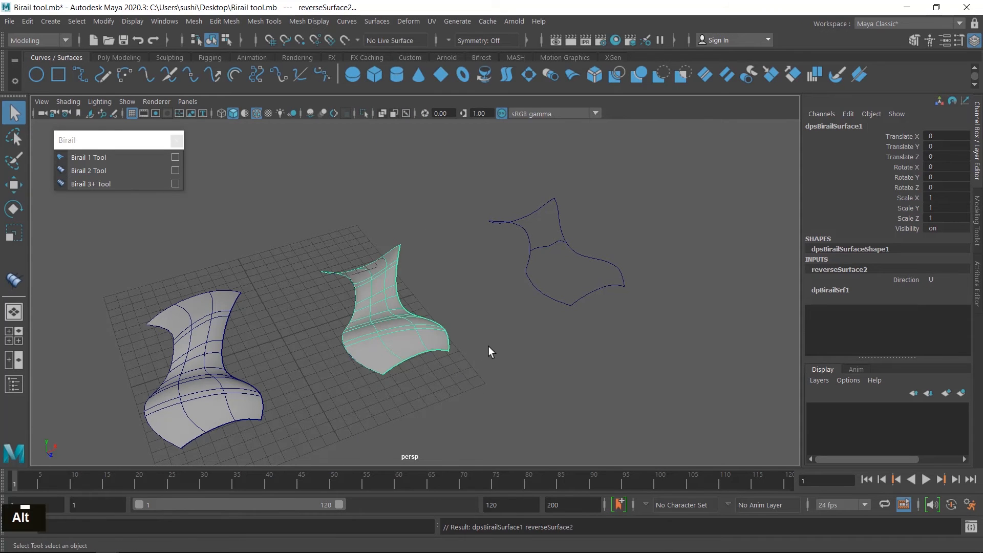
{"action": "left_click_drag", "start_coordinate": [489, 346], "coordinate": [410, 333], "text": "alt"}
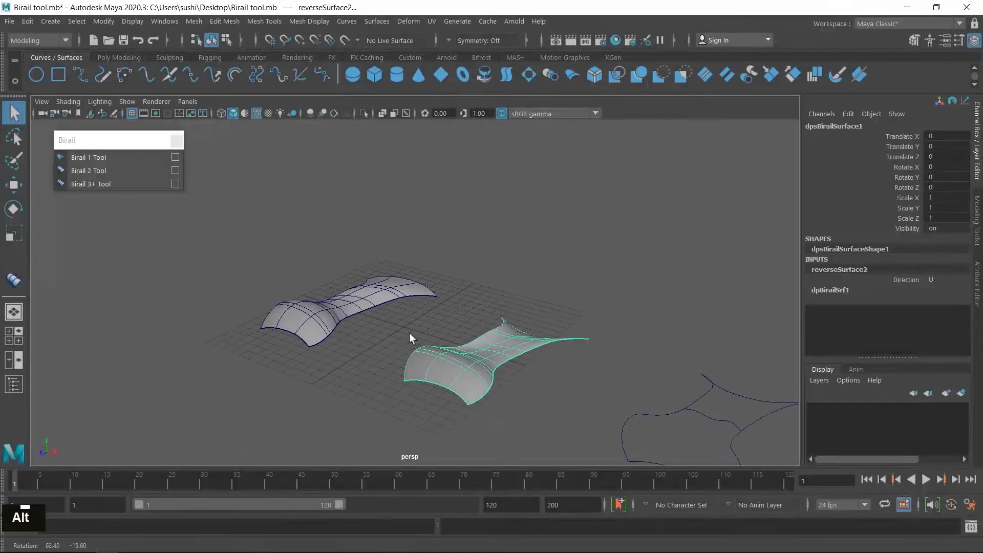
{"action": "middle_click_drag", "start_coordinate": [501, 384], "coordinate": [362, 358], "text": "alt"}
{"action": "left_click_drag", "start_coordinate": [362, 358], "coordinate": [518, 356], "text": "alt"}
{"action": "middle_click_drag", "start_coordinate": [517, 356], "coordinate": [481, 312], "text": "alt"}
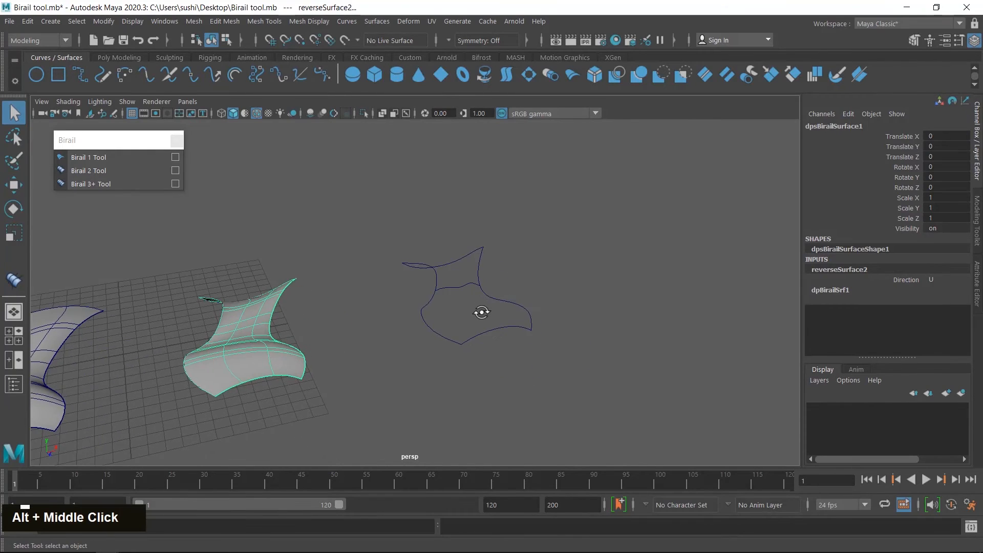
- Create a surface on the third curve set with the Birail 3+ Tool, using the back, middle and front curves as profiles and both sides as rails
{"action": "left_click_drag", "start_coordinate": [481, 312], "coordinate": [487, 293], "text": "alt"}
{"action": "middle_click_drag", "start_coordinate": [487, 293], "coordinate": [524, 309], "text": "alt"}
{"action": "scroll", "coordinate": [522, 315], "scroll_direction": "up", "scroll_amount": 5, "text": "alt"}
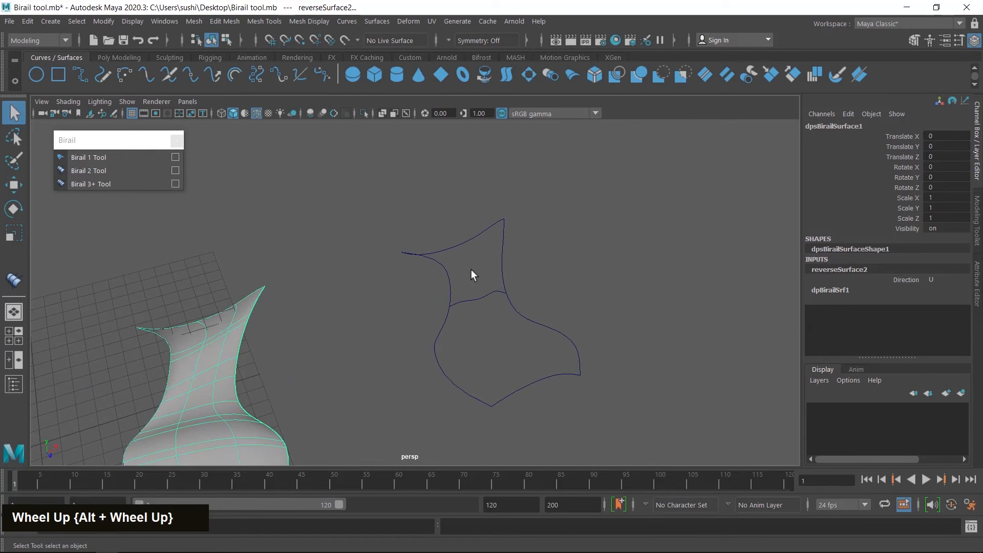
{"action": "middle_click_drag", "start_coordinate": [602, 400], "coordinate": [586, 380], "text": "alt"}
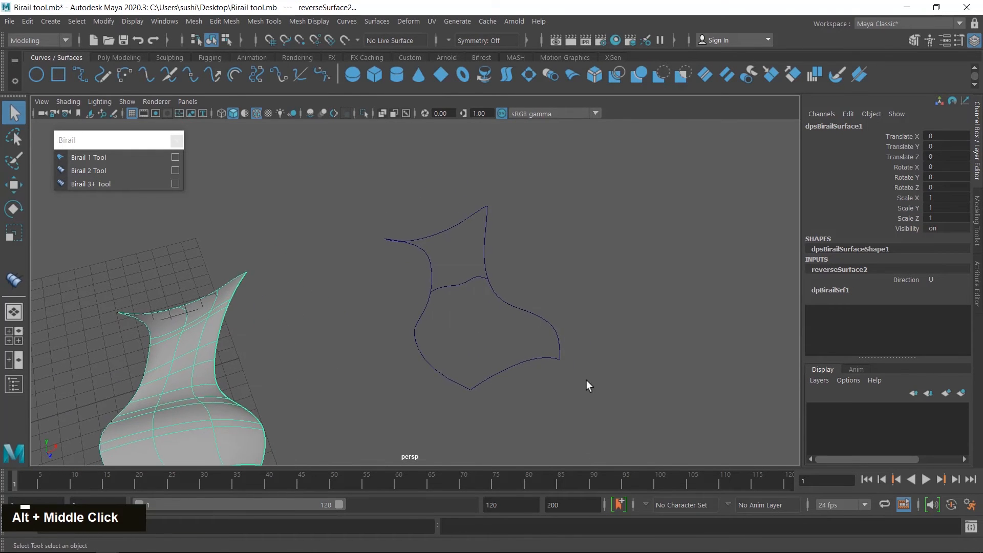
{"action": "left_click", "coordinate": [94, 183]}
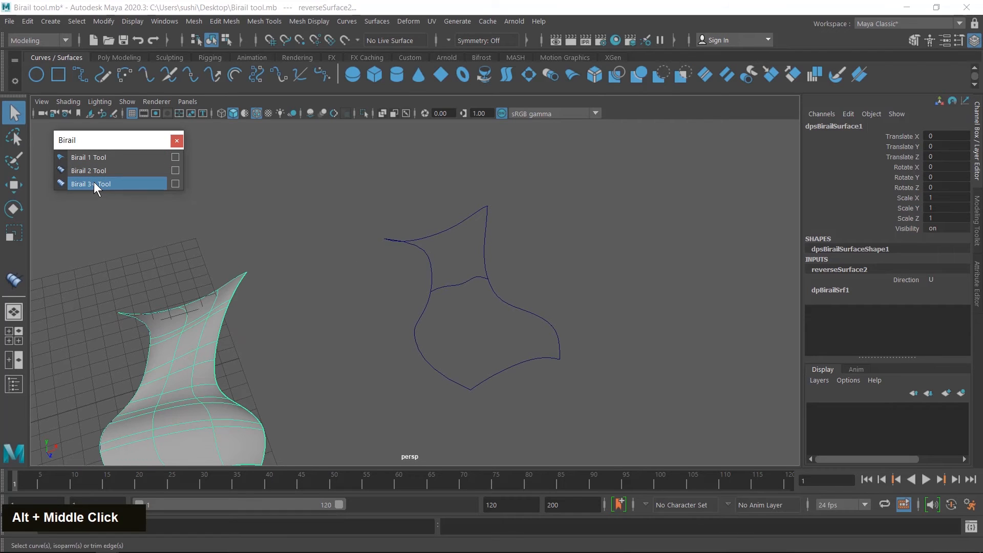
{"action": "mouse_move", "coordinate": [441, 215]}
{"action": "left_mouse_down"}
{"action": "mouse_move", "coordinate": [459, 239]}
{"action": "mouse_move", "coordinate": [450, 227]}
{"action": "left_mouse_up"}
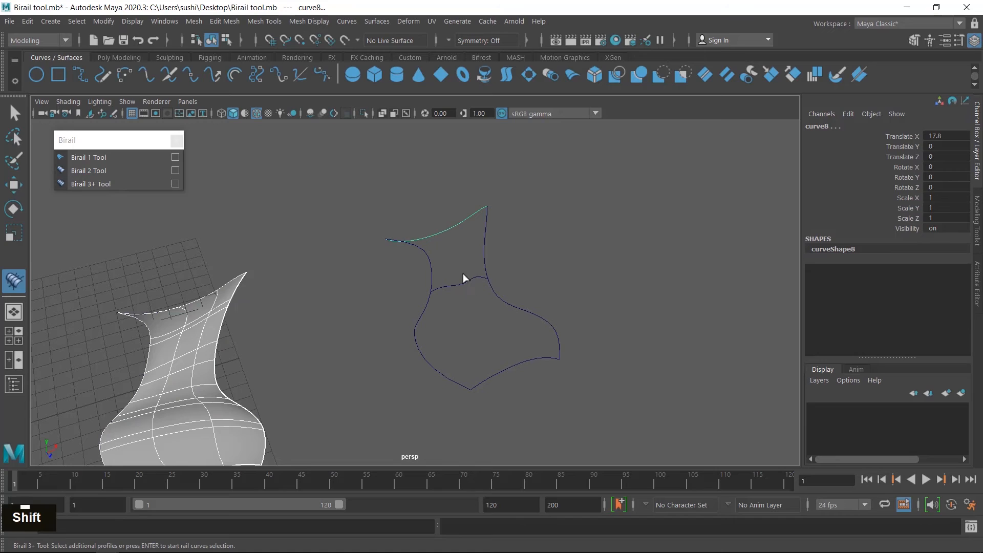
{"action": "left_click_drag", "start_coordinate": [454, 266], "coordinate": [477, 313], "text": "shift"}
{"action": "left_click_drag", "start_coordinate": [502, 364], "coordinate": [536, 433], "text": "shift"}
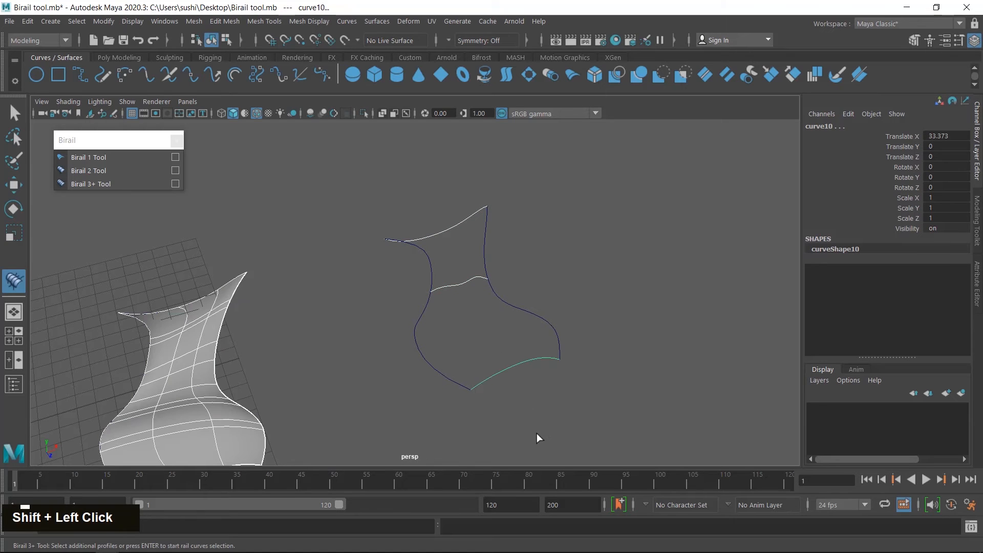
{"action": "key", "text": "Return"}
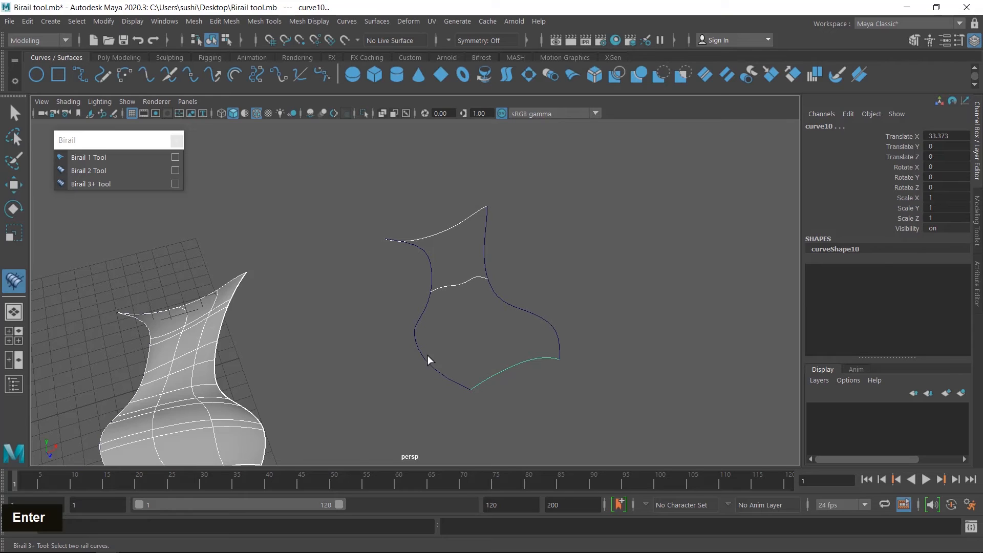
{"action": "left_click_drag", "start_coordinate": [385, 325], "coordinate": [602, 340]}
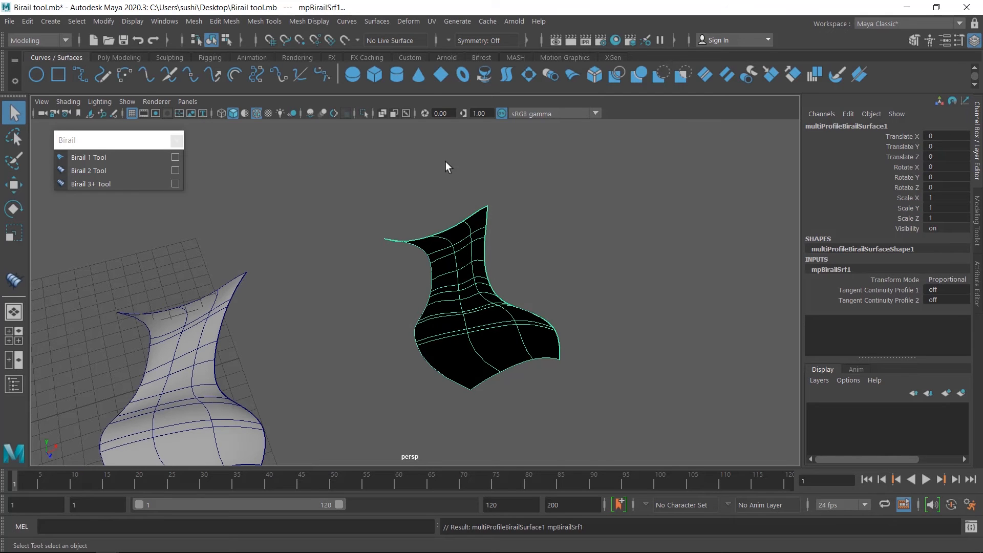
- Reverse the surface direction of the three-profile birail surface and compare it with the neighbouring surface
{"action": "left_click", "coordinate": [377, 21]}
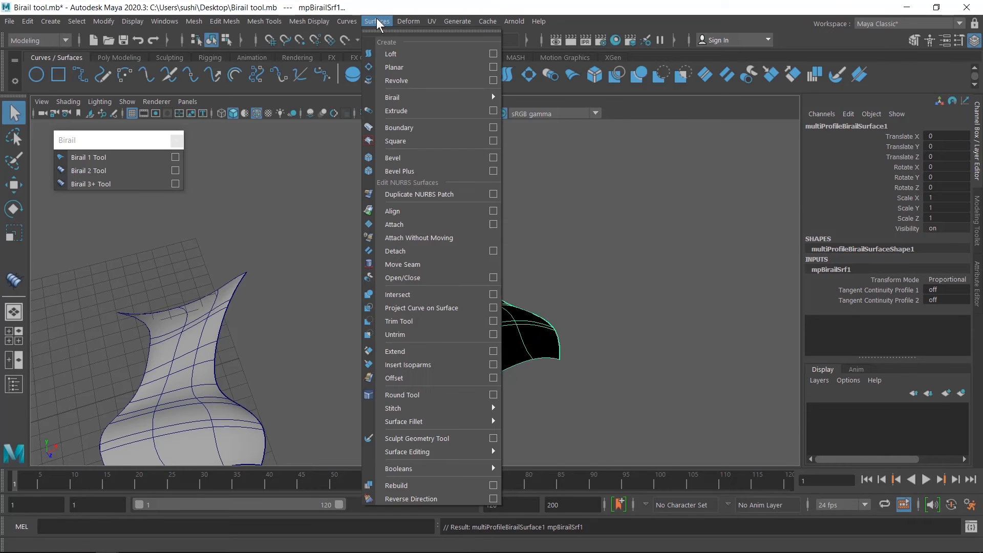
{"action": "left_click", "coordinate": [421, 495]}
{"action": "left_click_drag", "start_coordinate": [615, 388], "coordinate": [621, 413], "text": "alt"}
{"action": "middle_click_drag", "start_coordinate": [621, 412], "coordinate": [555, 268], "text": "alt"}
{"action": "left_click_drag", "start_coordinate": [555, 267], "coordinate": [528, 336], "text": "alt"}
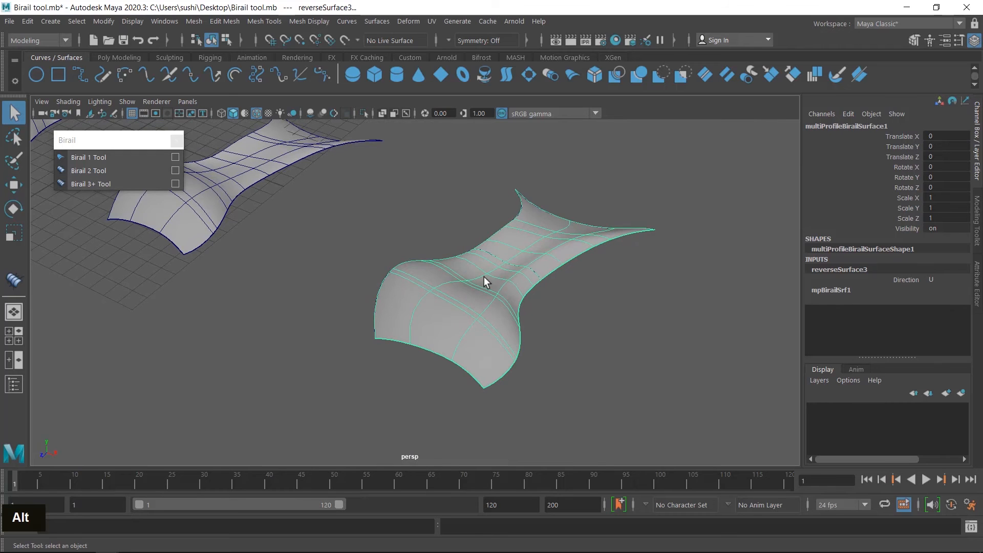
{"action": "middle_click_drag", "start_coordinate": [554, 318], "coordinate": [570, 379], "text": "alt"}
{"action": "left_click_drag", "start_coordinate": [569, 379], "coordinate": [597, 378], "text": "alt"}
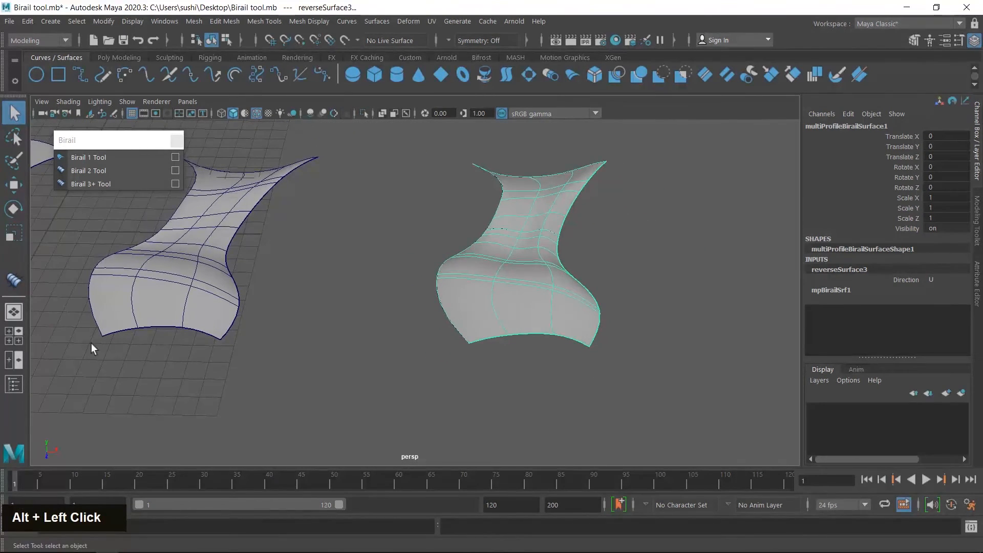
- Show the Outliner and select curve12 and curve9 to identify the source curves of the three-profile surface
{"action": "left_click", "coordinate": [14, 384]}
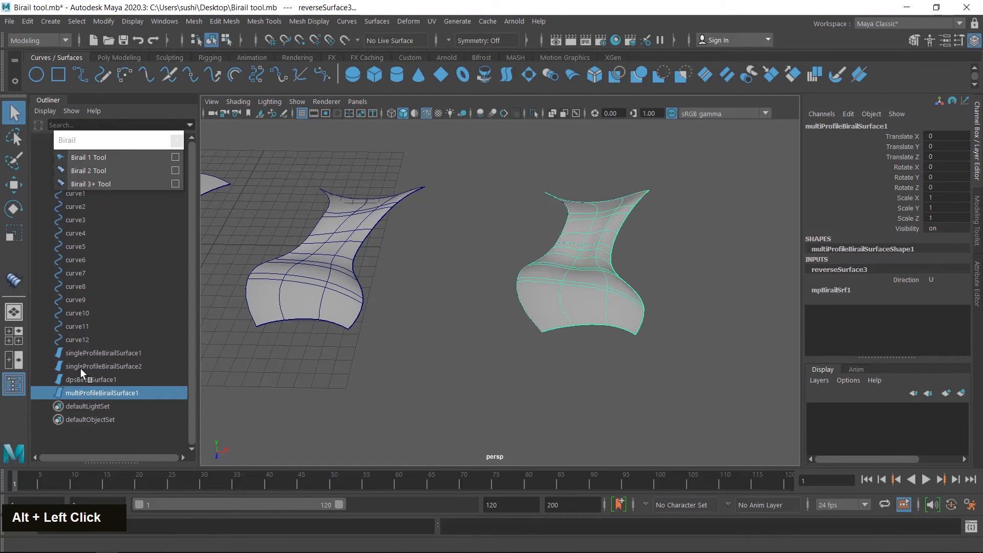
{"action": "left_click", "coordinate": [75, 340]}
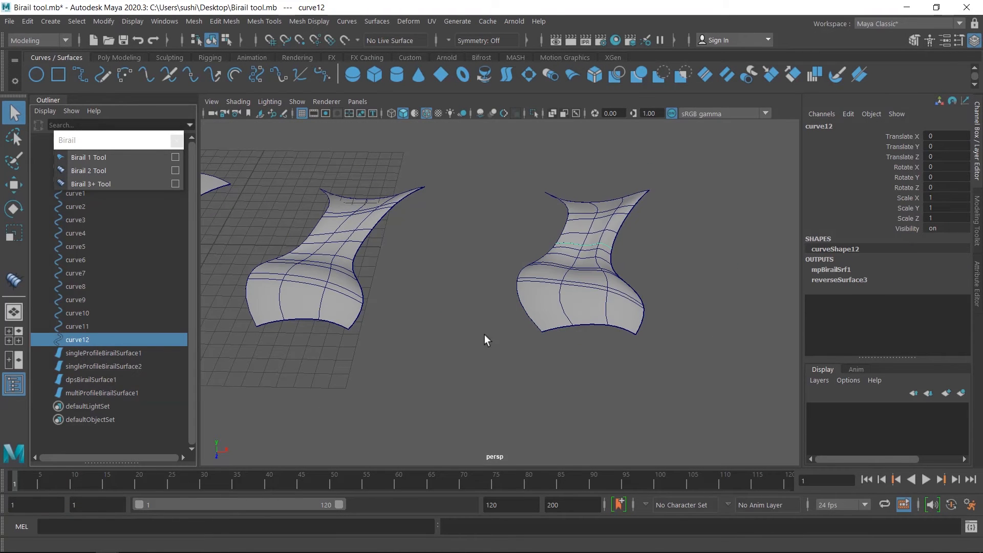
{"action": "scroll", "coordinate": [497, 335], "scroll_direction": "down", "scroll_amount": 3}
{"action": "middle_click_drag", "start_coordinate": [410, 328], "coordinate": [553, 351], "text": "alt"}
{"action": "middle_click_drag", "start_coordinate": [553, 350], "coordinate": [560, 349], "text": "alt"}
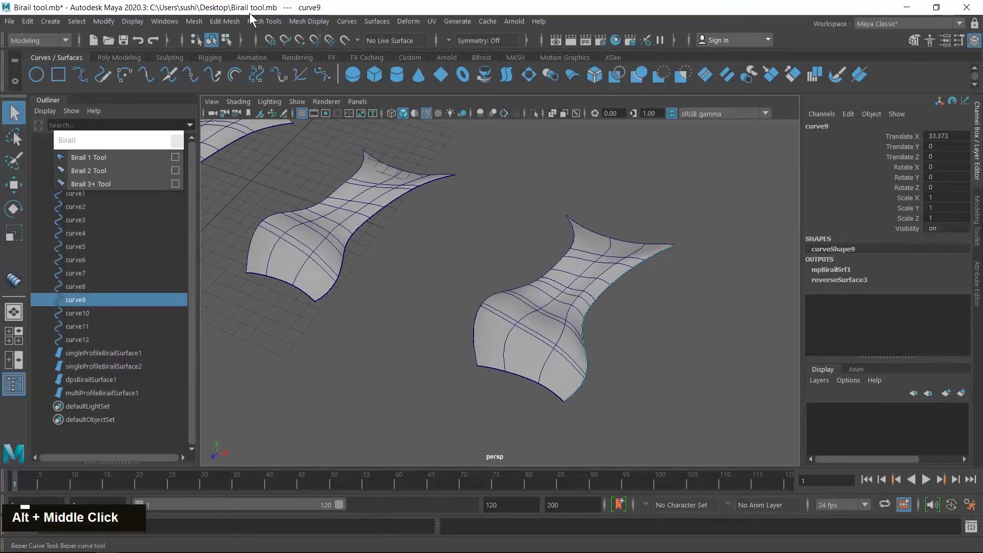
- Select the three-profile surface, switch to component selection and lower one control vertex on its front edge
{"action": "scroll", "coordinate": [602, 375], "scroll_direction": "up", "scroll_amount": 3}
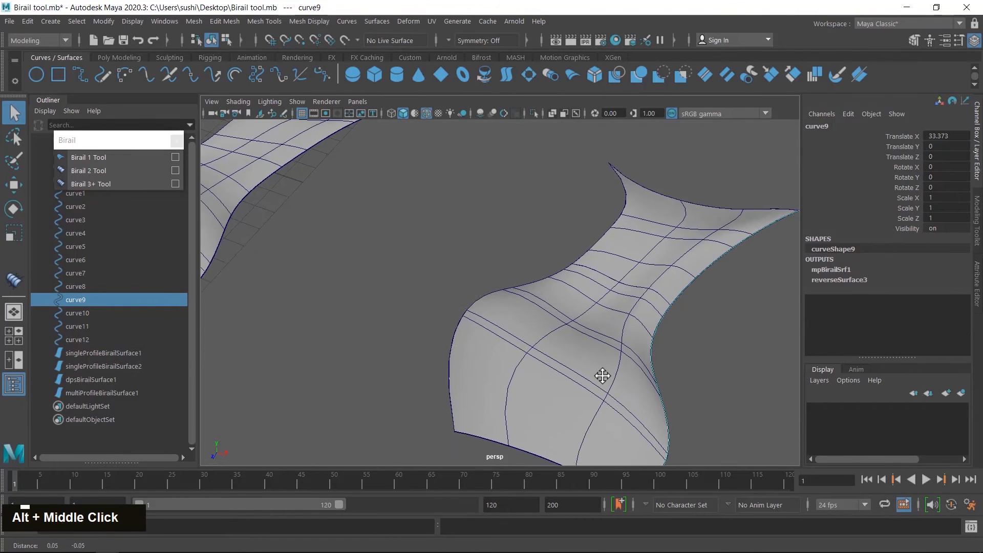
{"action": "middle_click_drag", "start_coordinate": [602, 376], "coordinate": [505, 357], "text": "alt"}
{"action": "left_click", "coordinate": [512, 352]}
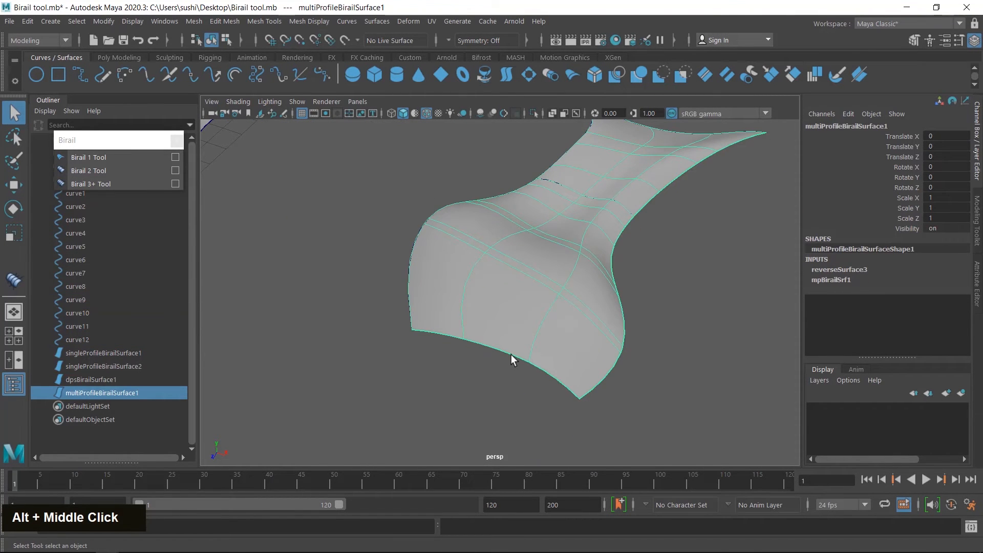
{"action": "left_click", "coordinate": [225, 39]}
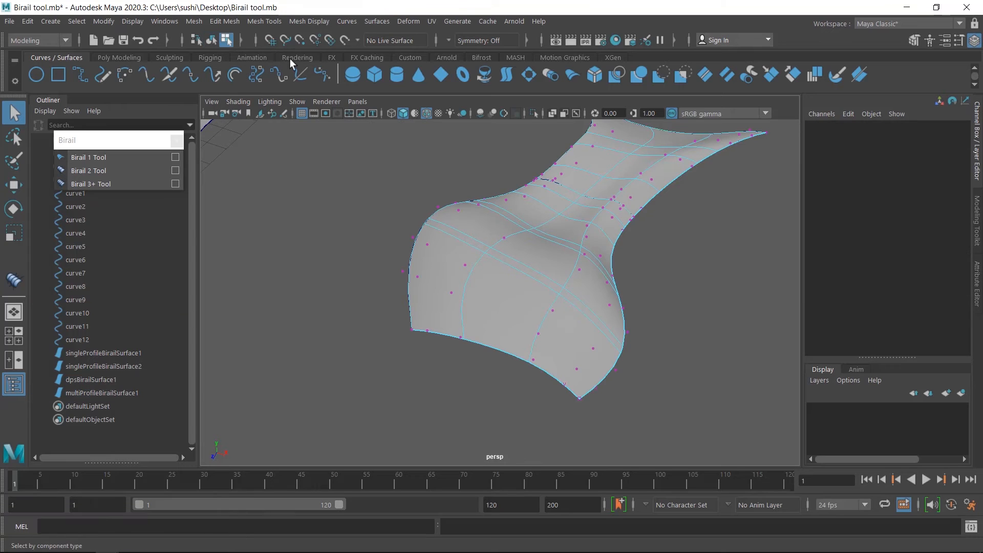
{"action": "left_click_drag", "start_coordinate": [472, 357], "coordinate": [472, 358]}
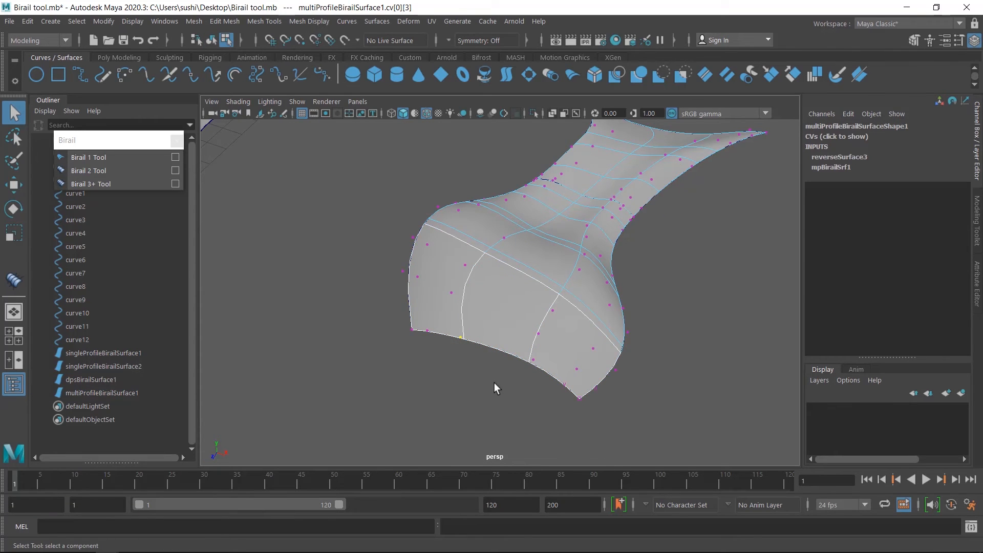
{"action": "middle_click_drag", "start_coordinate": [494, 382], "coordinate": [490, 371], "text": "alt"}
{"action": "key", "text": "w"}
{"action": "mouse_move", "coordinate": [454, 309]}
{"action": "left_mouse_down"}
{"action": "mouse_move", "coordinate": [447, 264]}
{"action": "mouse_move", "coordinate": [466, 321]}
{"action": "left_mouse_up"}
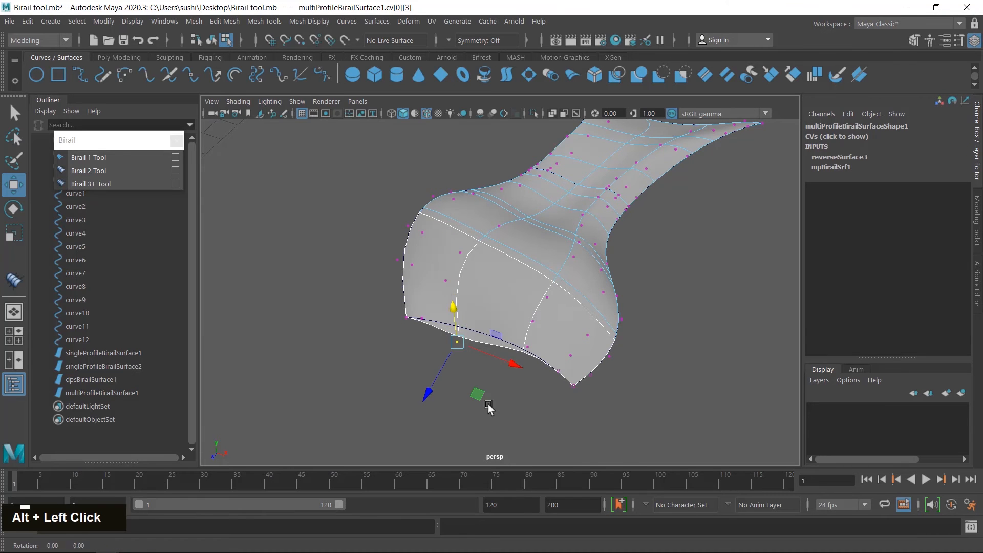
- Return the three-profile birail surface to object mode and examine it beside the other birail surfaces
{"action": "left_click_drag", "start_coordinate": [487, 408], "coordinate": [553, 344], "text": "alt"}
{"action": "middle_click_drag", "start_coordinate": [553, 345], "coordinate": [392, 425], "text": "alt"}
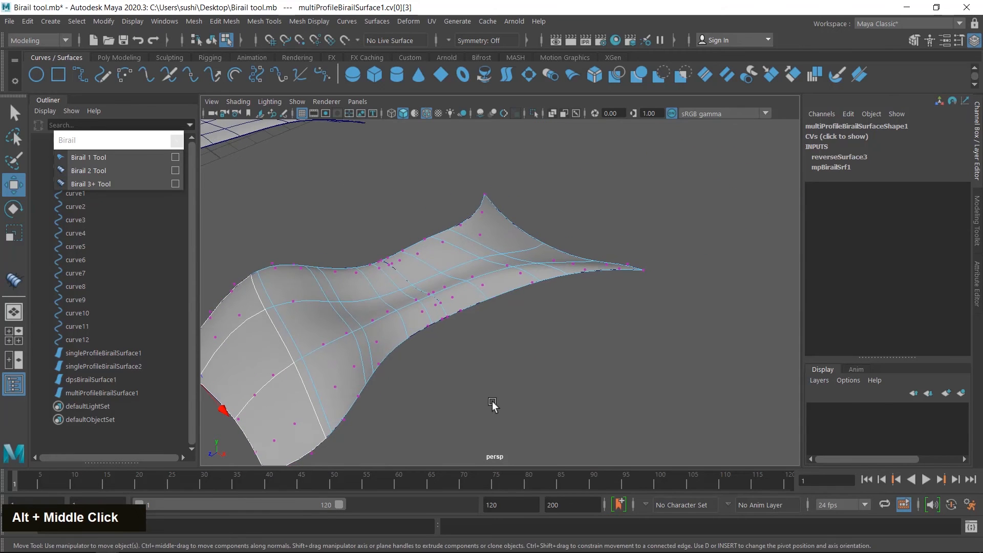
{"action": "middle_click_drag", "start_coordinate": [484, 406], "coordinate": [596, 384], "text": "alt"}
{"action": "right_click", "coordinate": [610, 323]}
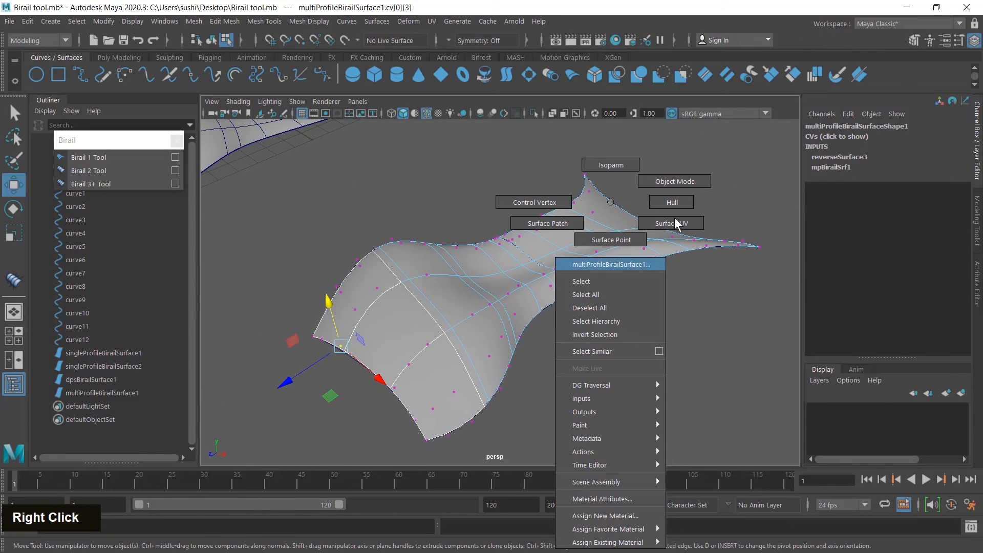
{"action": "right_click", "coordinate": [681, 182]}
{"action": "scroll", "coordinate": [716, 346], "scroll_direction": "down", "scroll_amount": 2}
{"action": "scroll", "coordinate": [716, 343], "scroll_direction": "down", "scroll_amount": 4}
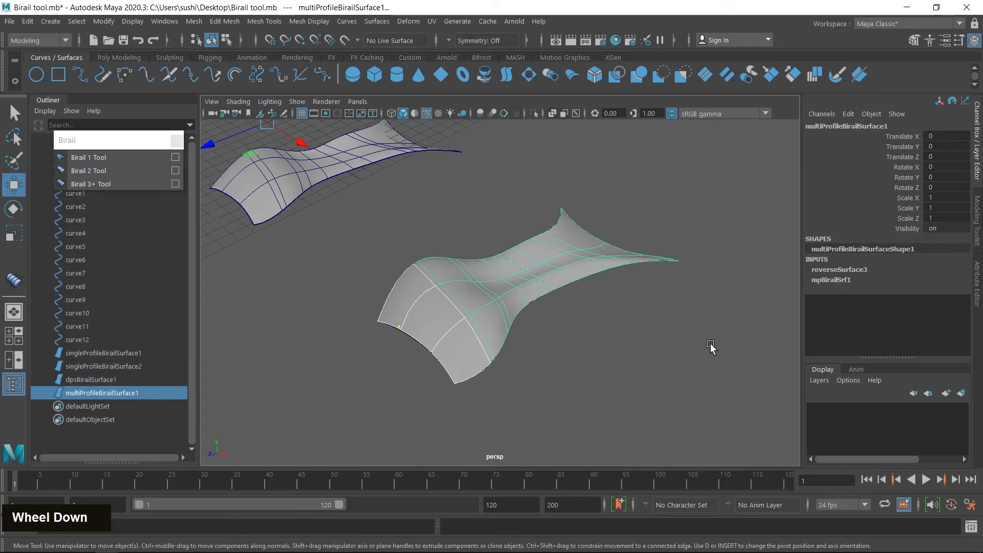
{"action": "middle_click_drag", "start_coordinate": [606, 329], "coordinate": [606, 367], "text": "alt"}
{"action": "left_click_drag", "start_coordinate": [606, 368], "coordinate": [492, 385], "text": "alt"}
{"action": "middle_click_drag", "start_coordinate": [491, 385], "coordinate": [546, 348], "text": "alt"}
{"action": "scroll", "coordinate": [546, 348], "scroll_direction": "down", "scroll_amount": 2}
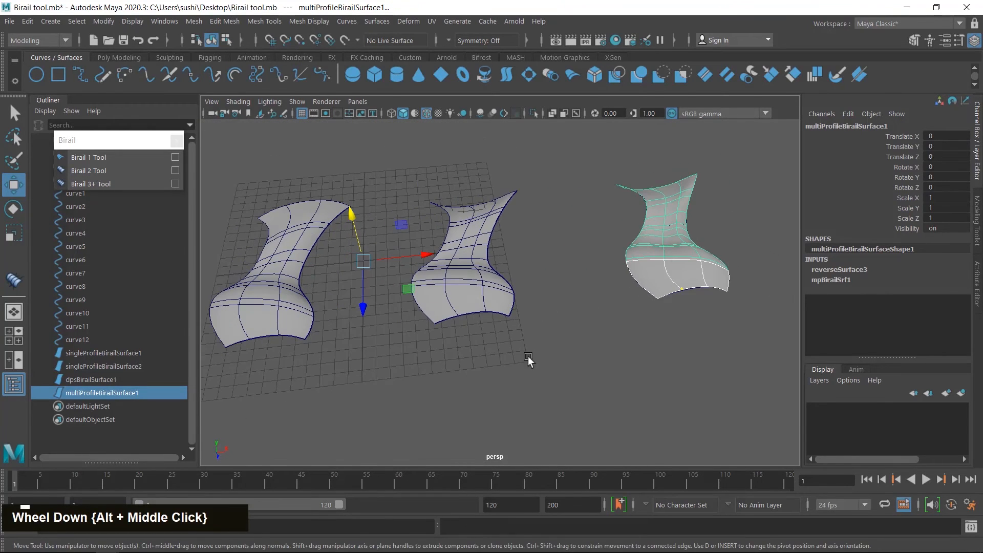
{"action": "left_click_drag", "start_coordinate": [527, 356], "coordinate": [571, 352], "text": "alt"}
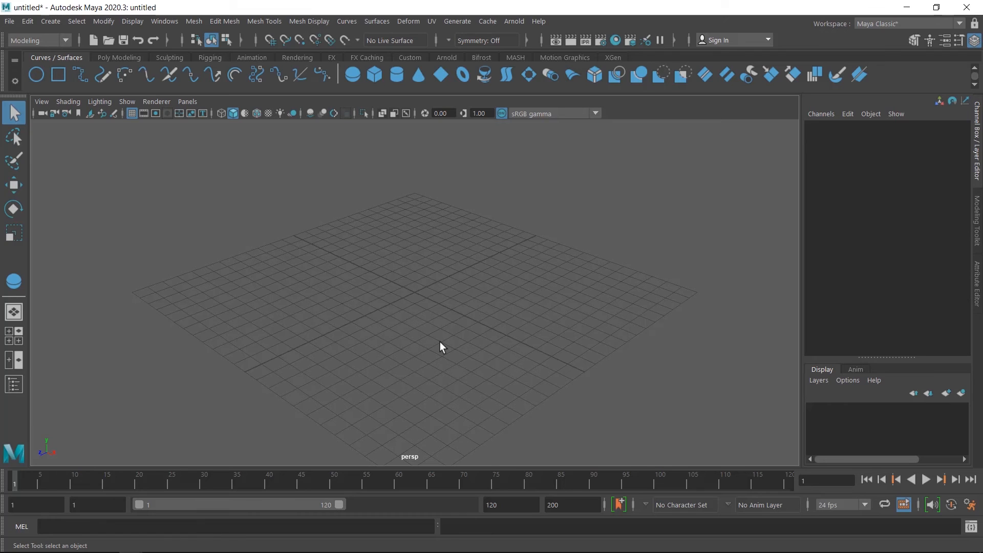
- Create a NURBS sphere near the centre of the grid
{"action": "left_click", "coordinate": [352, 75]}
{"action": "left_click_drag", "start_coordinate": [411, 292], "coordinate": [447, 346]}
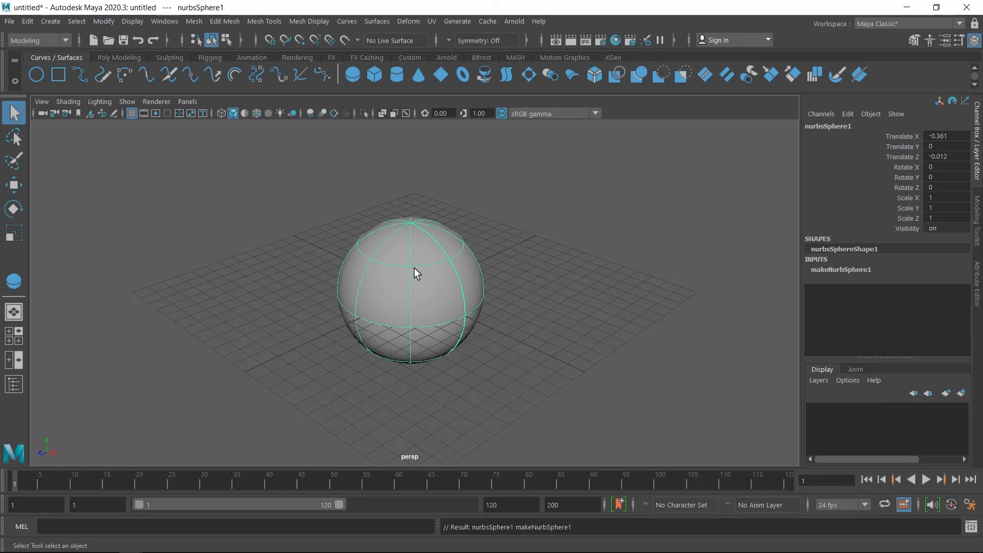
{"action": "scroll", "coordinate": [385, 280], "scroll_direction": "up", "scroll_amount": 4}
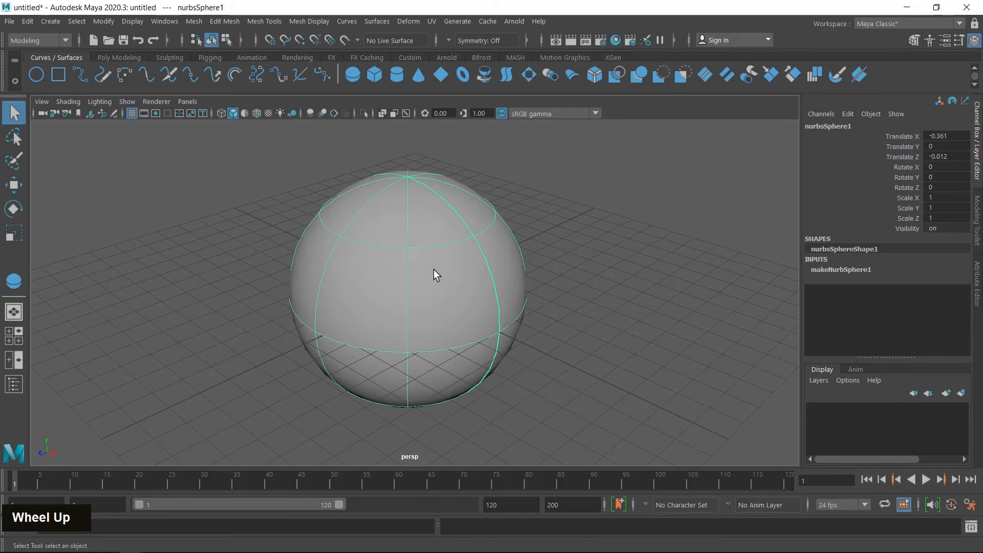
- Switch the sphere to isoparm selection and pick its upper horizontal ring, and instead the vertical isoparm facing the camera
{"action": "right_click_drag", "start_coordinate": [434, 269], "coordinate": [435, 160]}
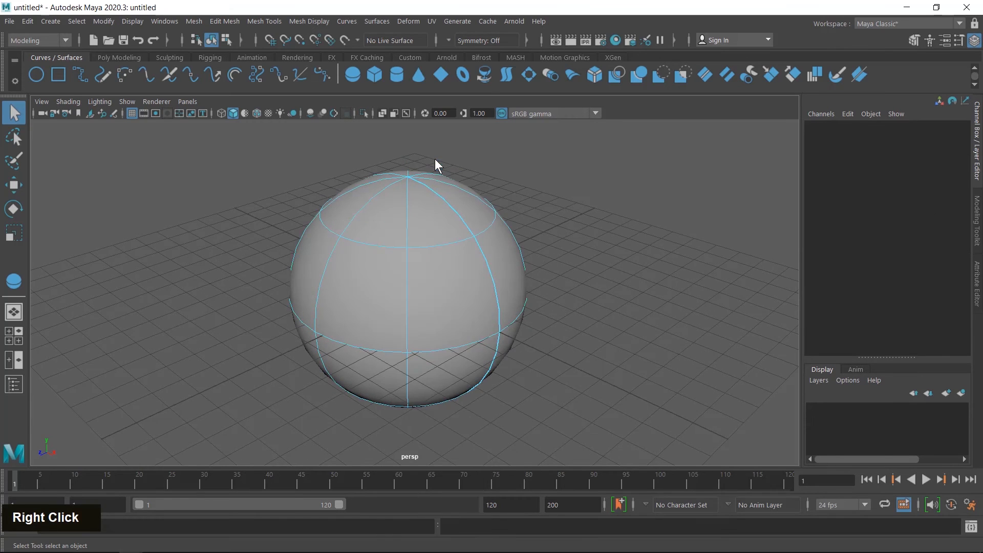
{"action": "left_click", "coordinate": [373, 247]}
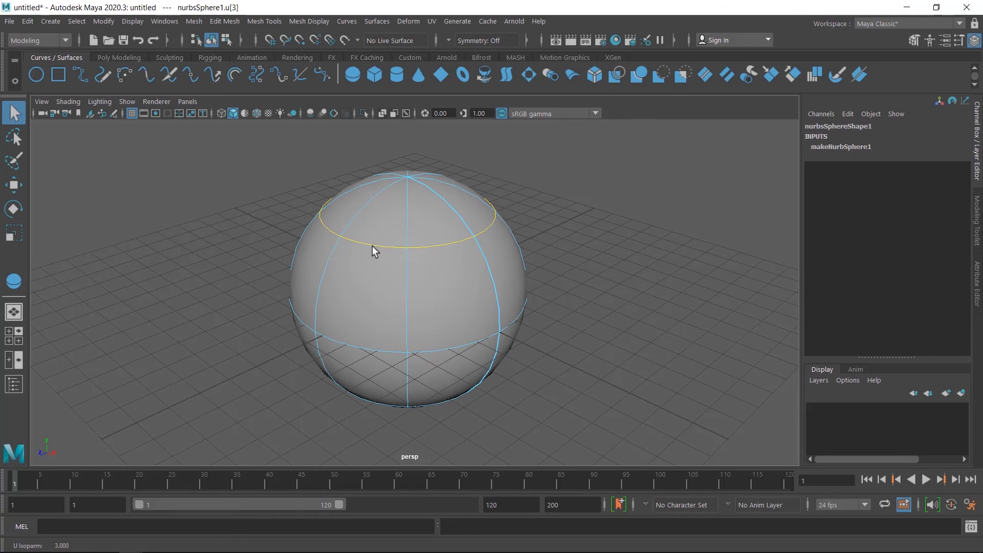
{"action": "left_click", "coordinate": [404, 278]}
{"action": "left_click", "coordinate": [408, 283]}
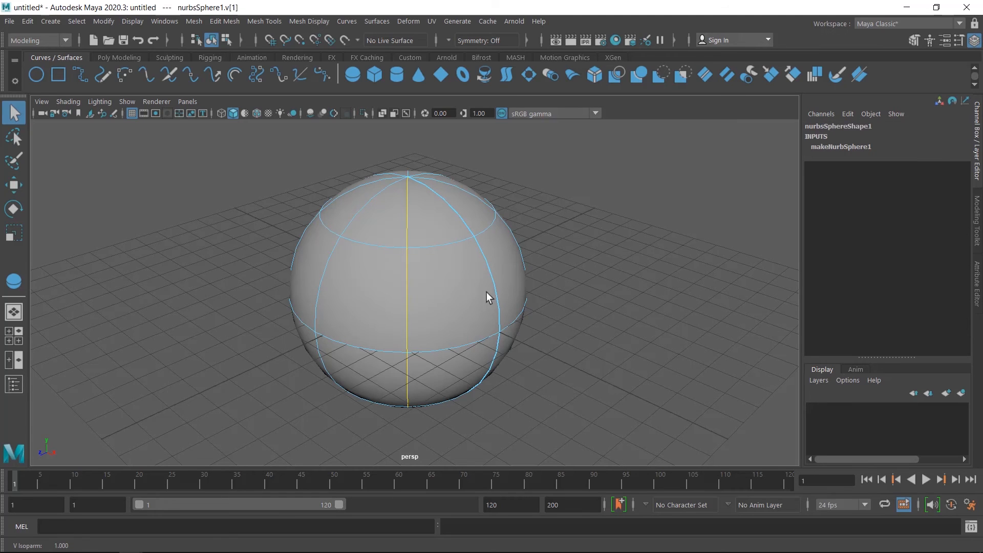
{"action": "key", "text": "F8"}
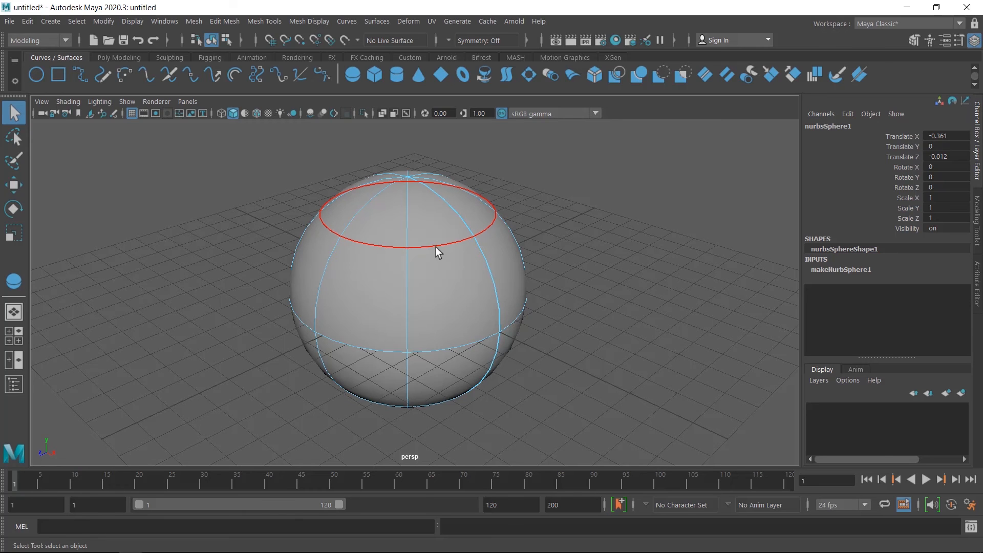
- Mark a new horizontal isoparm below the sphere's upper ring at about U 2.724 and insert it with Insert Isoparms
{"action": "left_click_drag", "start_coordinate": [435, 247], "coordinate": [435, 265]}
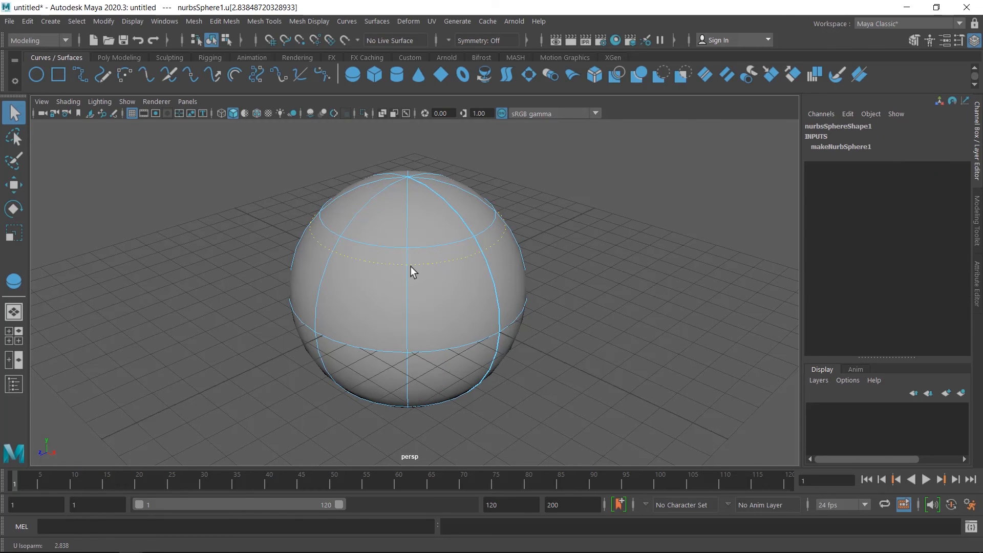
{"action": "scroll", "coordinate": [411, 267], "scroll_direction": "up", "scroll_amount": 3}
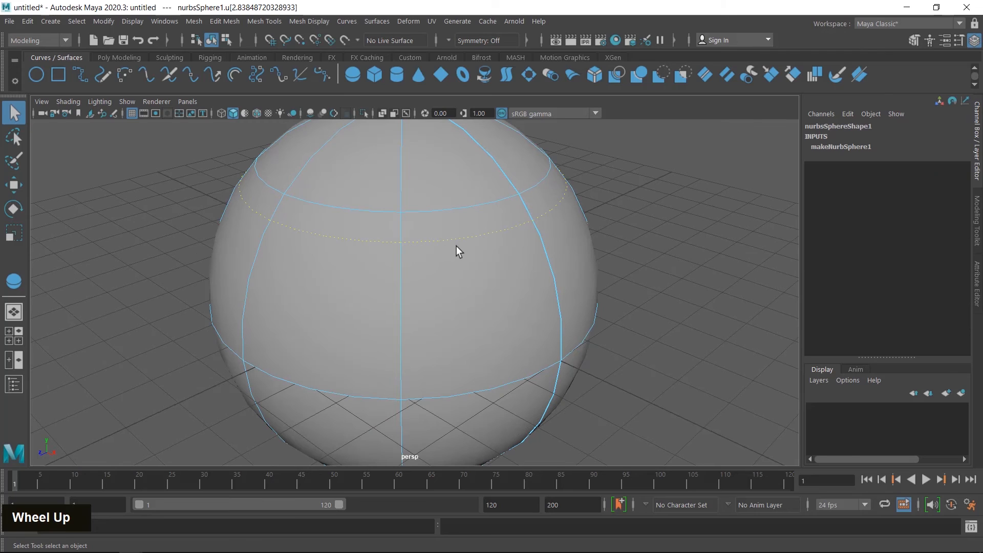
{"action": "left_click", "coordinate": [431, 287]}
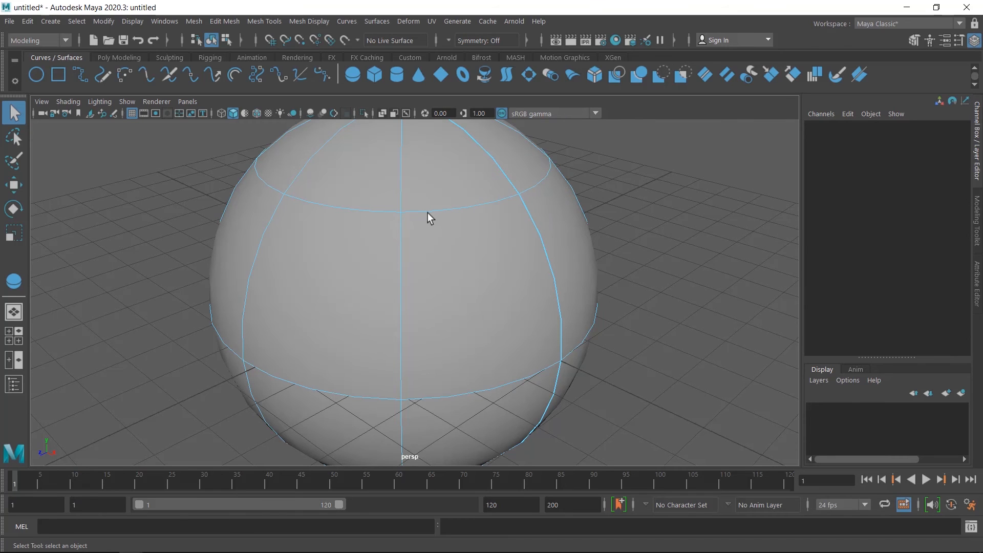
{"action": "left_click_drag", "start_coordinate": [426, 211], "coordinate": [432, 262]}
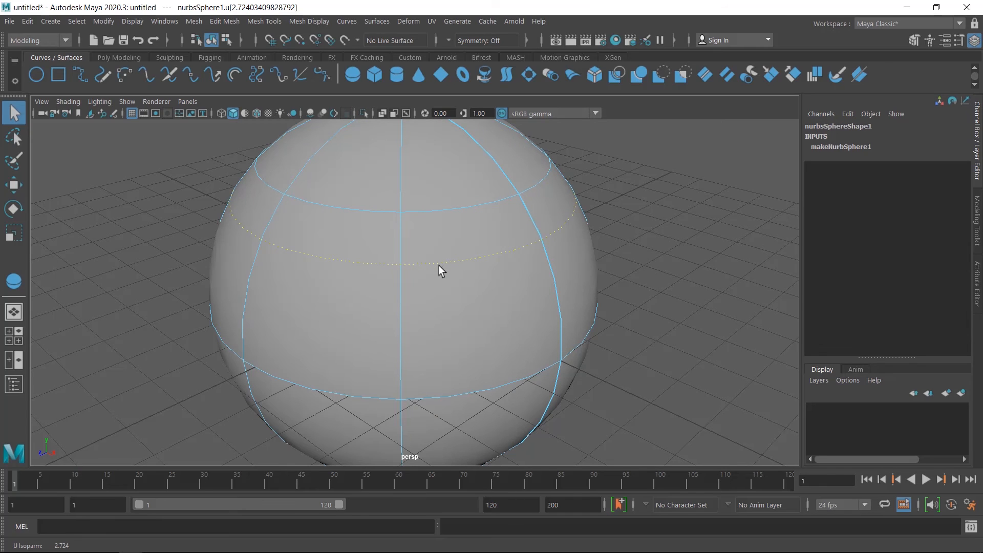
{"action": "left_click", "coordinate": [373, 20]}
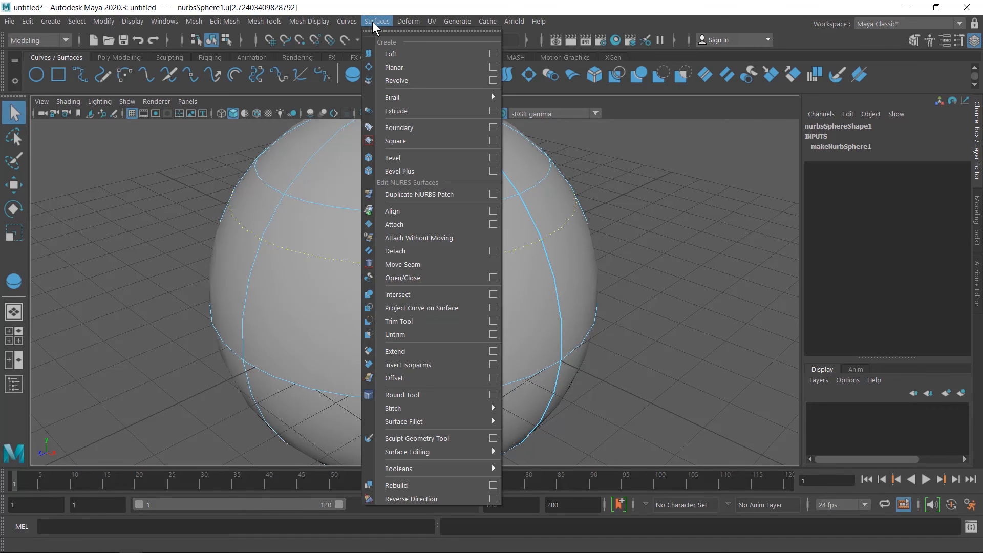
{"action": "left_click", "coordinate": [422, 364]}
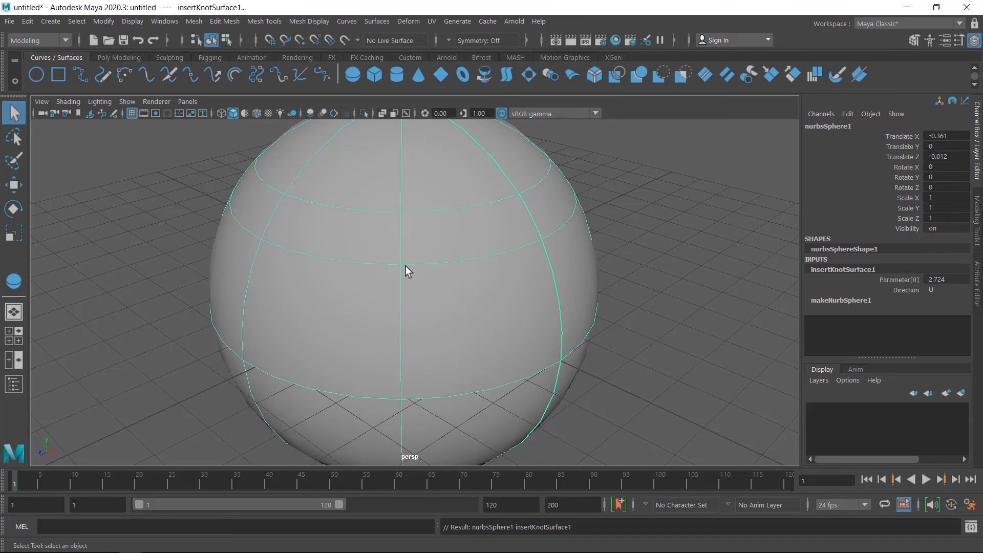
- Mark two new horizontal isoparms on the sphere at about U 2.614 and 2.093, above the equator
{"action": "left_click", "coordinate": [449, 265]}
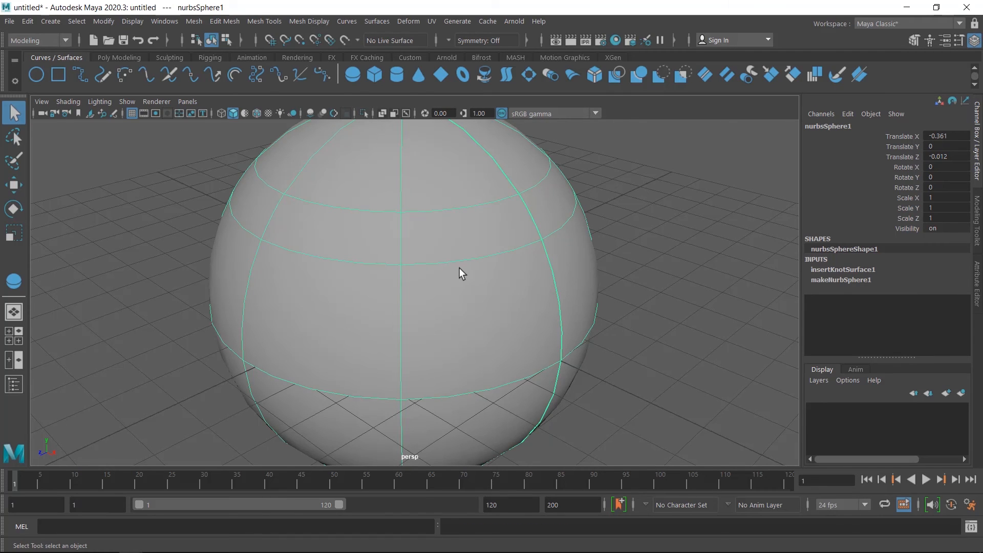
{"action": "right_click_drag", "start_coordinate": [460, 266], "coordinate": [462, 162]}
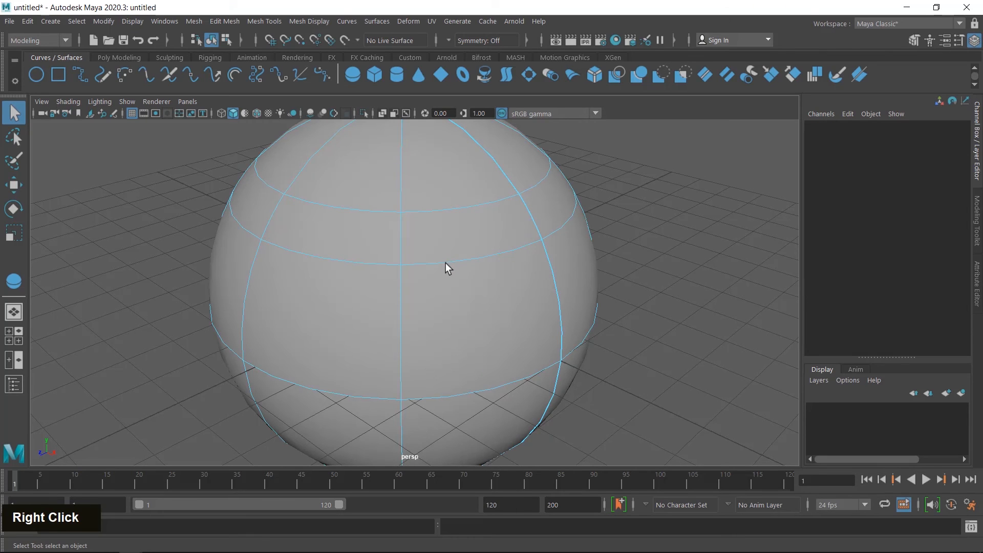
{"action": "left_click_drag", "start_coordinate": [445, 263], "coordinate": [453, 283]}
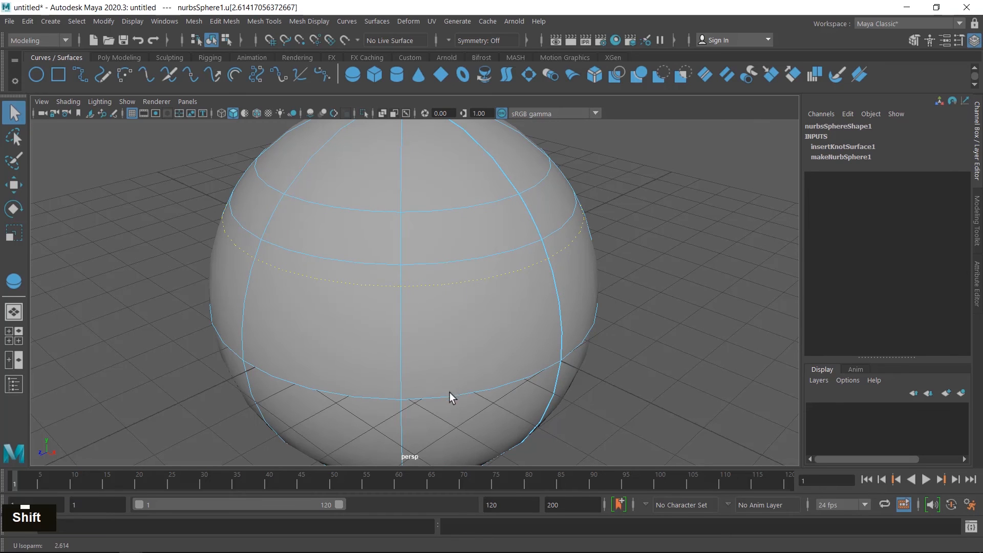
{"action": "left_click_drag", "start_coordinate": [447, 396], "coordinate": [449, 383], "text": "shift"}
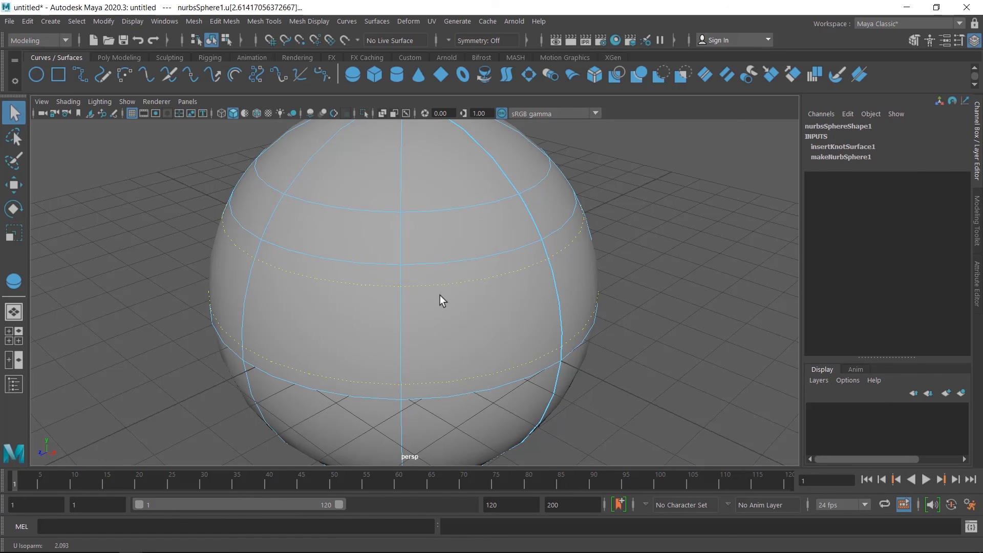
- Reset the Insert Isoparms options and apply the tool with location Between selections and 1 isoparm to insert
{"action": "left_click", "coordinate": [376, 22]}
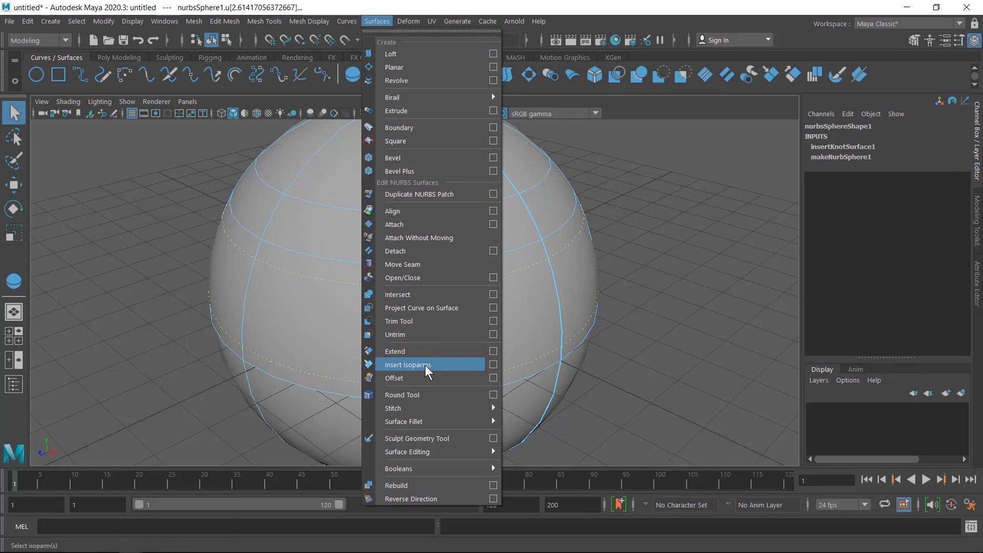
{"action": "left_click", "coordinate": [492, 364]}
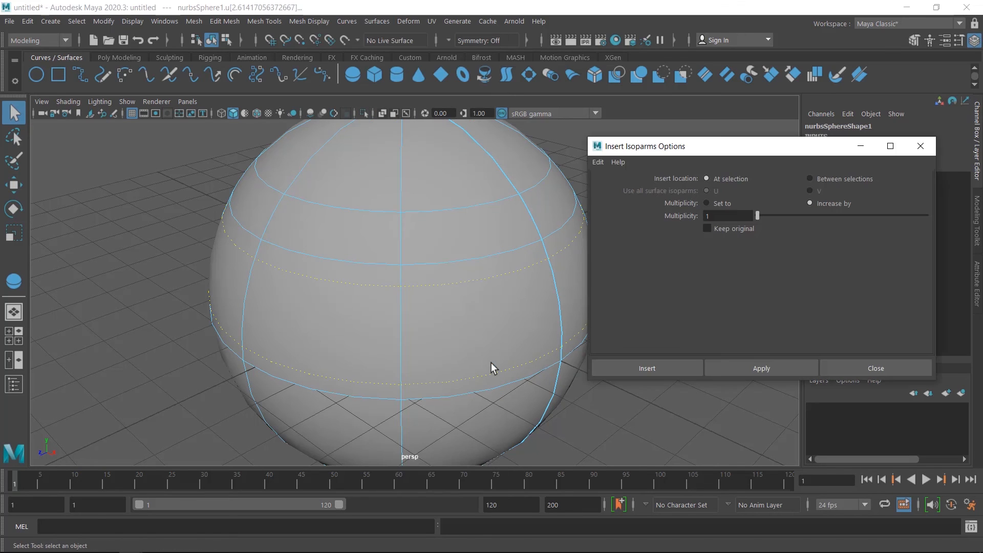
{"action": "left_click", "coordinate": [597, 162]}
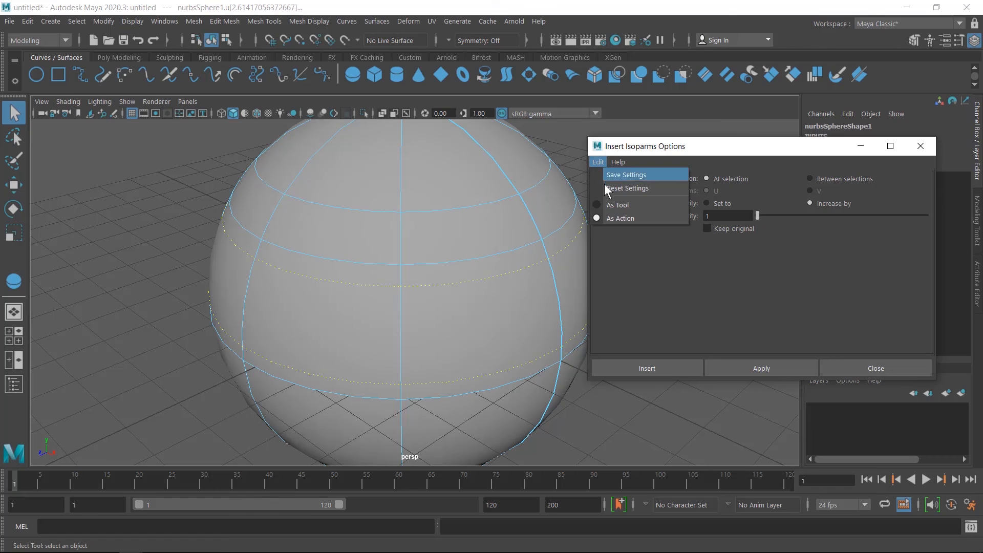
{"action": "left_click", "coordinate": [606, 186]}
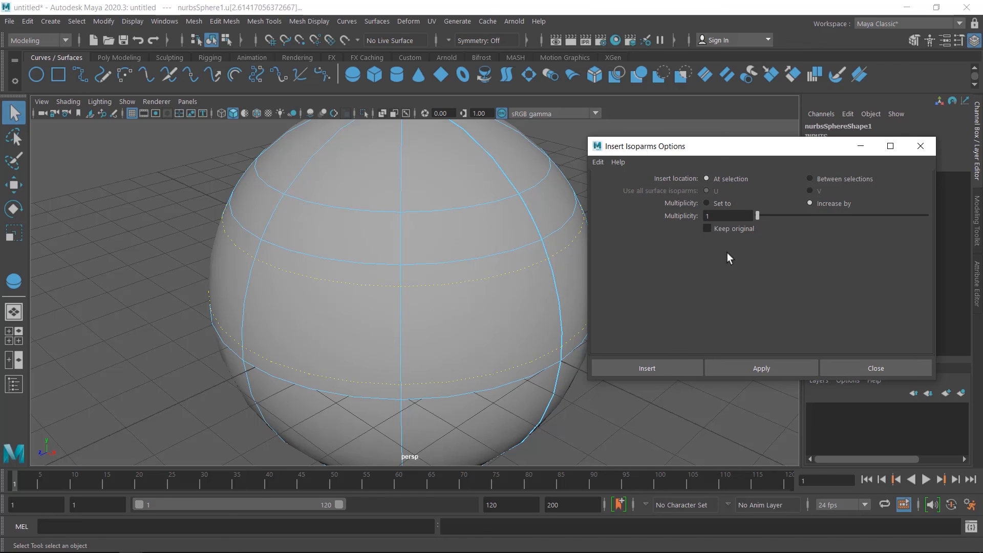
{"action": "left_click", "coordinate": [819, 182]}
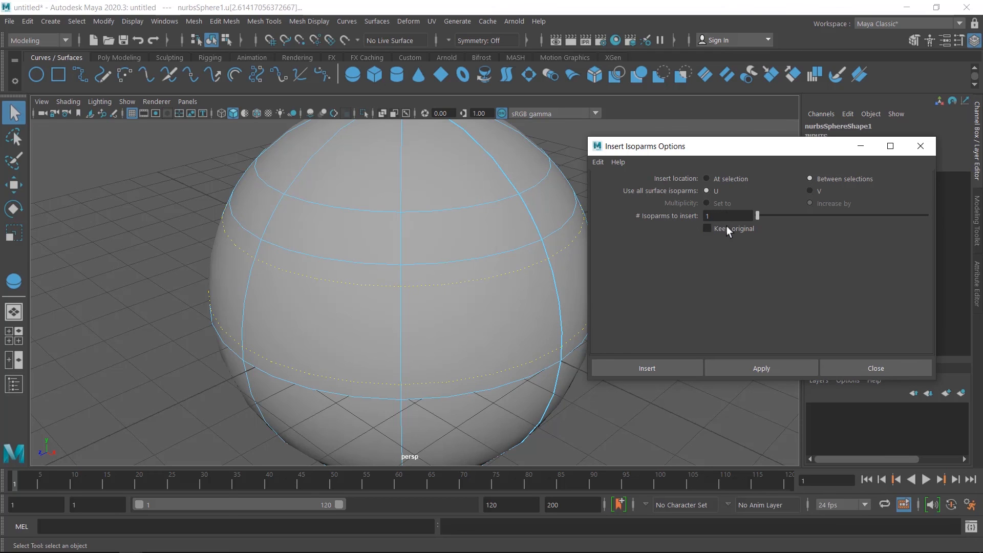
{"action": "left_click", "coordinate": [766, 368]}
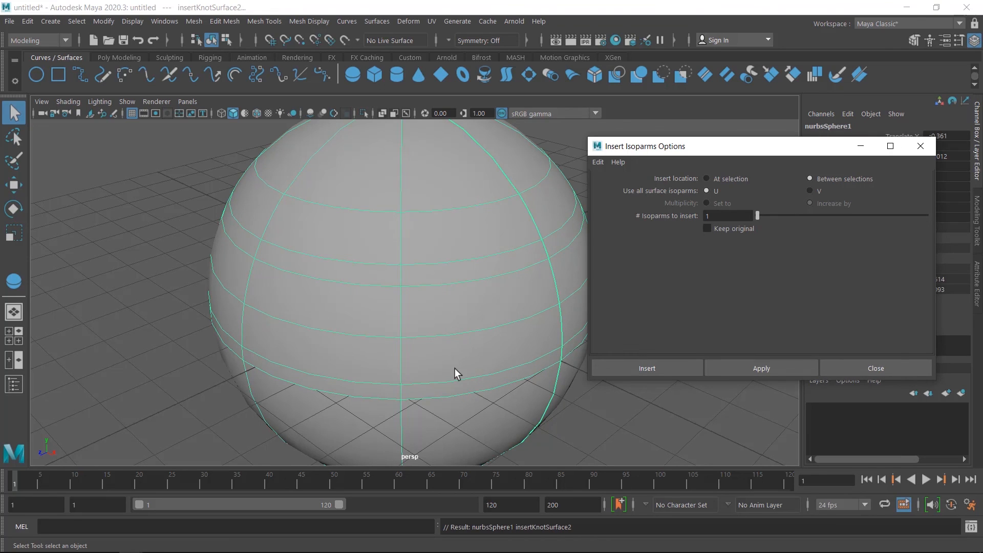
{"action": "left_click", "coordinate": [868, 367]}
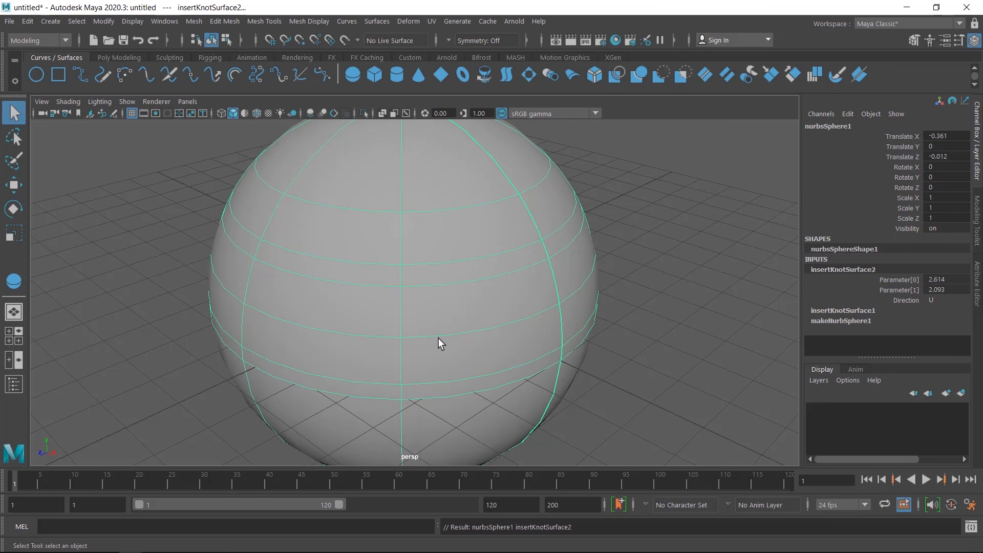
- Select the middle inserted isoparm at about U 2.354 and detach the sphere's surface along it
{"action": "right_click_drag", "start_coordinate": [468, 302], "coordinate": [471, 164]}
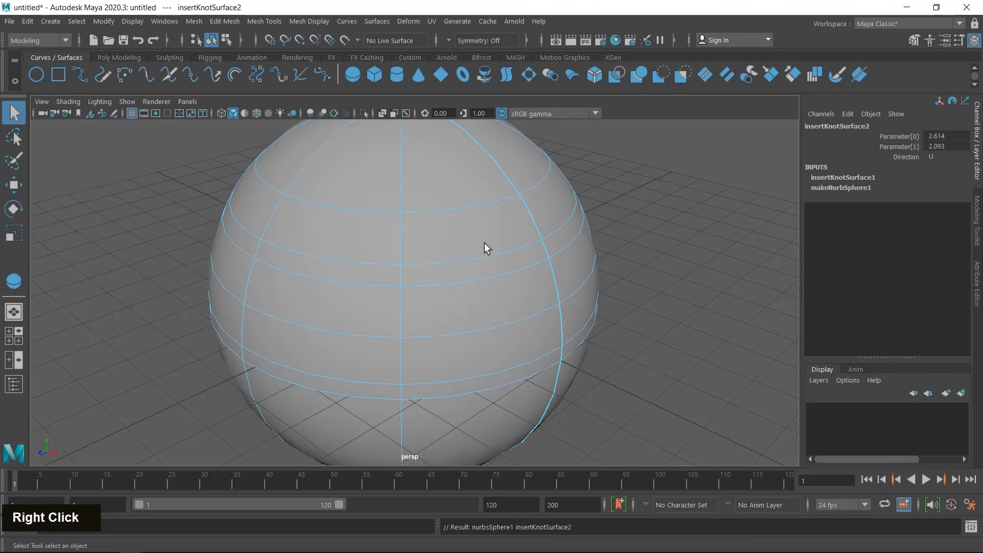
{"action": "left_click", "coordinate": [438, 336]}
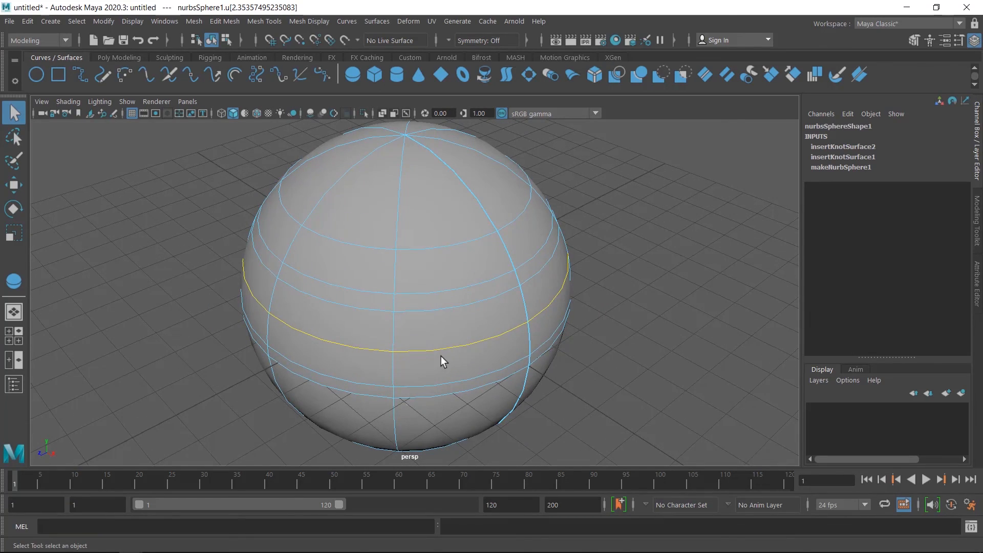
{"action": "mouse_move", "coordinate": [435, 364]}
{"action": "left_mouse_down", "text": "alt"}
{"action": "mouse_move", "coordinate": [555, 354]}
{"action": "mouse_move", "coordinate": [592, 337]}
{"action": "mouse_move", "coordinate": [445, 345]}
{"action": "mouse_move", "coordinate": [437, 358]}
{"action": "left_mouse_up", "text": "alt"}
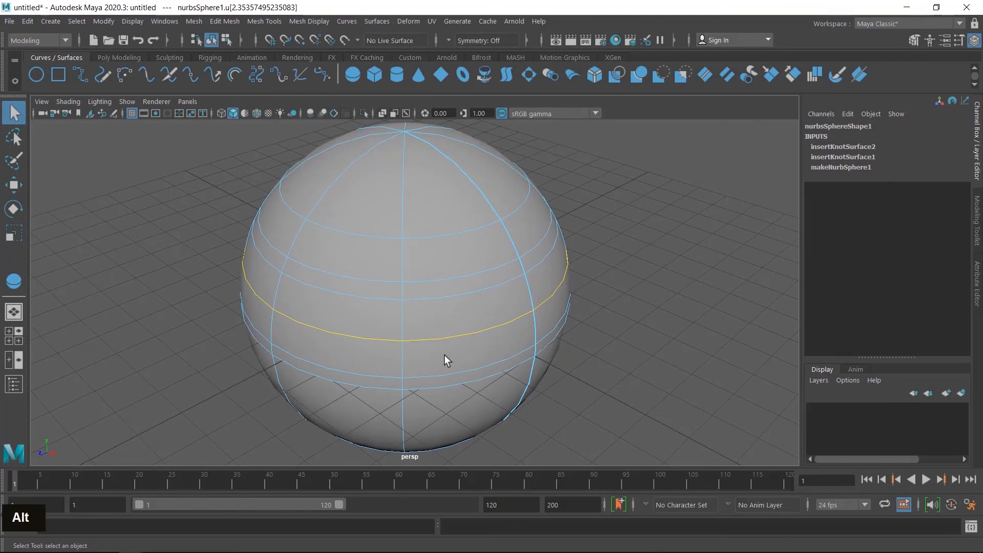
{"action": "left_click", "coordinate": [383, 20]}
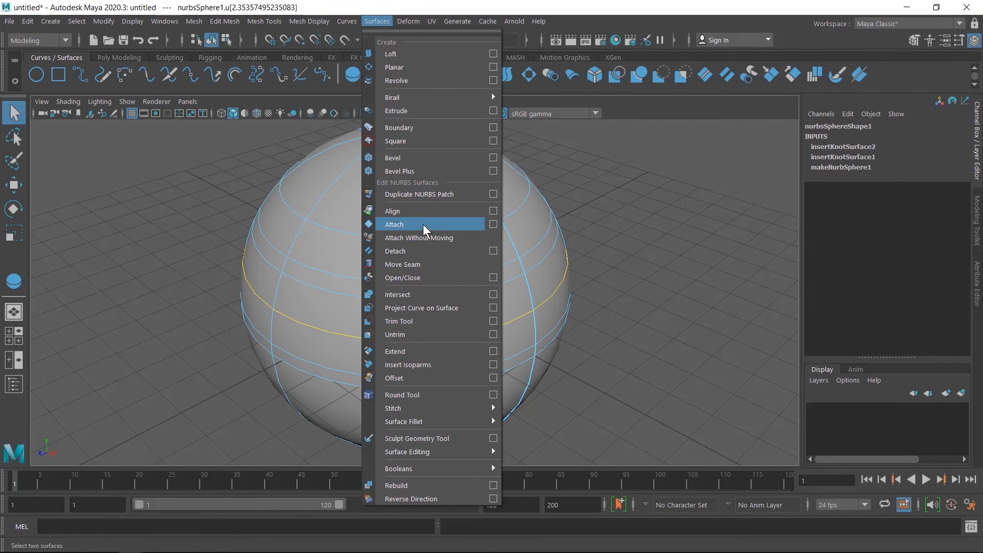
{"action": "left_click", "coordinate": [416, 250]}
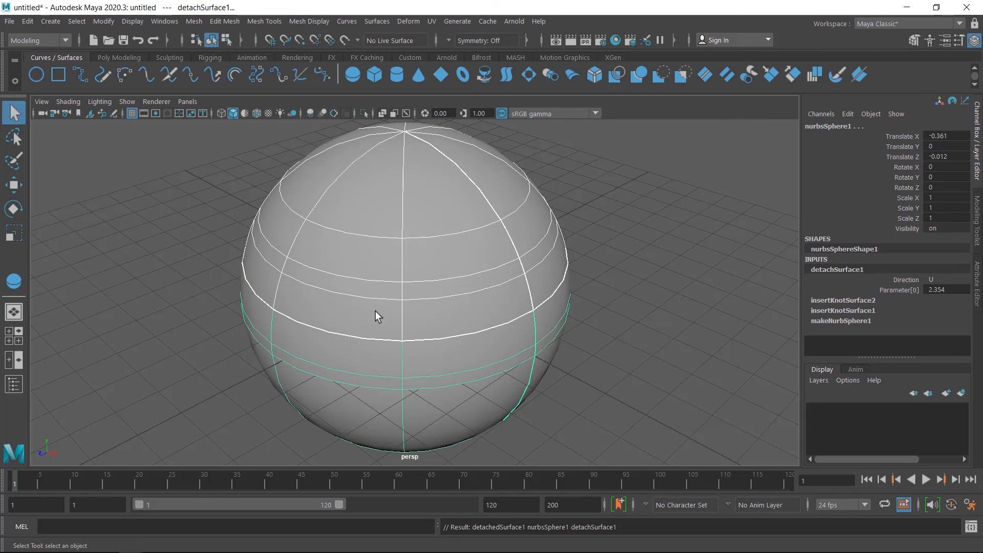
- Move the sphere's detached upper part away from the lower part along Z, to about Translate Z -4.724
{"action": "key", "text": "w"}
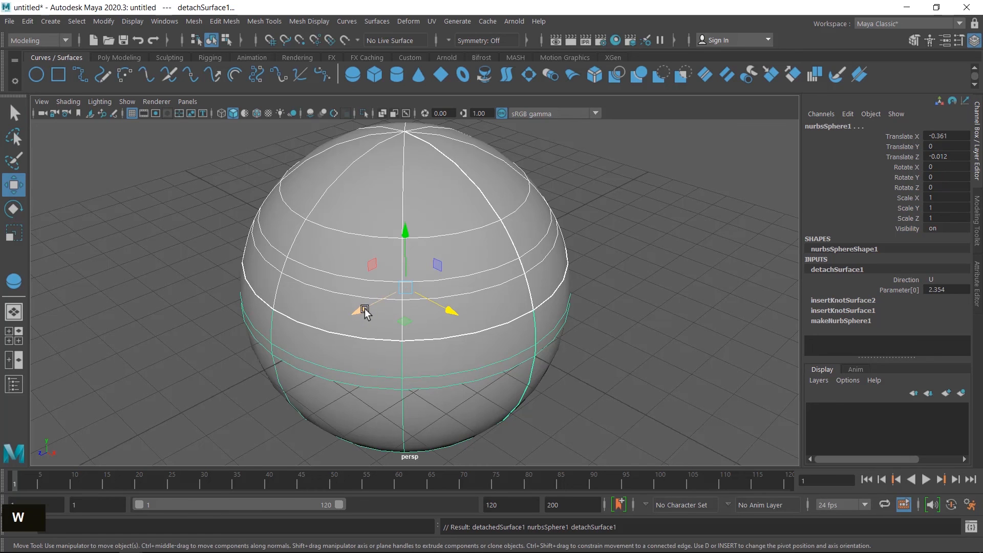
{"action": "left_click_drag", "start_coordinate": [357, 310], "coordinate": [407, 323]}
{"action": "left_click", "coordinate": [655, 311]}
{"action": "left_click", "coordinate": [438, 269]}
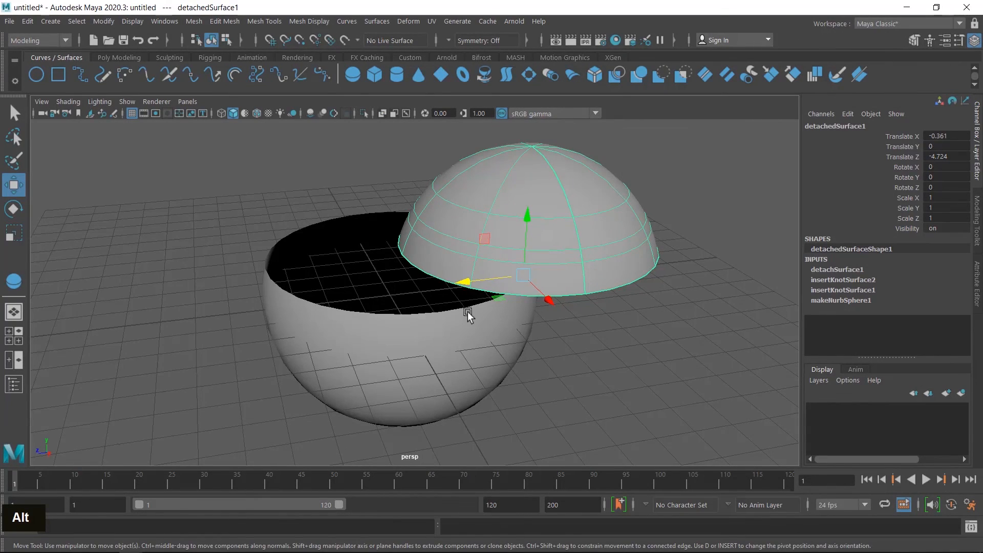
{"action": "left_click_drag", "start_coordinate": [502, 334], "coordinate": [482, 342], "text": "alt"}
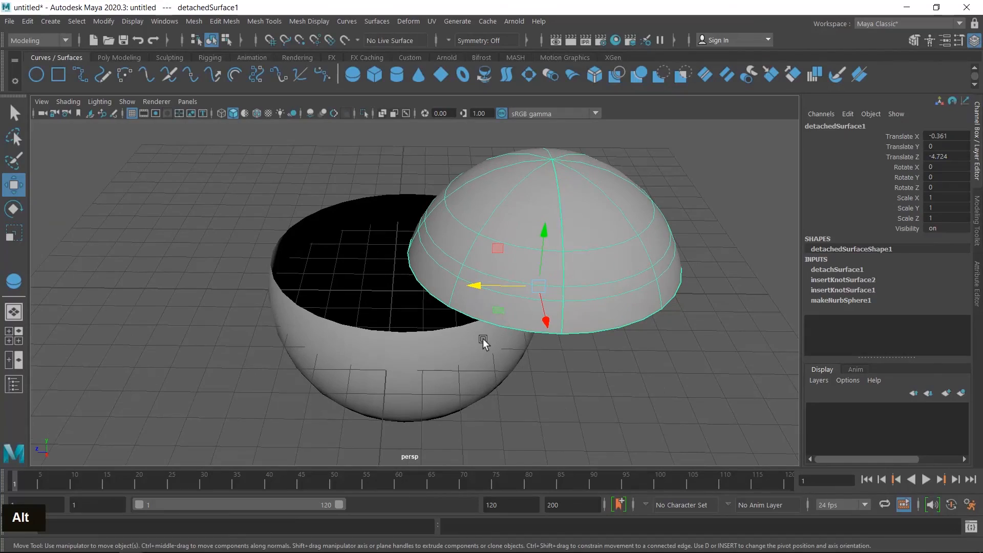